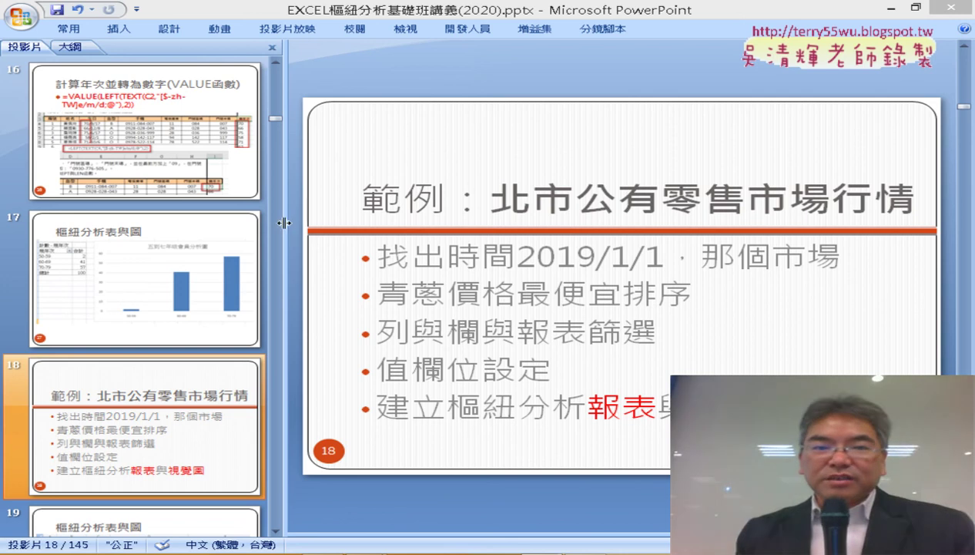
# Enlarge slide 18 and highlight 那個市場, 青蔥價格最便宜排序, 列 and 報表篩選 in the bullets
pyautogui.moveTo(281, 218); pyautogui.dragTo(117, 204)
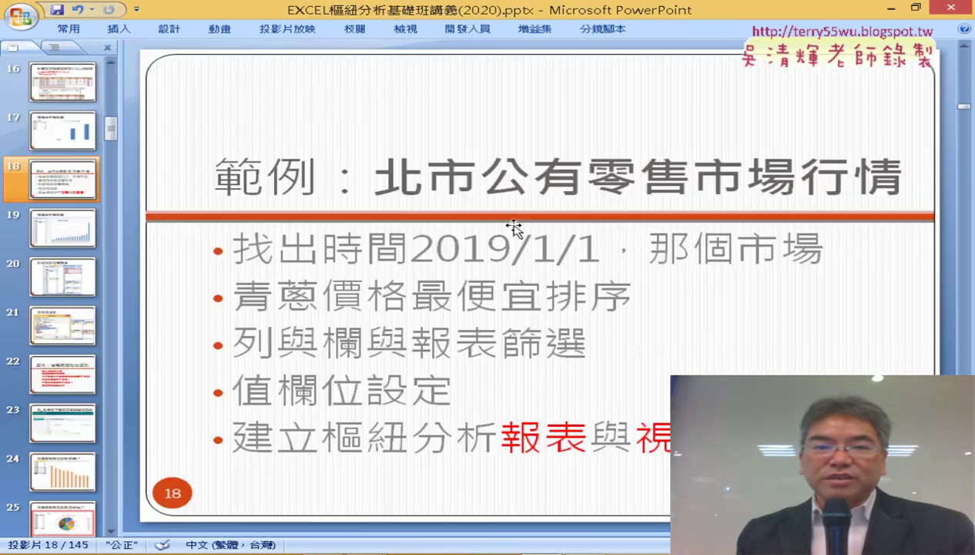
pyautogui.moveTo(644, 258); pyautogui.dragTo(825, 274)
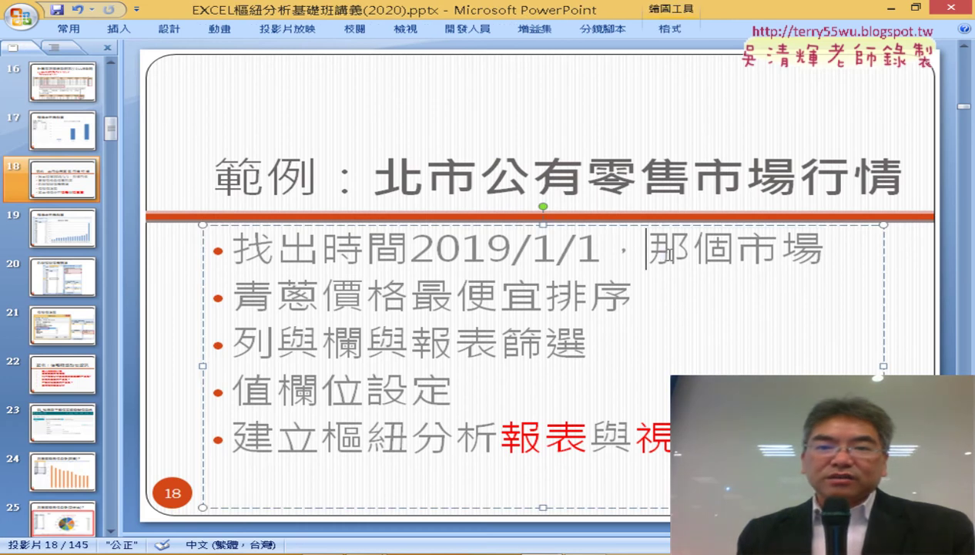
pyautogui.moveTo(229, 296); pyautogui.dragTo(594, 313)
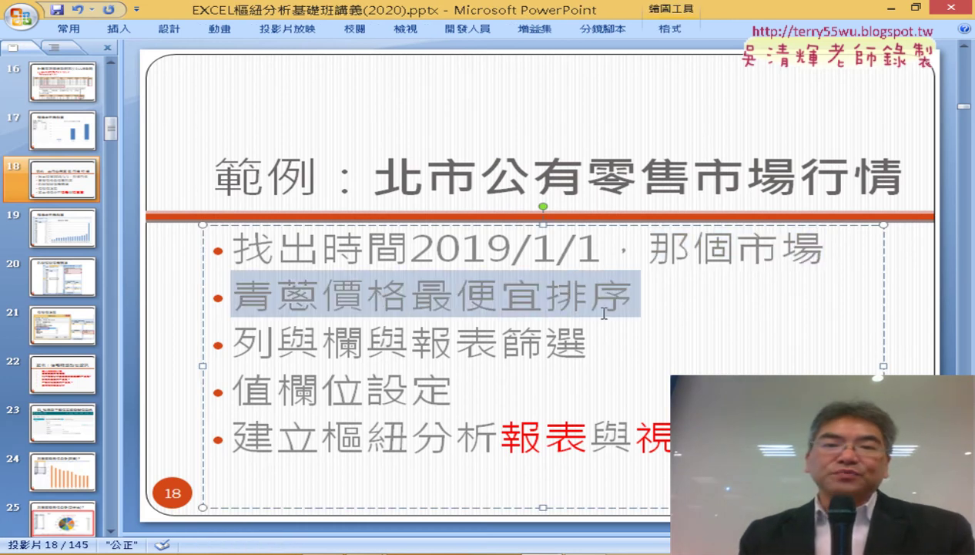
pyautogui.moveTo(231, 343); pyautogui.dragTo(274, 343)
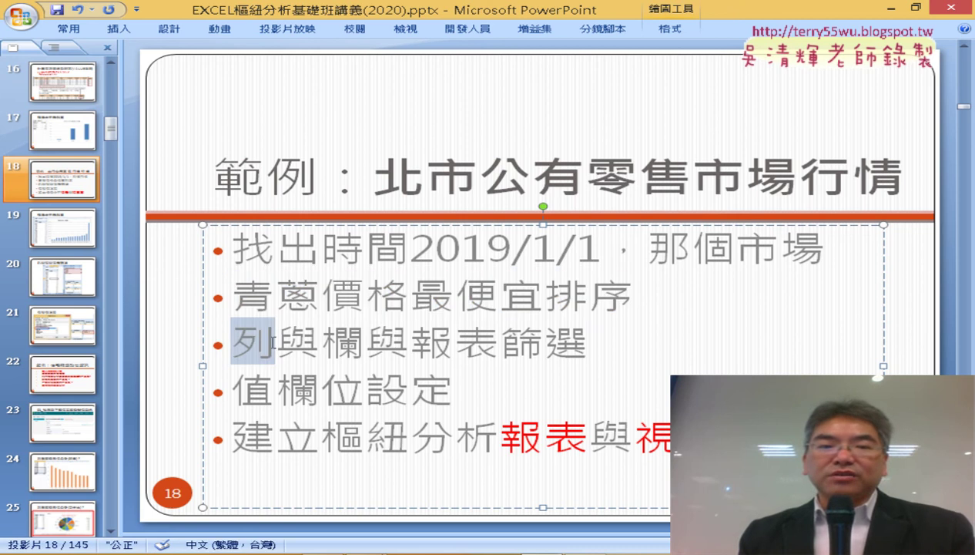
pyautogui.moveTo(589, 343); pyautogui.dragTo(410, 343)
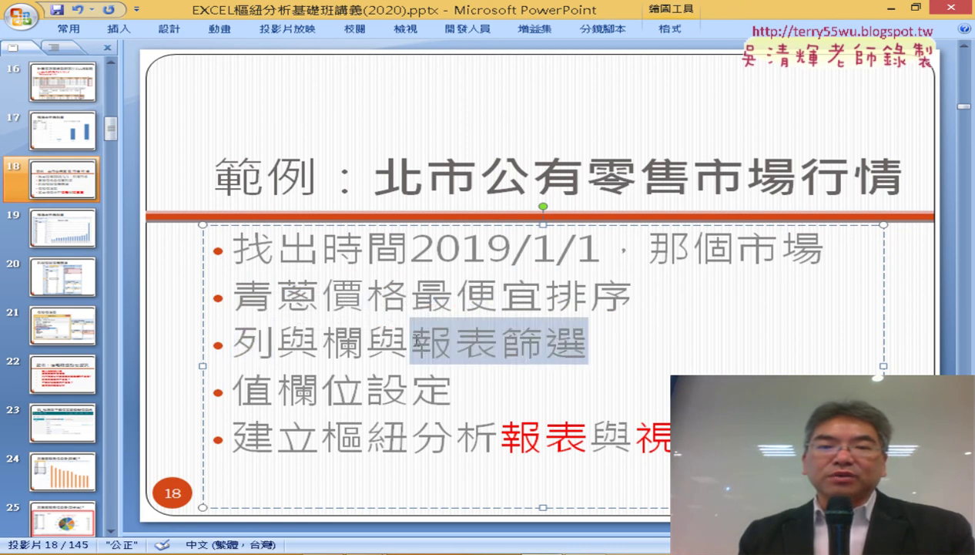
# Highlight 欄位設定, 報表 and 視 in the last bullets, then switch to the Excel pie-chart workbook
pyautogui.moveTo(453, 389); pyautogui.dragTo(231, 389)
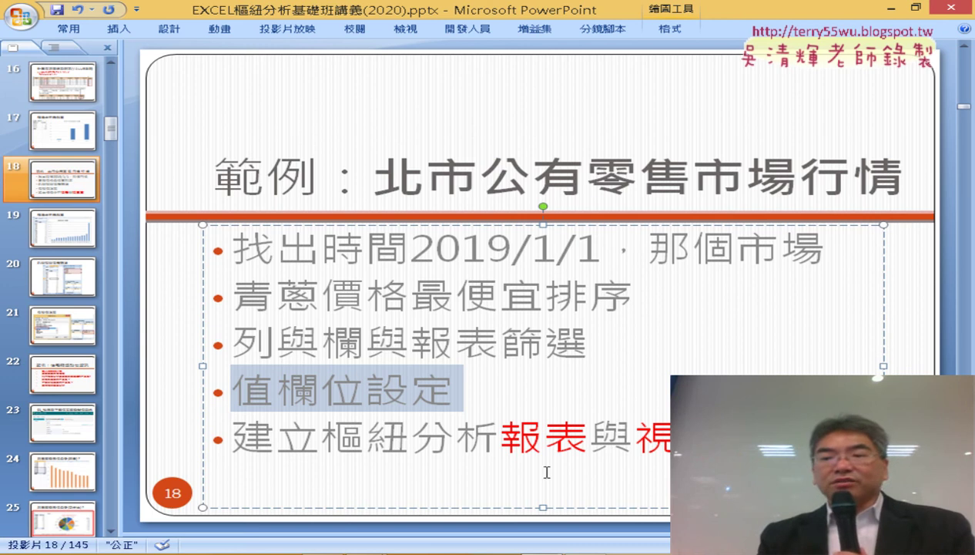
pyautogui.moveTo(500, 443); pyautogui.dragTo(572, 450)
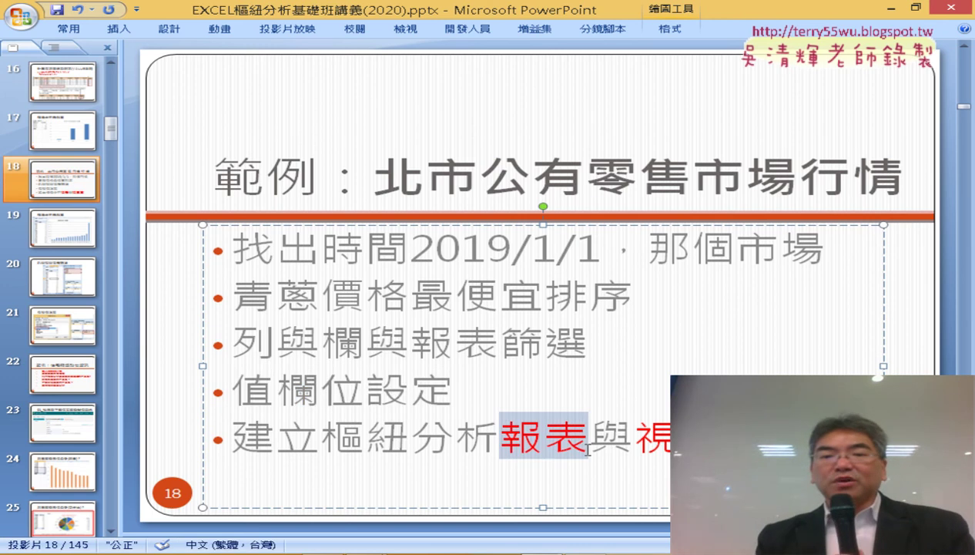
pyautogui.moveTo(634, 443); pyautogui.dragTo(674, 447)
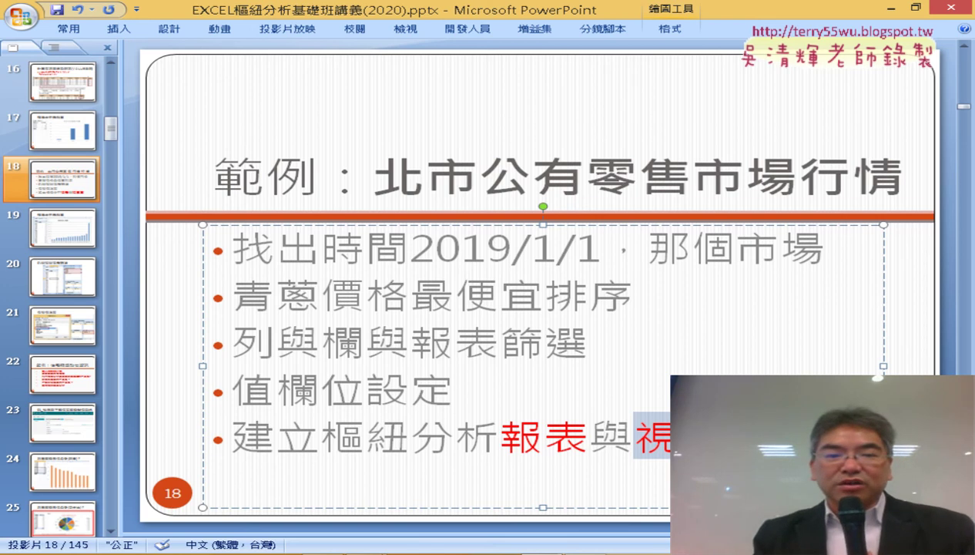
pyautogui.hotkey('alt', 'Tab')
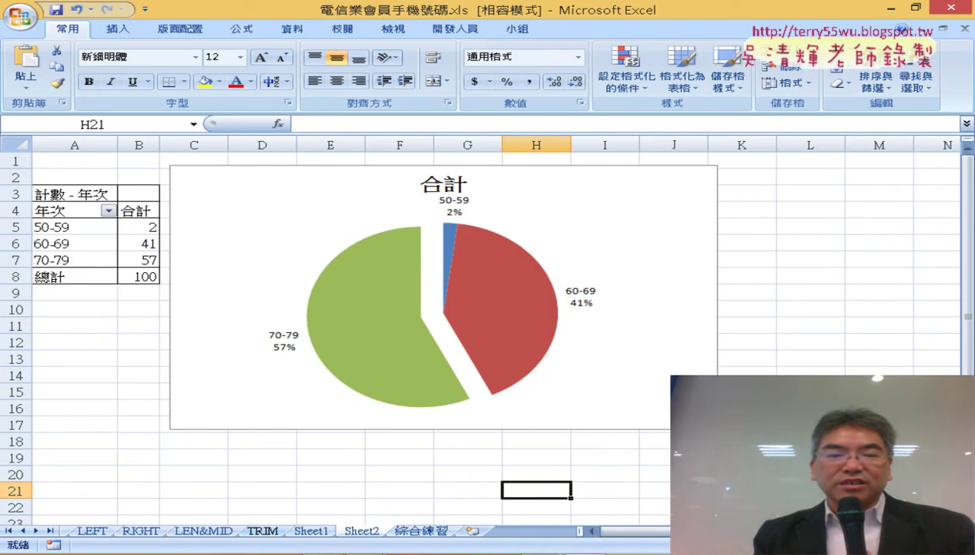
# Open 臺北市公有零售市場行情.csv from the _範例檔 folder in Excel
pyautogui.hotkey('alt', 'Tab')
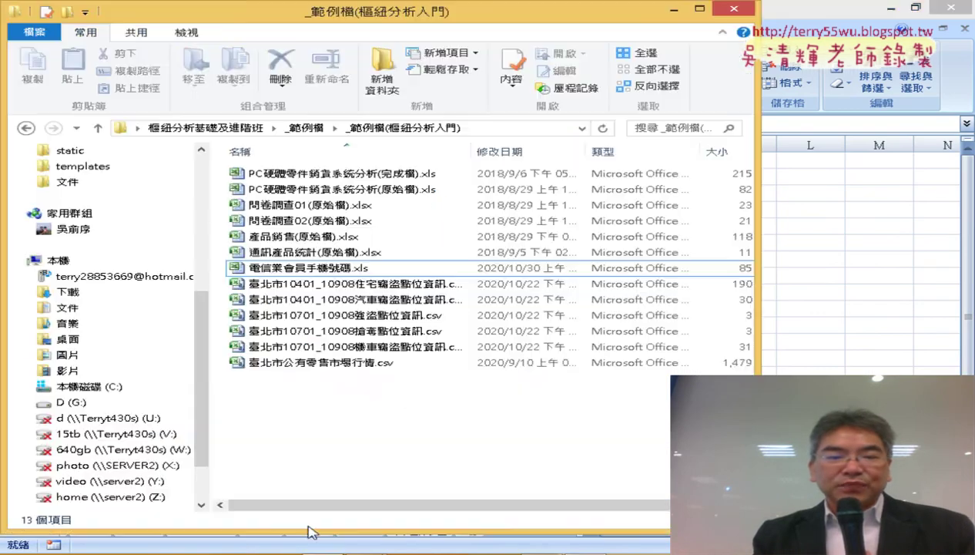
pyautogui.click(306, 367)
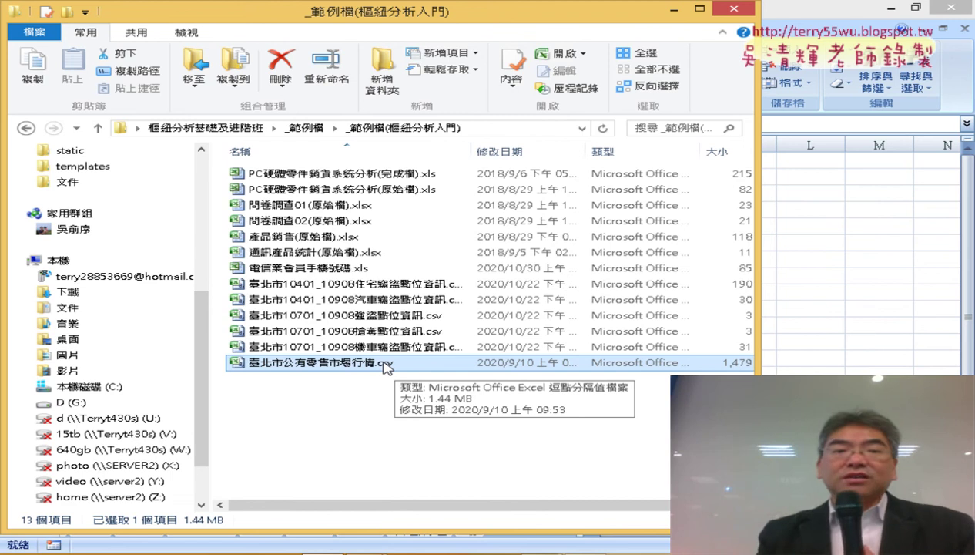
pyautogui.doubleClick(383, 364)
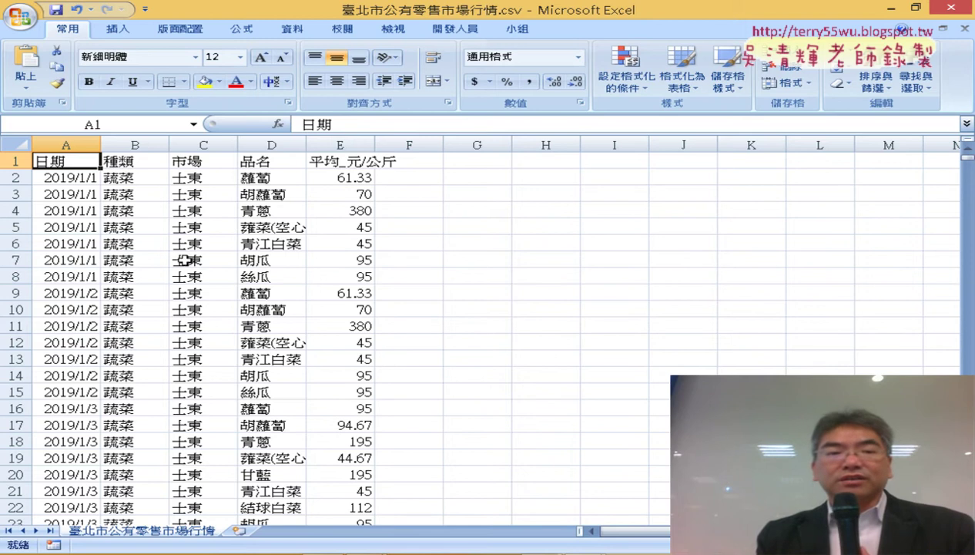
# Widen column A and inspect the data's extent, ending on the first price 61.33
pyautogui.moveTo(100, 144); pyautogui.dragTo(133, 145)
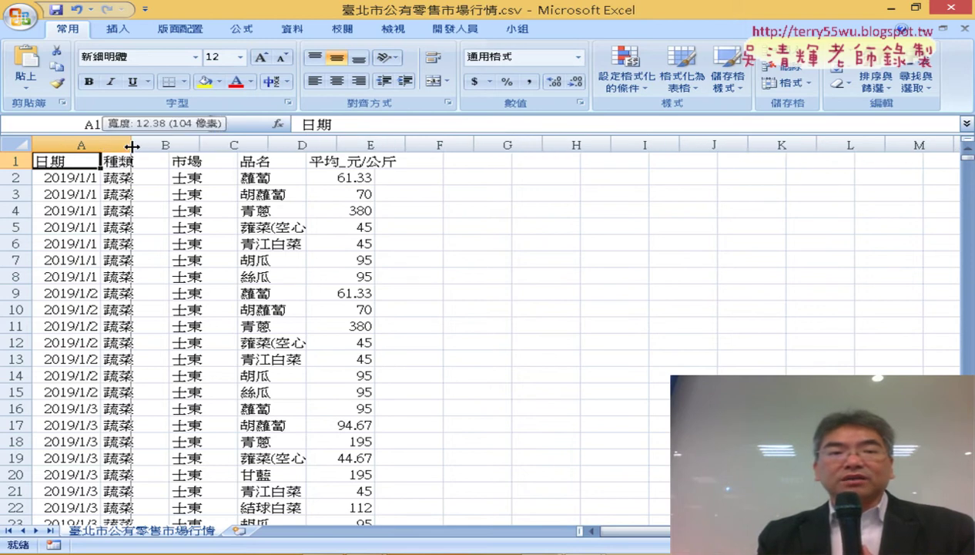
pyautogui.click(81, 177)
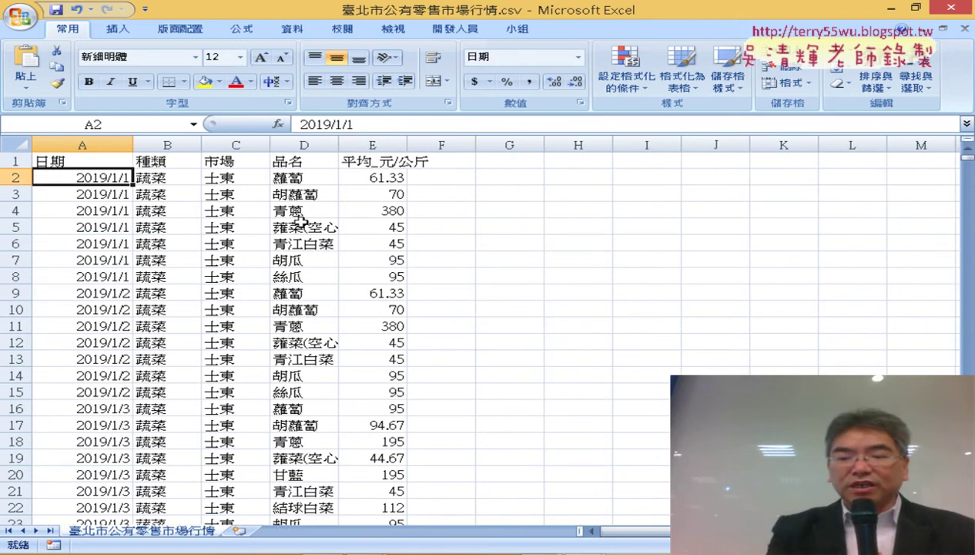
pyautogui.hotkey('ctrl', 'Down')
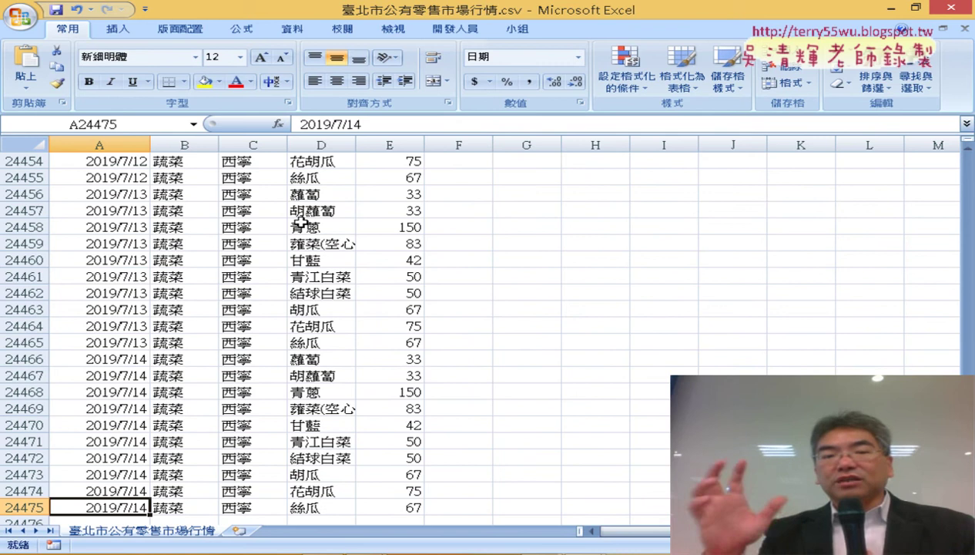
pyautogui.hotkey('ctrl', 'Up')
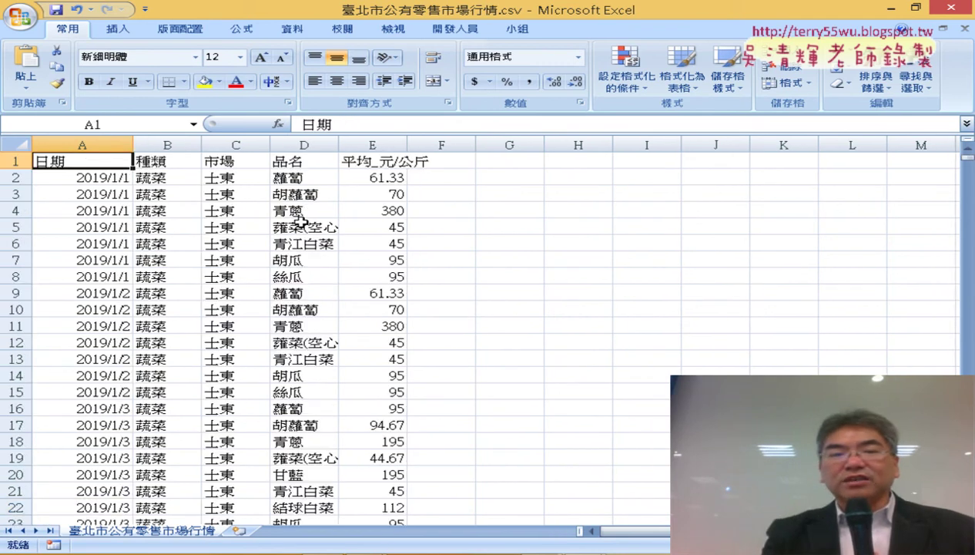
pyautogui.press('Right')
pyautogui.press('Right')
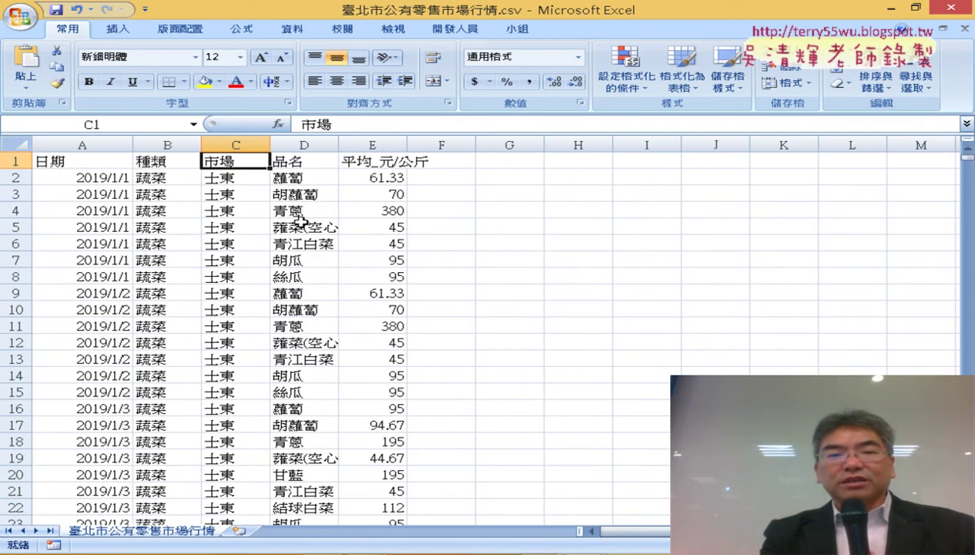
pyautogui.press('Down')
pyautogui.press('Right')
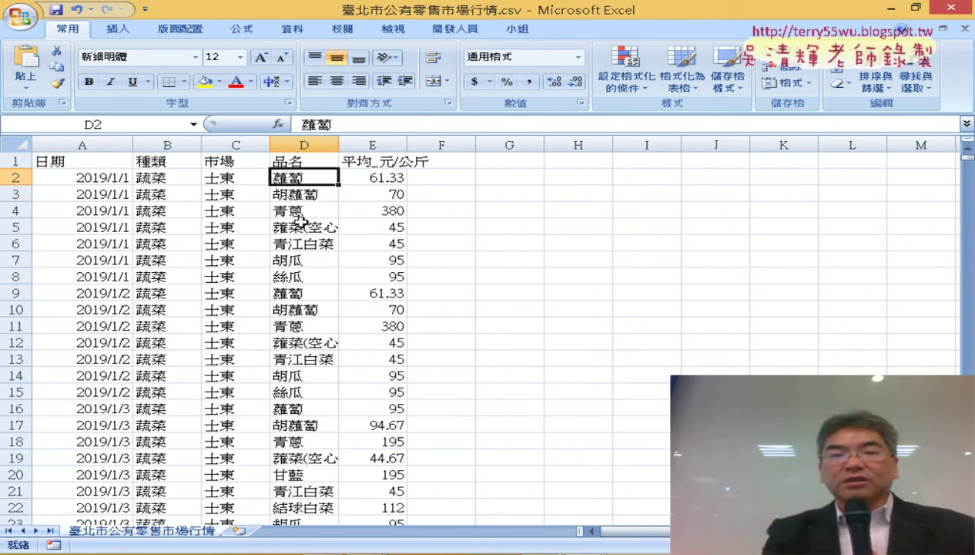
pyautogui.press('Right')
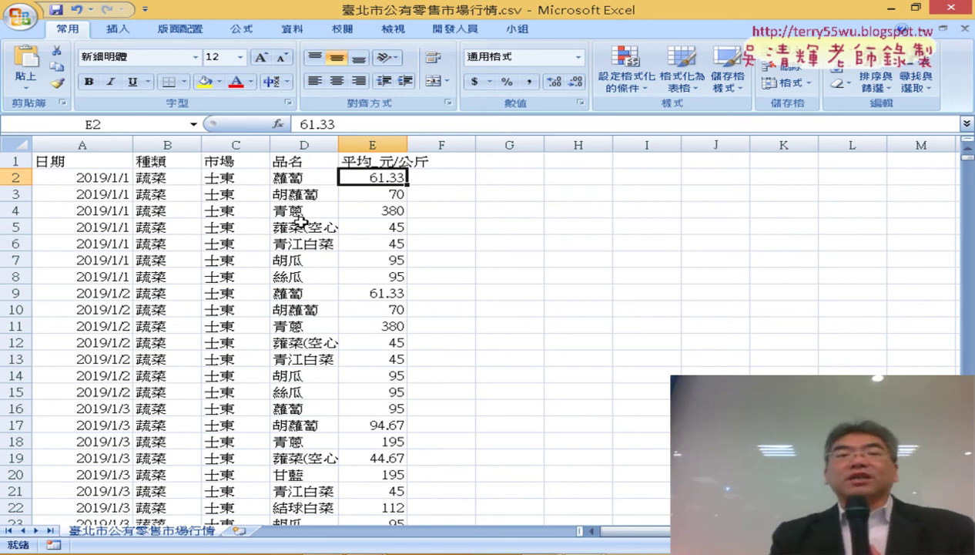
# Step down the price column, then check the dates and the last data row 24475
pyautogui.press('Down')
pyautogui.press('Down')
pyautogui.press('Down')
pyautogui.press('Down')
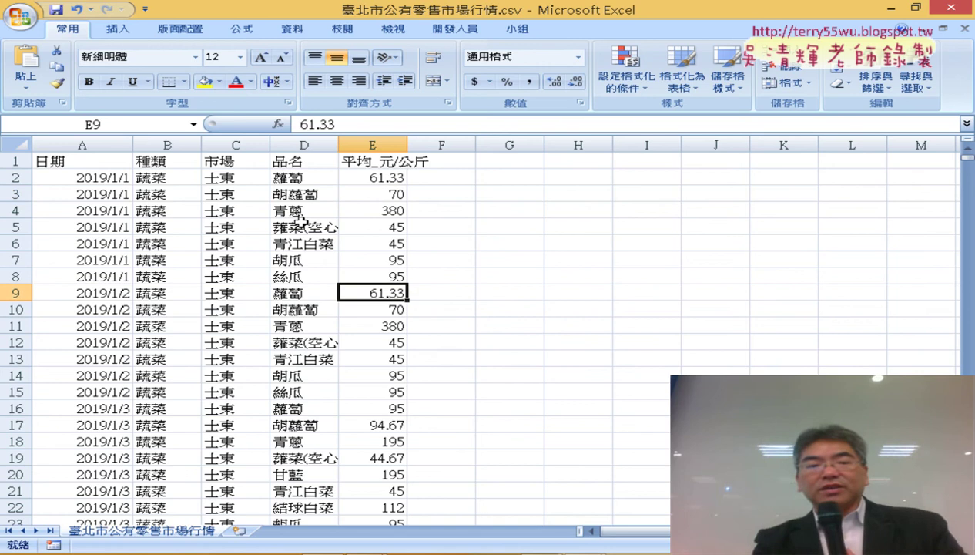
pyautogui.press('Down')
pyautogui.press('Down')
pyautogui.press('Down')
pyautogui.press('Down')
pyautogui.press('Down')
pyautogui.press('Down')
pyautogui.press('Down')
pyautogui.press('Down')
pyautogui.press('Down')
pyautogui.press('Down')
pyautogui.press('Down')
pyautogui.press('Down')
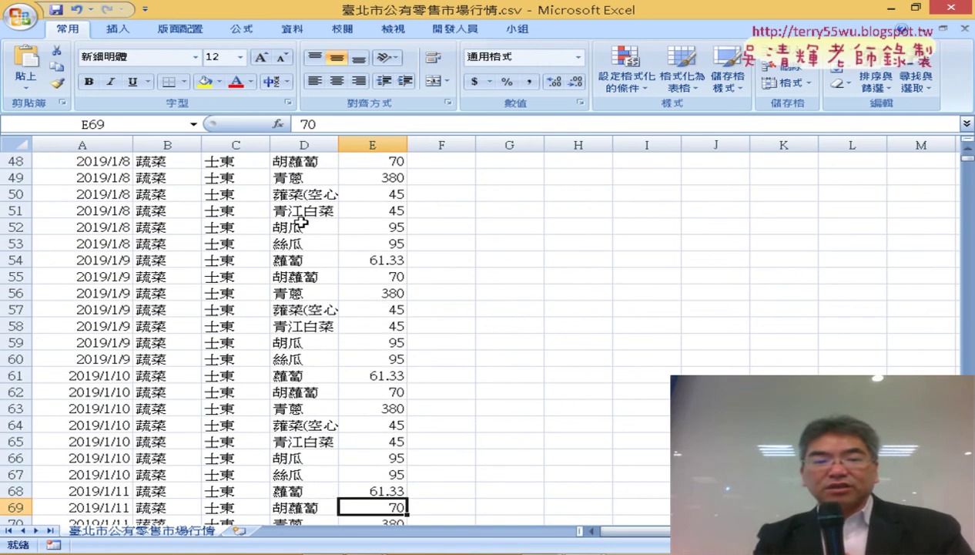
pyautogui.press('Down')
pyautogui.press('Down')
pyautogui.press('Down')
pyautogui.press('Down')
pyautogui.press('Down')
pyautogui.press('Down')
pyautogui.press('Down')
pyautogui.press('Down')
pyautogui.press('Down')
pyautogui.press('Down')
pyautogui.press('Down')
pyautogui.press('Down')
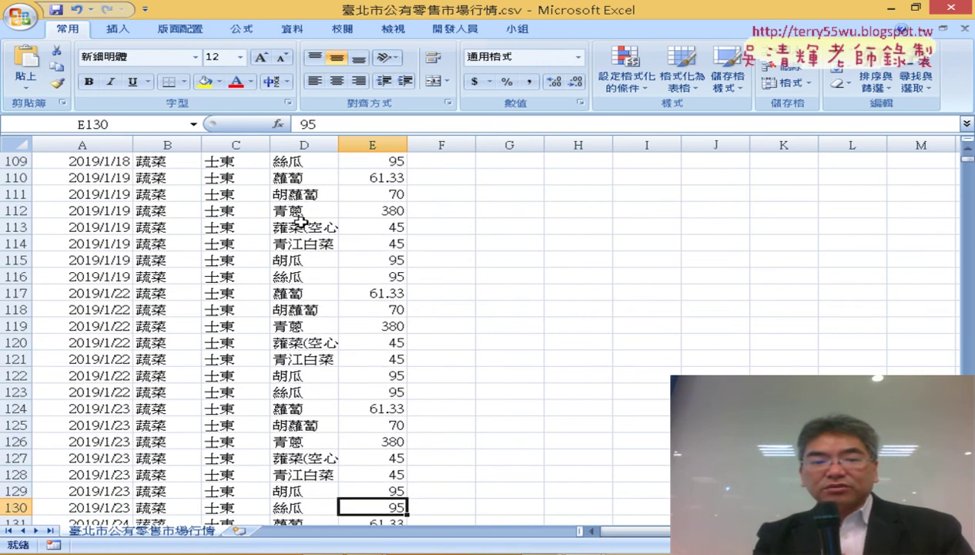
pyautogui.press('Down')
pyautogui.press('Down')
pyautogui.press('Down')
pyautogui.press('Down')
pyautogui.press('Down')
pyautogui.press('Down')
pyautogui.press('Down')
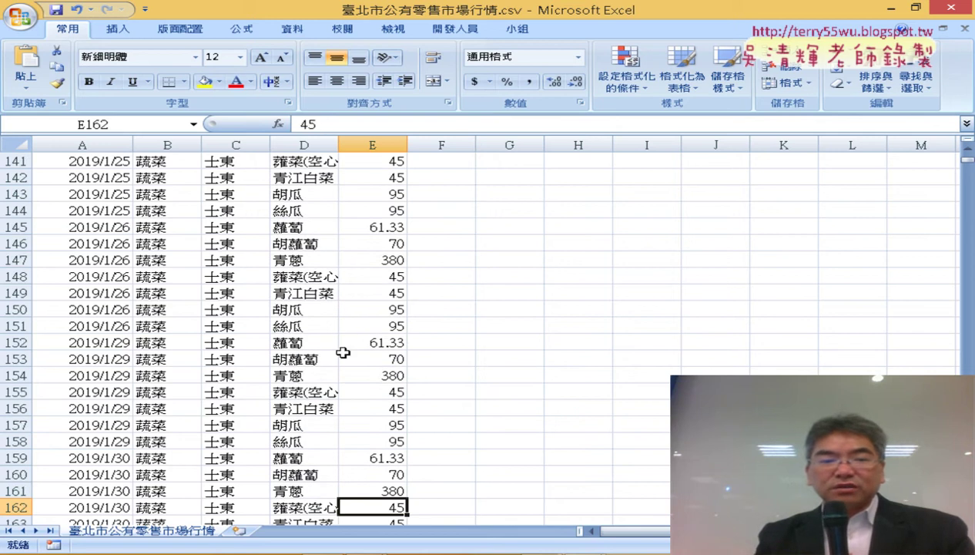
pyautogui.scroll(-9, 342, 352)
pyautogui.click(123, 310)
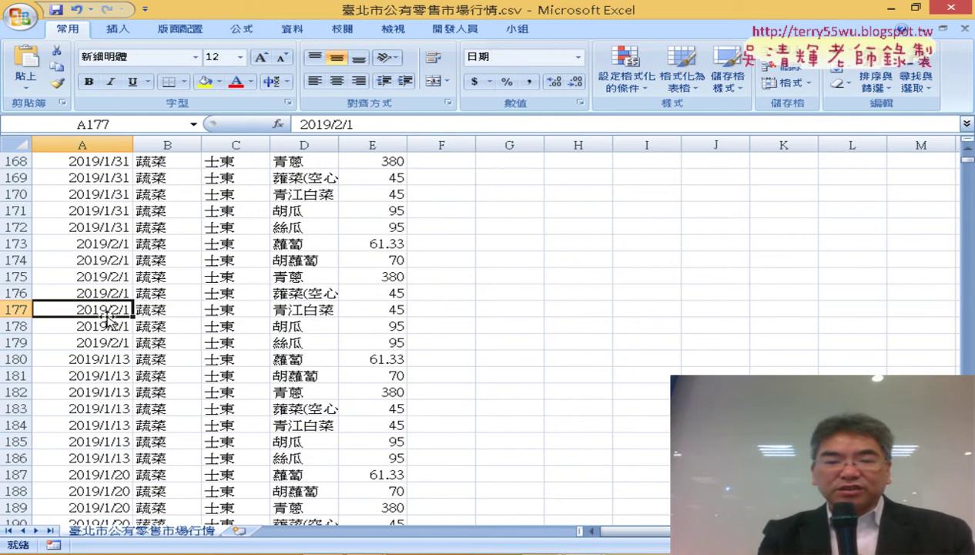
pyautogui.hotkey('ctrl', 'Down')
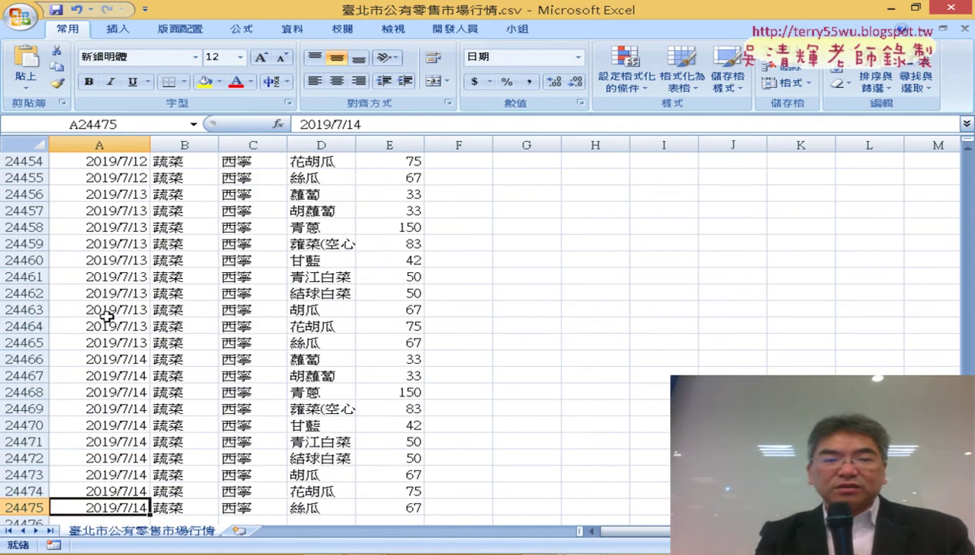
pyautogui.hotkey('ctrl', 'Up')
pyautogui.press('Down')
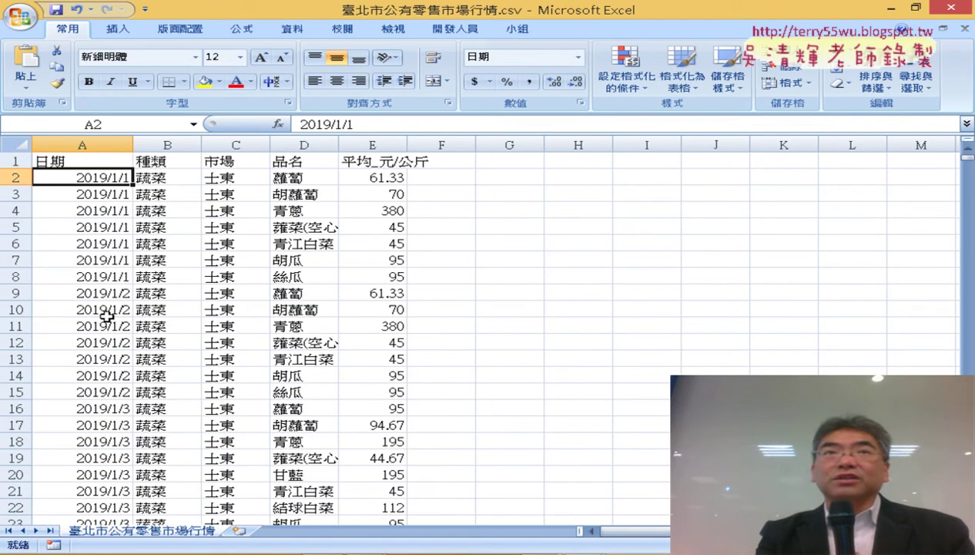
pyautogui.press('Down')
pyautogui.press('Down')
pyautogui.press('Down')
pyautogui.press('Down')
pyautogui.press('Down')
pyautogui.press('Down')
pyautogui.press('Down')
pyautogui.press('Down')
pyautogui.press('Down')
pyautogui.press('Down')
pyautogui.press('Down')
pyautogui.press('Down')
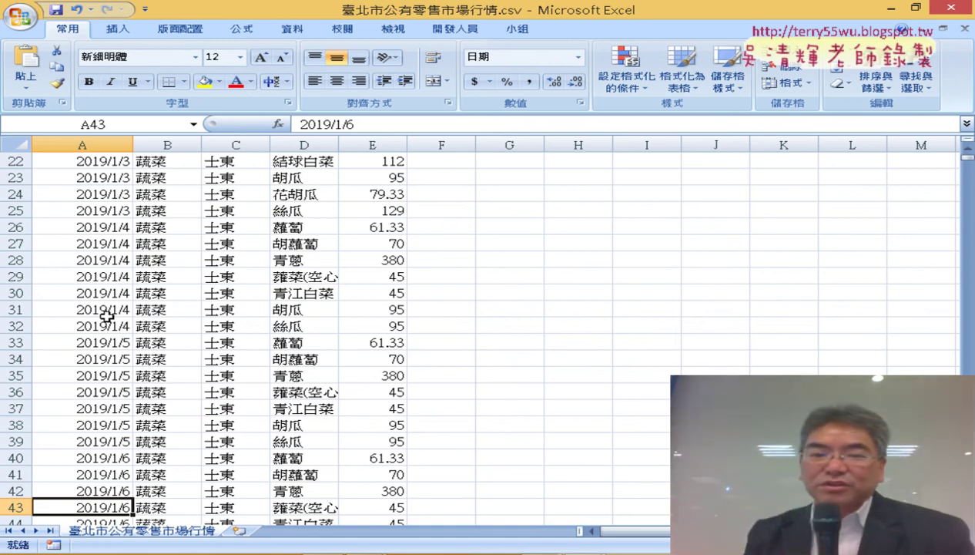
# Glance at slide 18, then return to Excel and select a cell inside the price data
pyautogui.hotkey('alt', 'Tab')
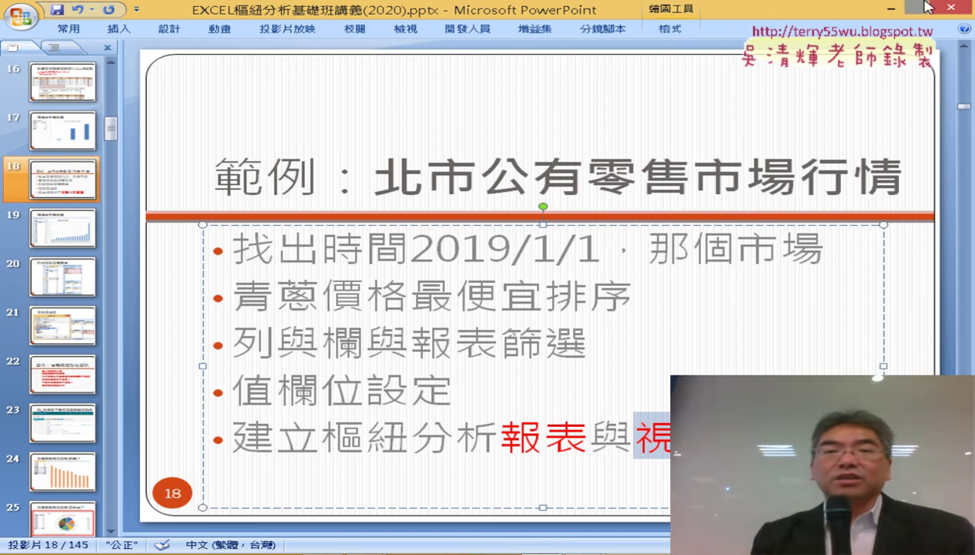
pyautogui.click(891, 7)
pyautogui.click(235, 291)
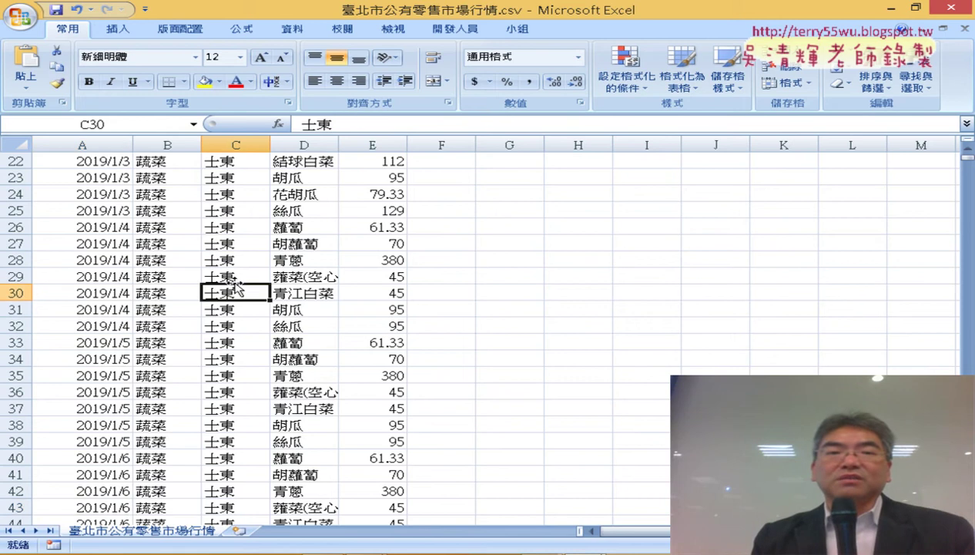
pyautogui.scroll(4, 235, 285)
pyautogui.scroll(3, 250, 255)
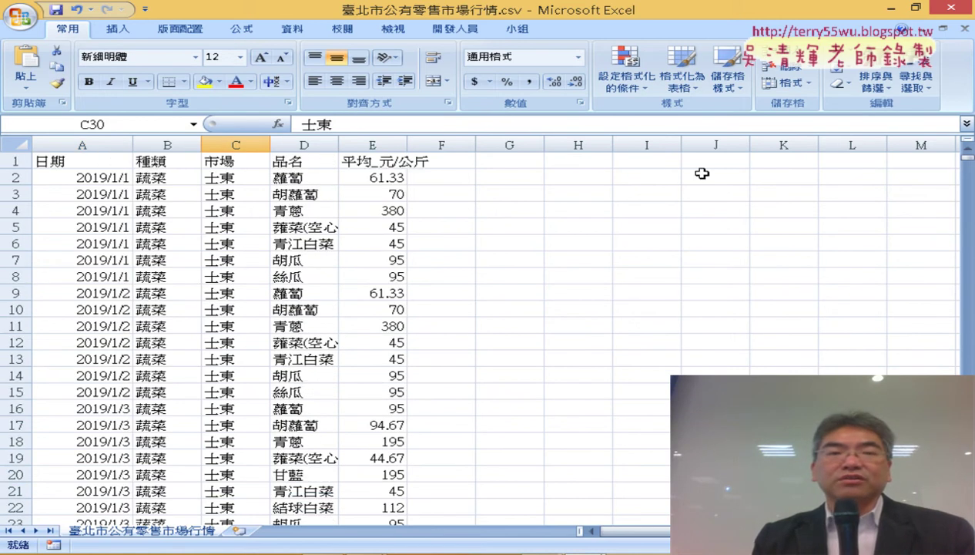
pyautogui.click(45, 159)
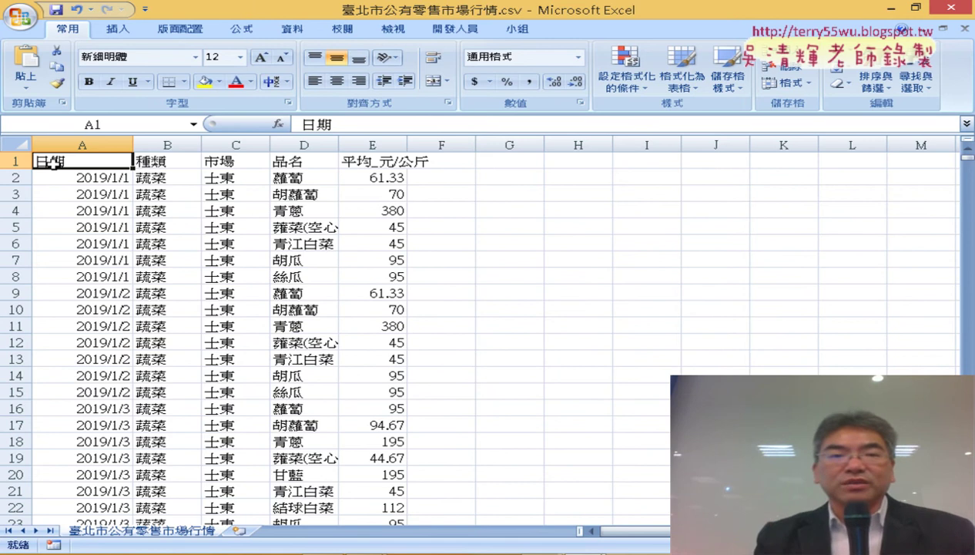
pyautogui.click(232, 225)
# Insert a pivot table on a new worksheet from the source range A1:E24475
pyautogui.click(128, 33)
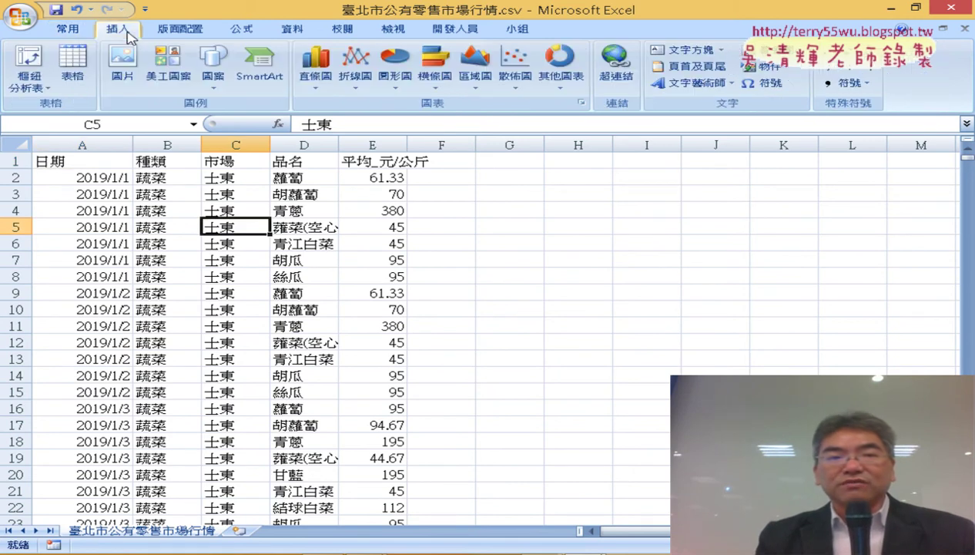
pyautogui.click(27, 62)
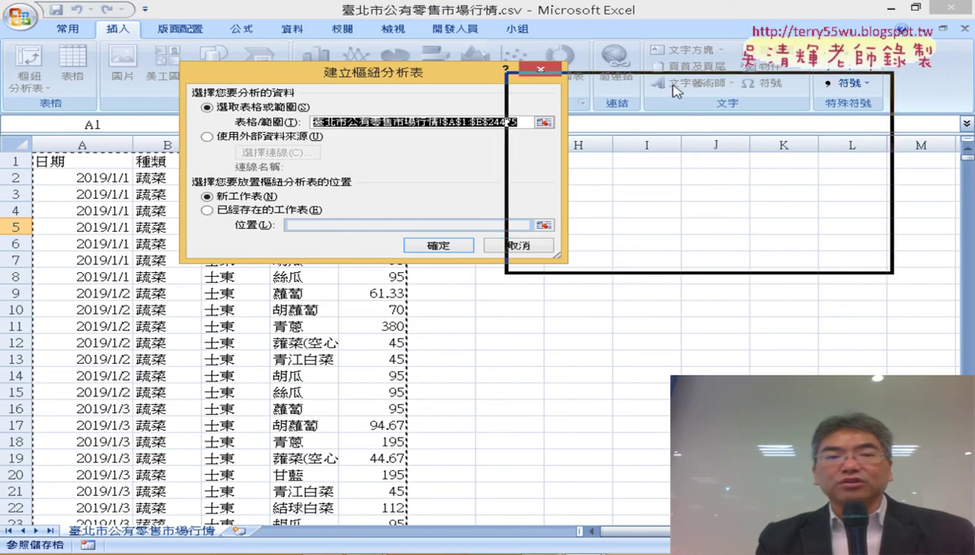
pyautogui.moveTo(354, 80); pyautogui.dragTo(681, 91)
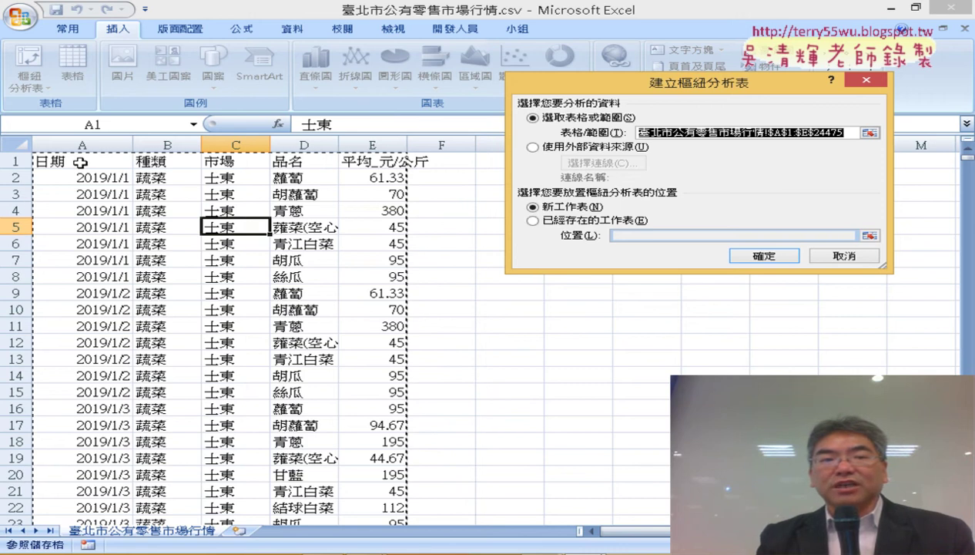
pyautogui.click(80, 162)
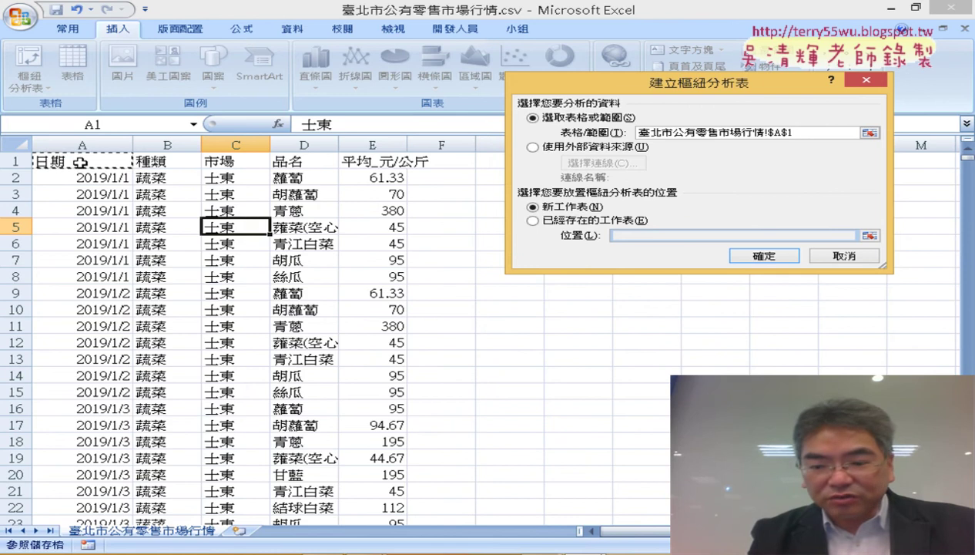
pyautogui.hotkey('ctrl', 'shift', 'Right')
pyautogui.hotkey('ctrl', 'shift', 'Down')
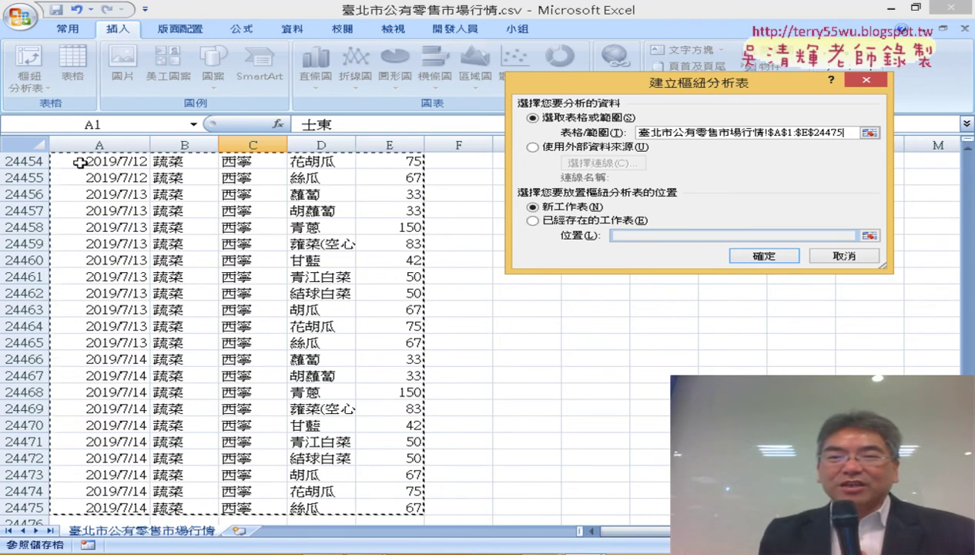
pyautogui.click(776, 253)
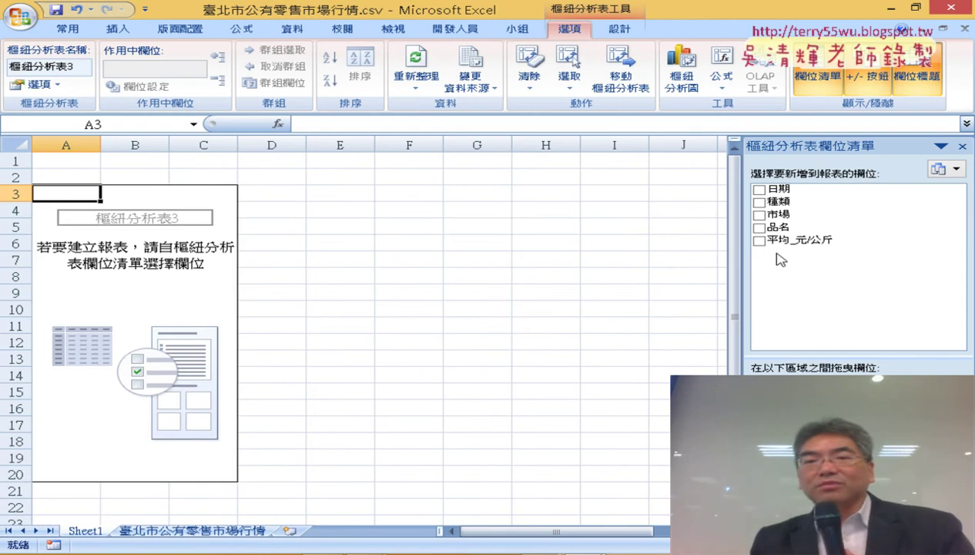
# Place 市場 in Row Labels, 品名 in Column Labels and 平均_元/公斤 in Values
pyautogui.moveTo(778, 214)
pyautogui.mouseDown()
pyautogui.moveTo(757, 313)
pyautogui.moveTo(786, 462)
pyautogui.mouseUp()
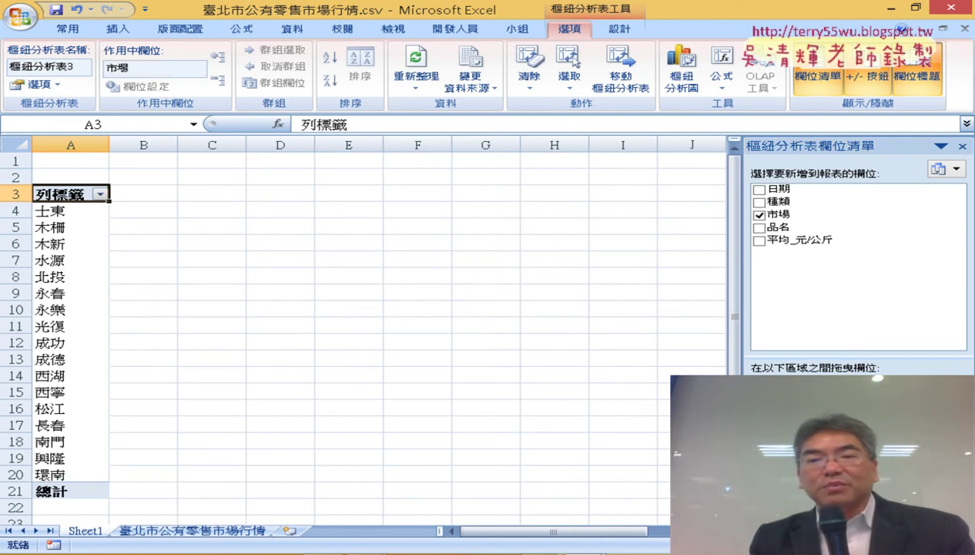
pyautogui.moveTo(801, 231)
pyautogui.mouseDown()
pyautogui.moveTo(864, 369)
pyautogui.moveTo(916, 416)
pyautogui.mouseUp()
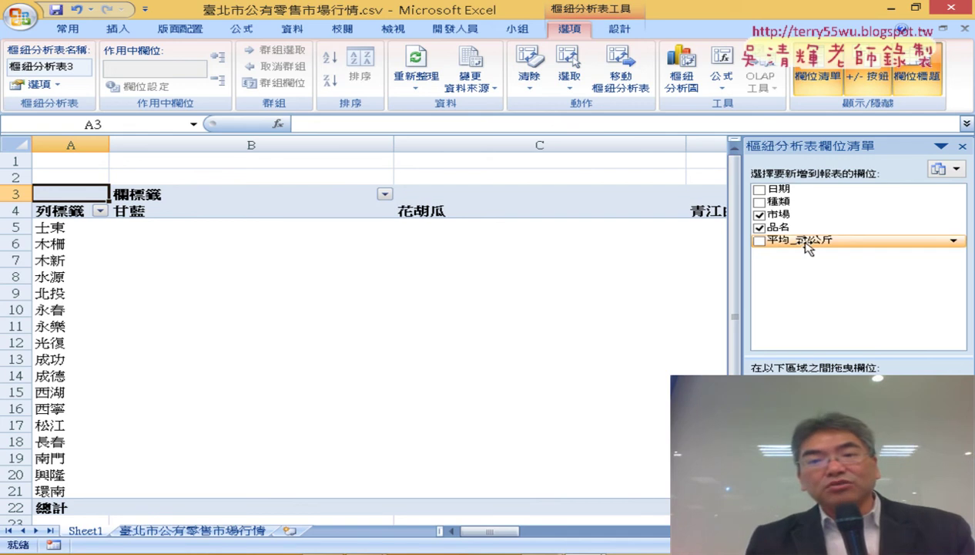
pyautogui.moveTo(805, 243); pyautogui.dragTo(826, 293)
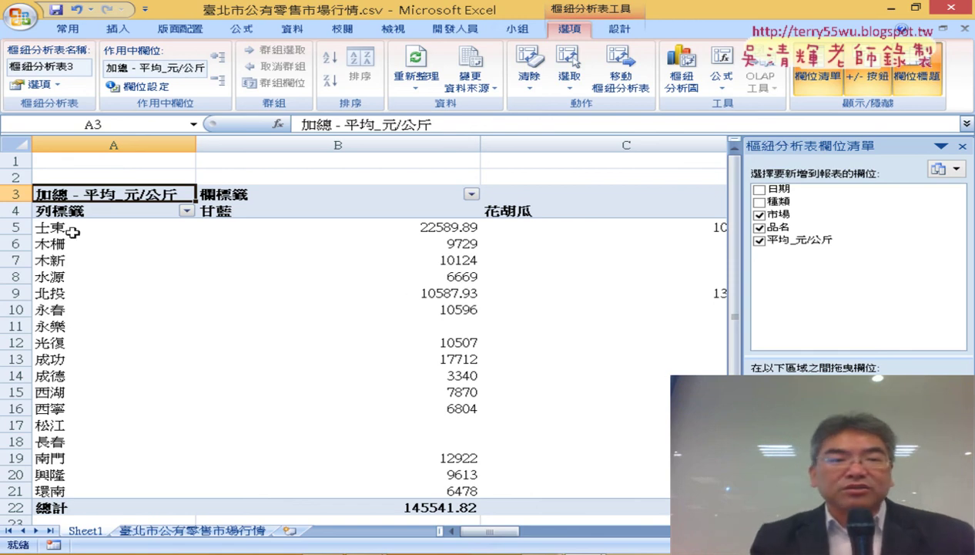
# Check the 甘藍 values, then switch the 平均_元/公斤 value field summary to 平均值
pyautogui.click(256, 210)
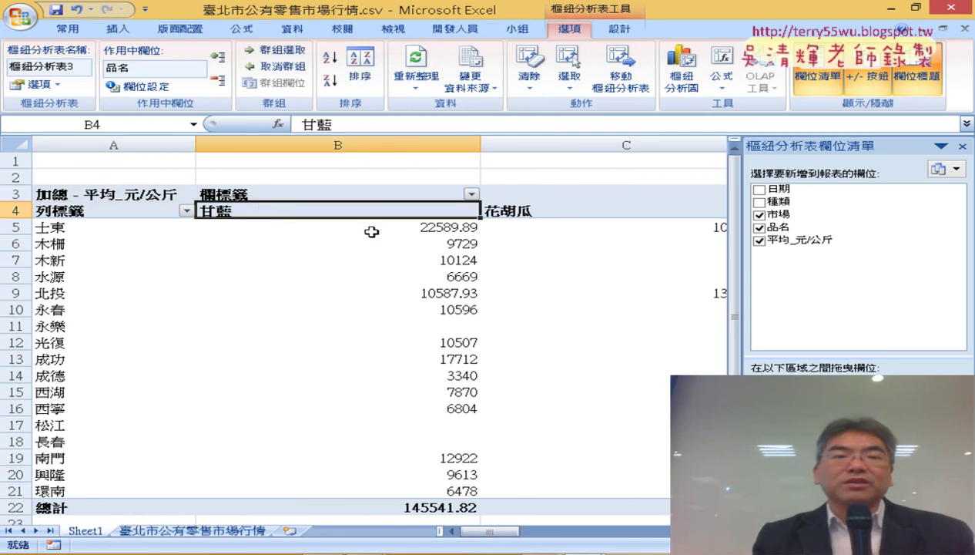
pyautogui.click(359, 233)
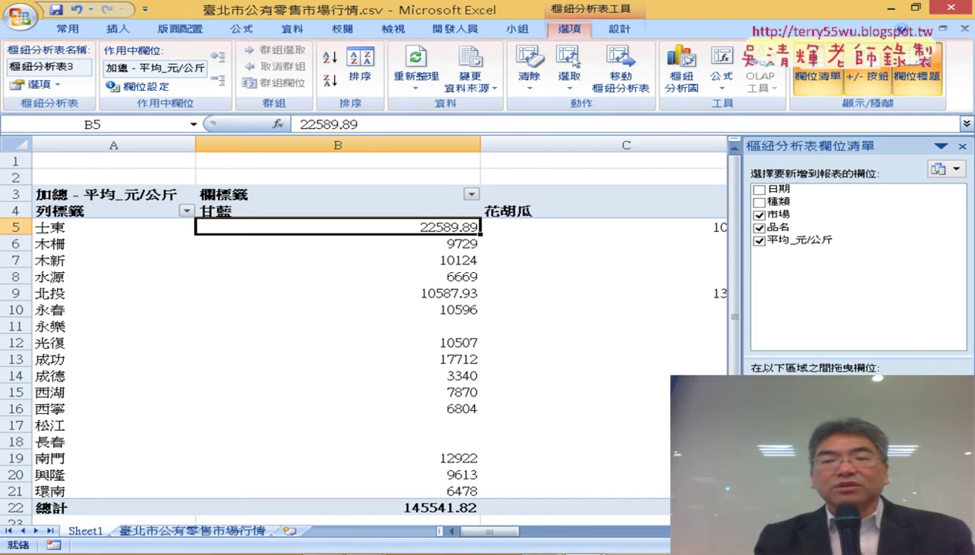
pyautogui.click(835, 474)
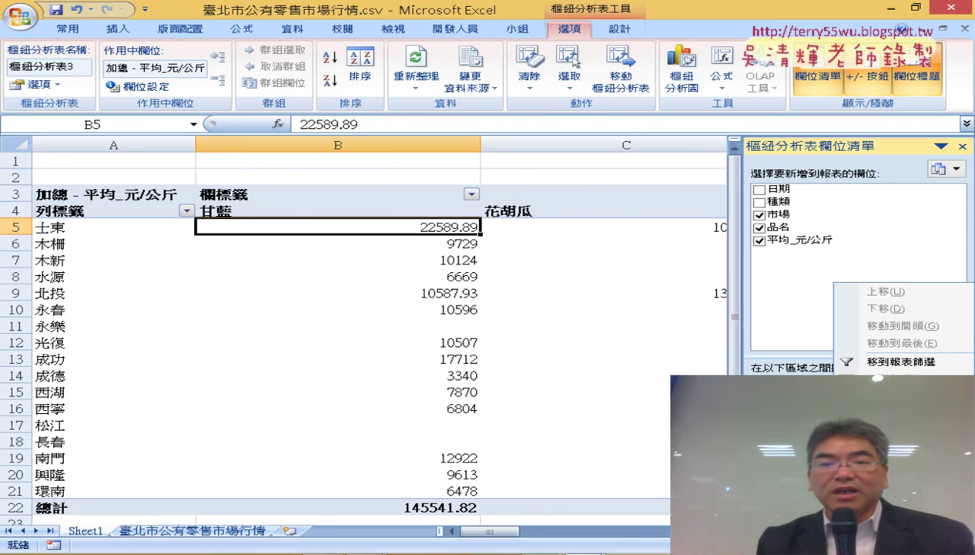
pyautogui.click(894, 453)
pyautogui.click(590, 202)
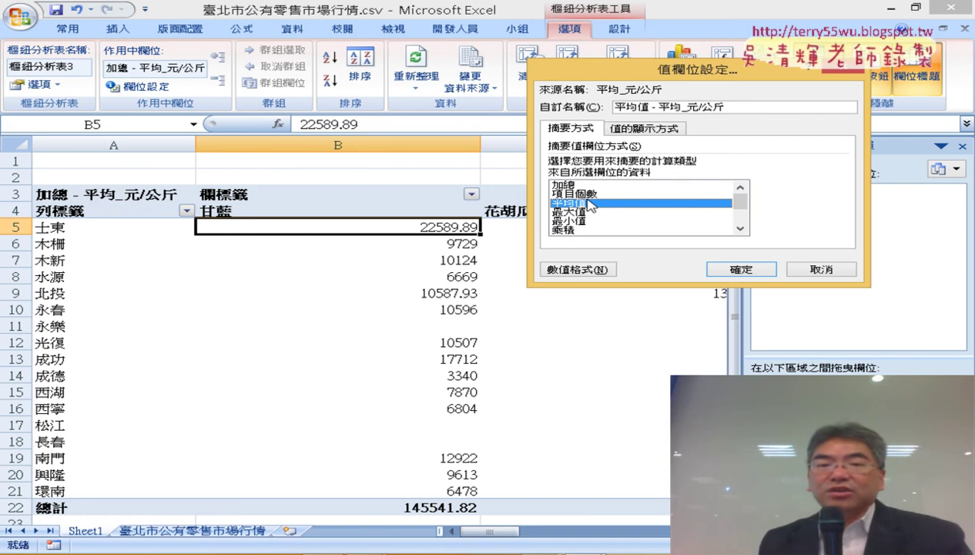
pyautogui.click(722, 270)
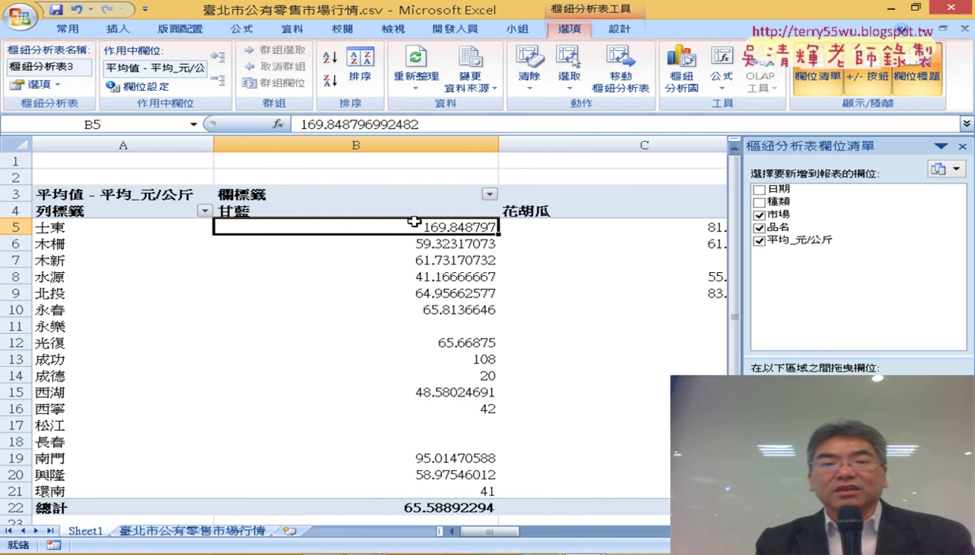
pyautogui.scroll(-1, 447, 325)
pyautogui.scroll(1, 448, 325)
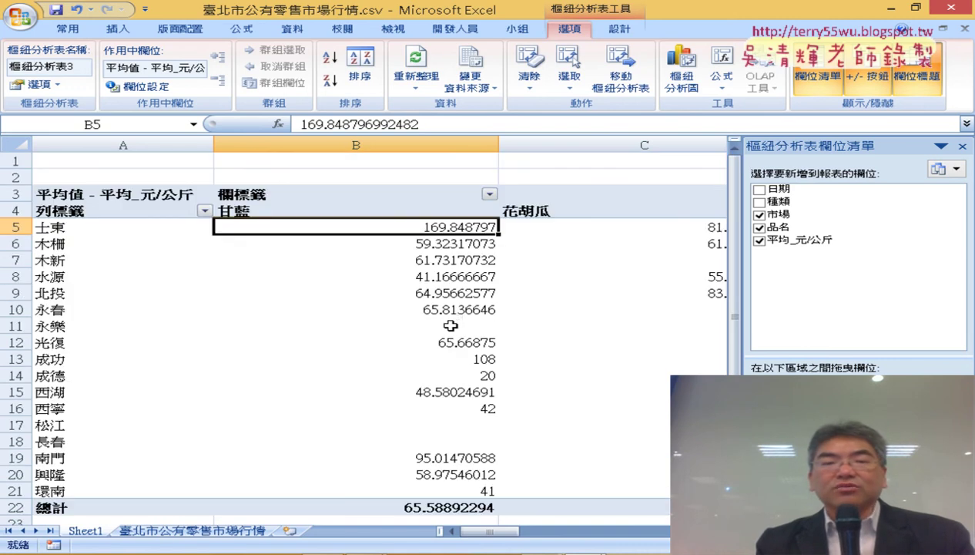
pyautogui.moveTo(455, 317)
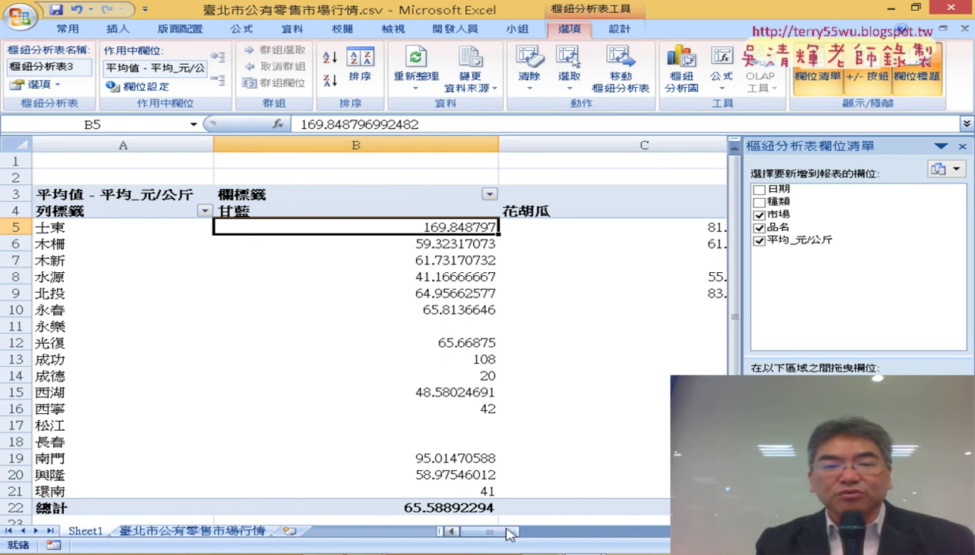
pyautogui.moveTo(503, 535); pyautogui.dragTo(685, 537)
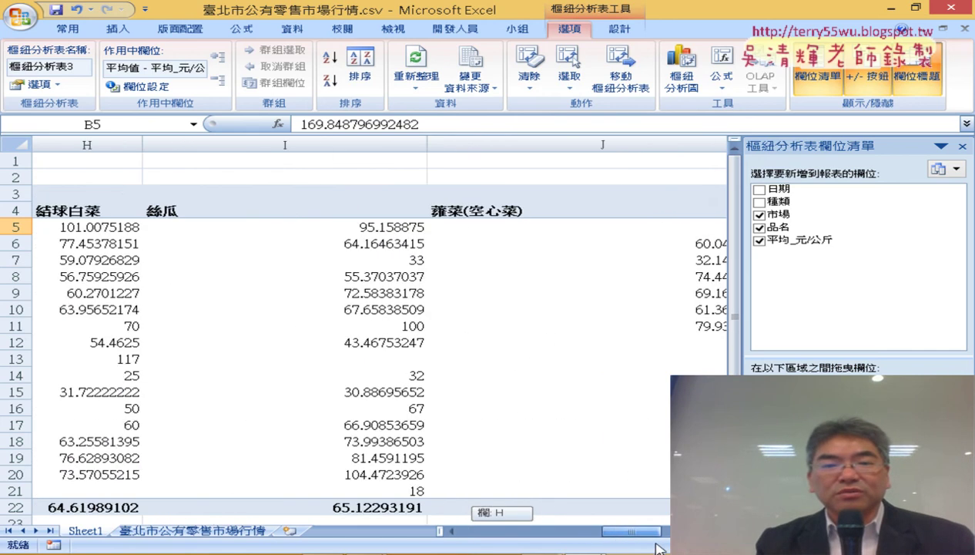
pyautogui.moveTo(500, 531); pyautogui.dragTo(459, 518)
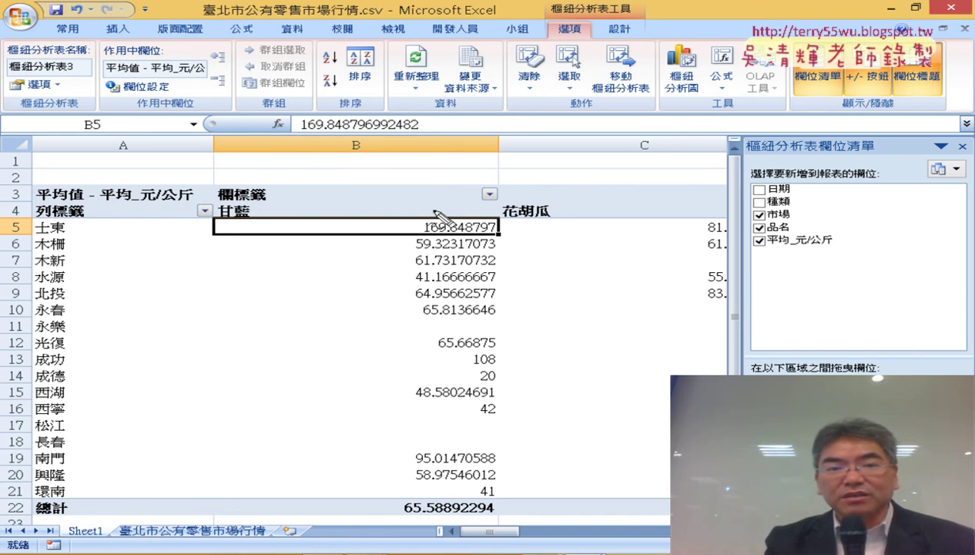
# Draw an arrow pointing at the pivot's product filter, then clear the annotations
pyautogui.moveTo(493, 179); pyautogui.dragTo(504, 221)
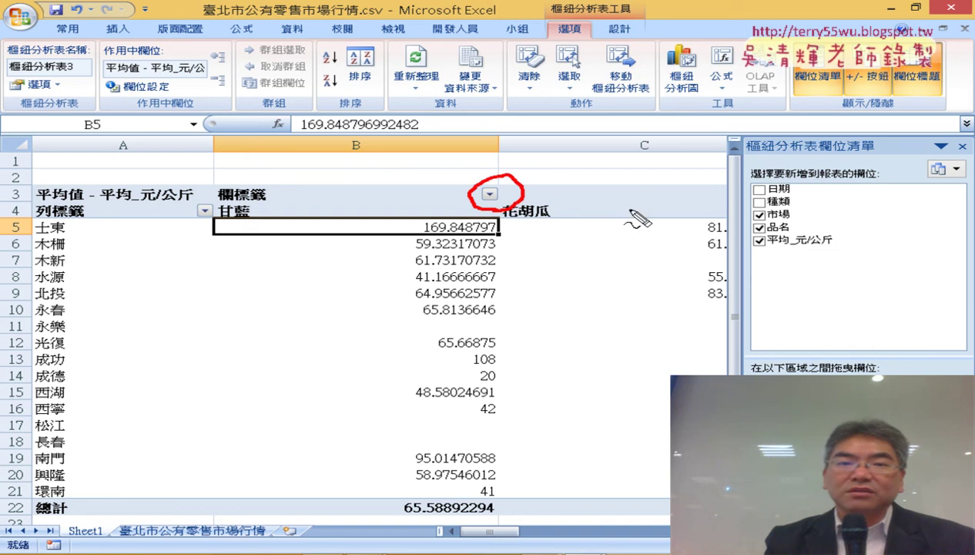
pyautogui.moveTo(651, 164); pyautogui.dragTo(509, 199)
pyautogui.moveTo(537, 168)
pyautogui.mouseDown()
pyautogui.moveTo(504, 202)
pyautogui.moveTo(574, 222)
pyautogui.mouseUp()
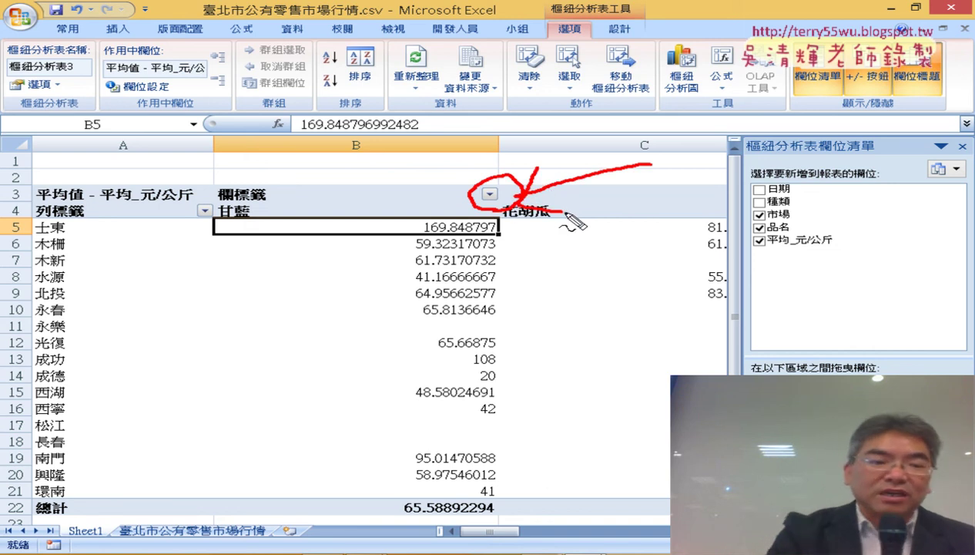
pyautogui.press('Escape')
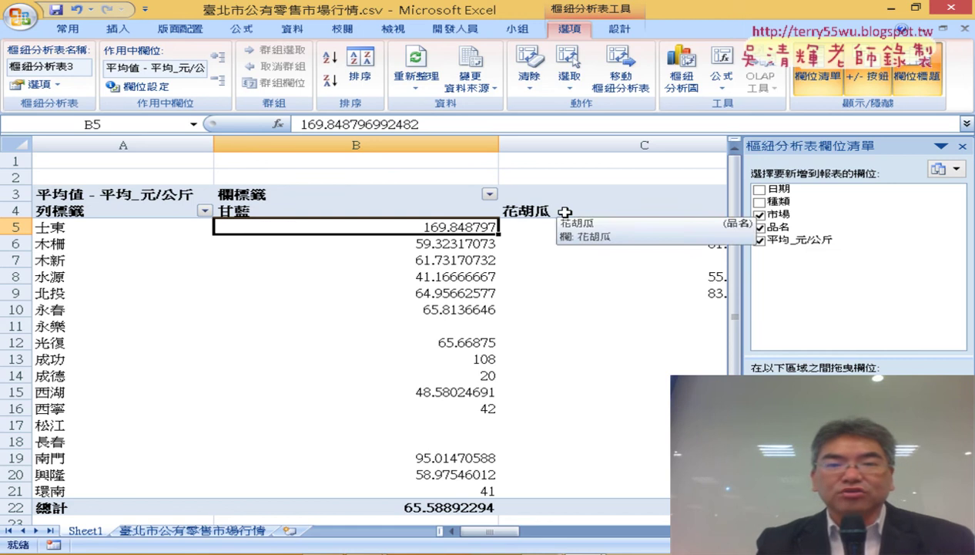
# Filter the 欄標籤 product columns to show only 青蔥
pyautogui.click(489, 194)
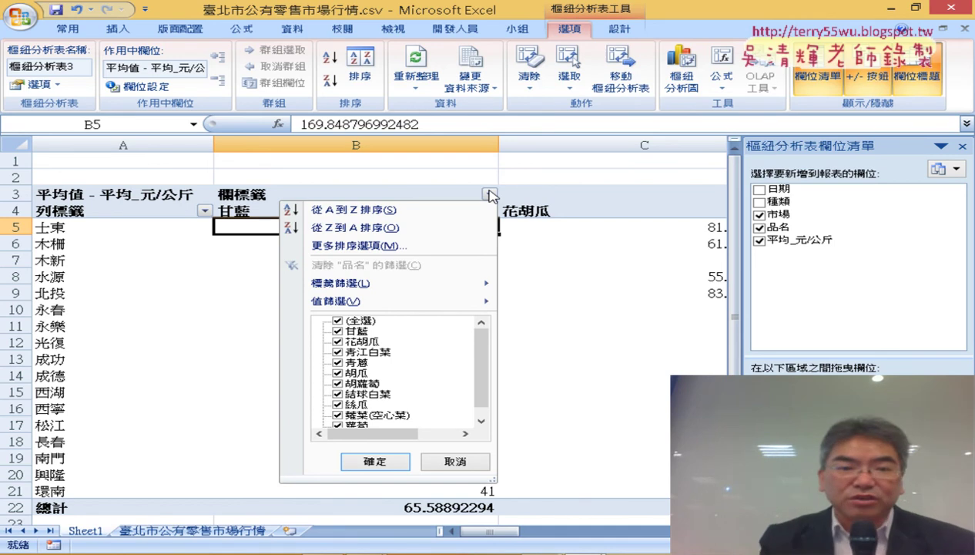
pyautogui.click(338, 321)
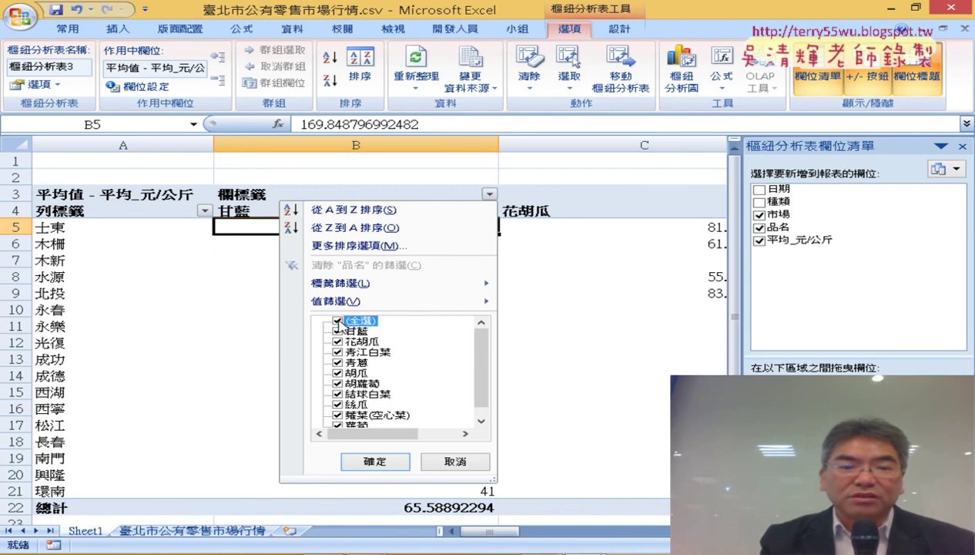
pyautogui.click(337, 362)
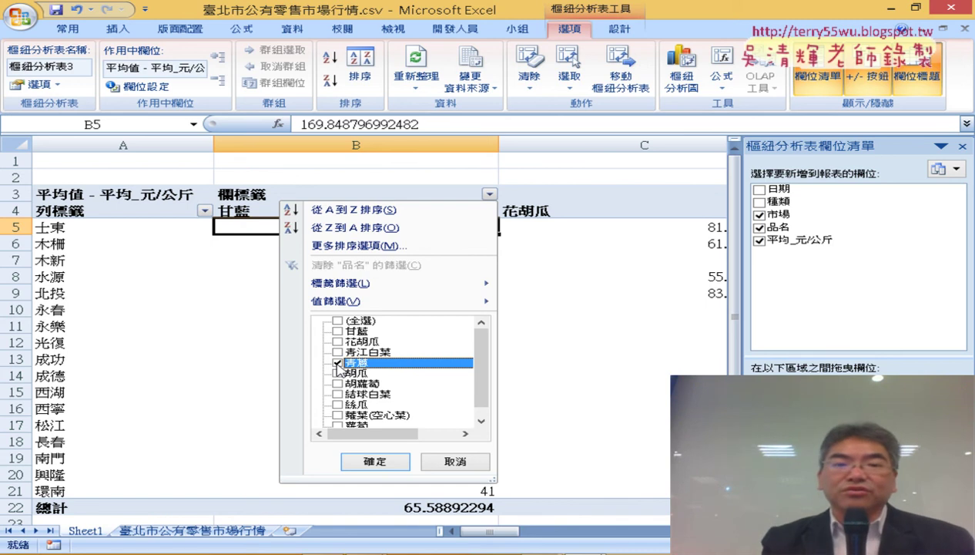
pyautogui.moveTo(336, 301)
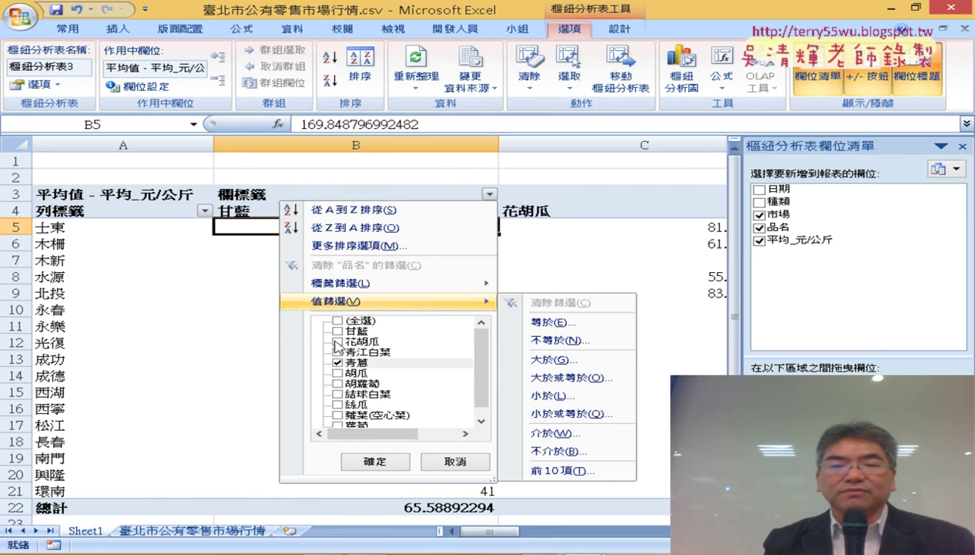
pyautogui.click(378, 462)
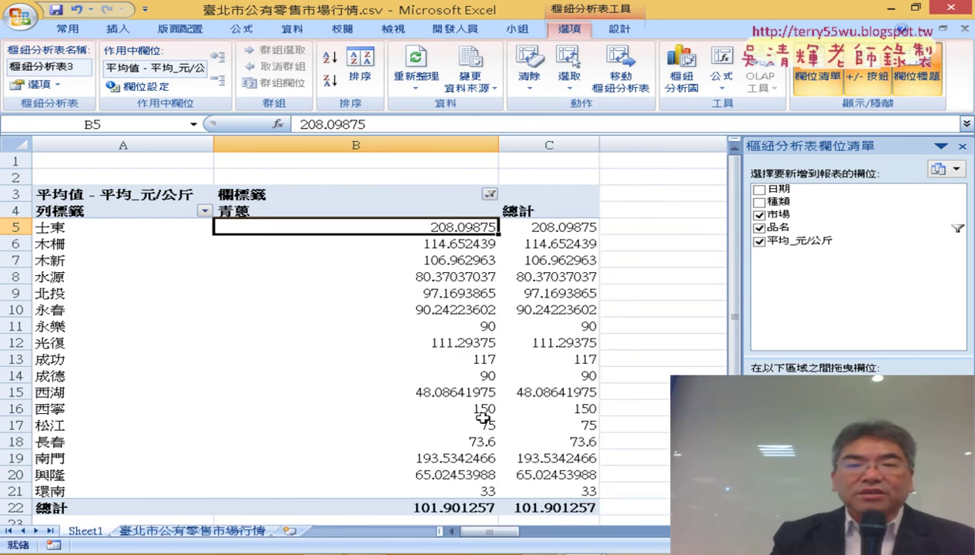
# Sort the 青蔥 markets ascending by average price, from 環南 at 33 to 士東
pyautogui.scroll(-1, 486, 416)
pyautogui.scroll(1, 470, 377)
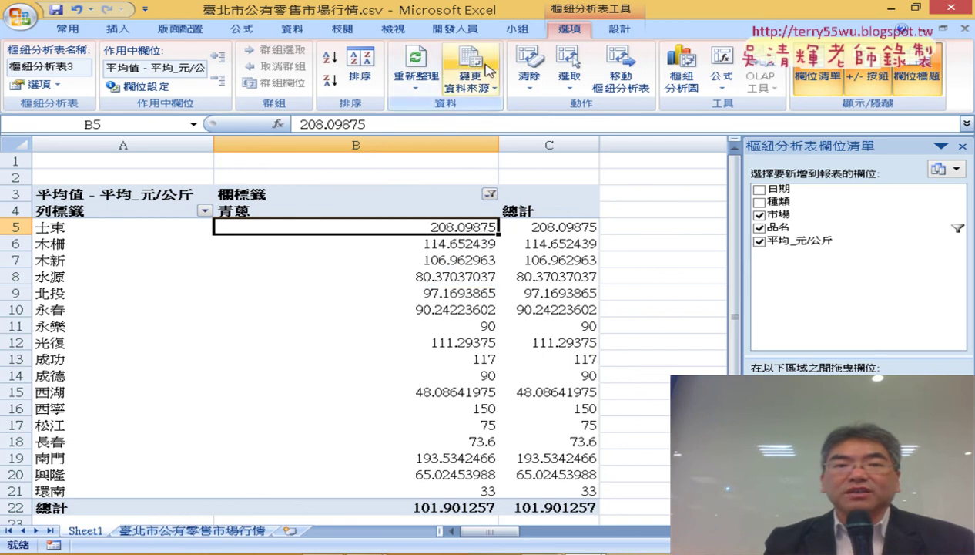
pyautogui.click(287, 32)
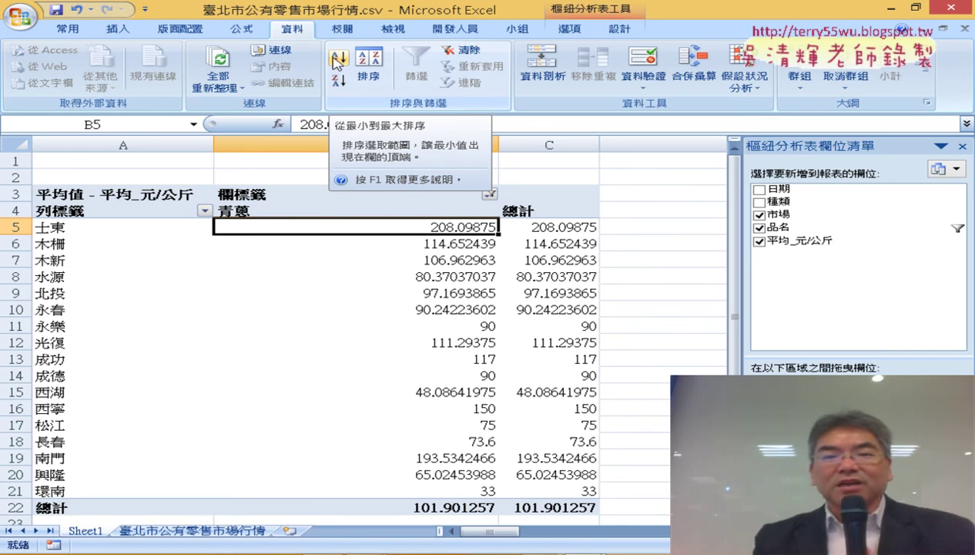
pyautogui.click(337, 61)
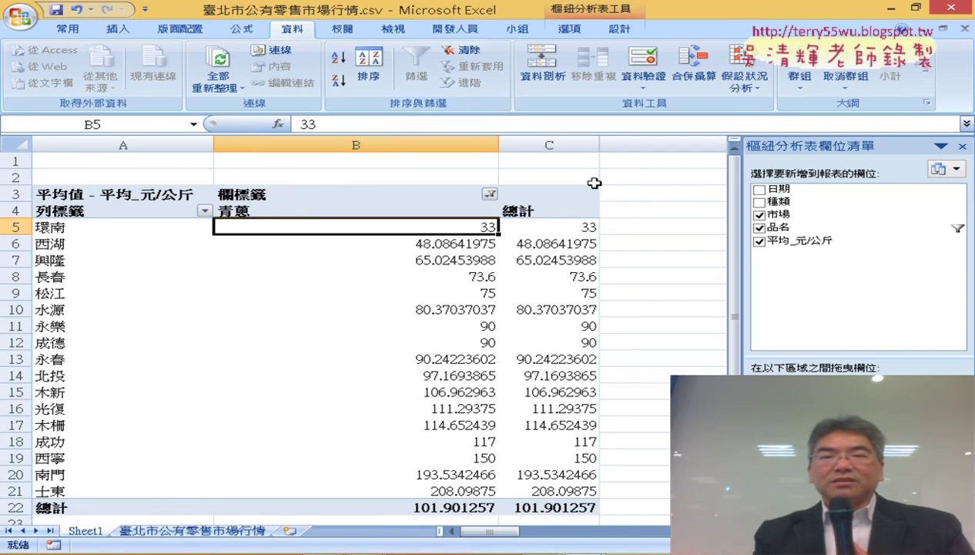
# Remove the 總計 grand-total column and grand-total row with 移除總計
pyautogui.click(561, 142)
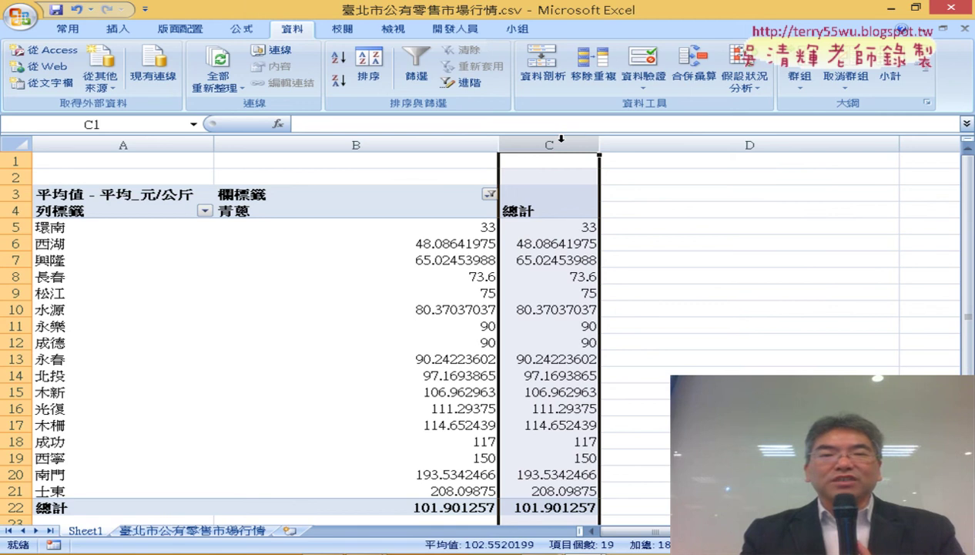
pyautogui.rightClick(573, 212)
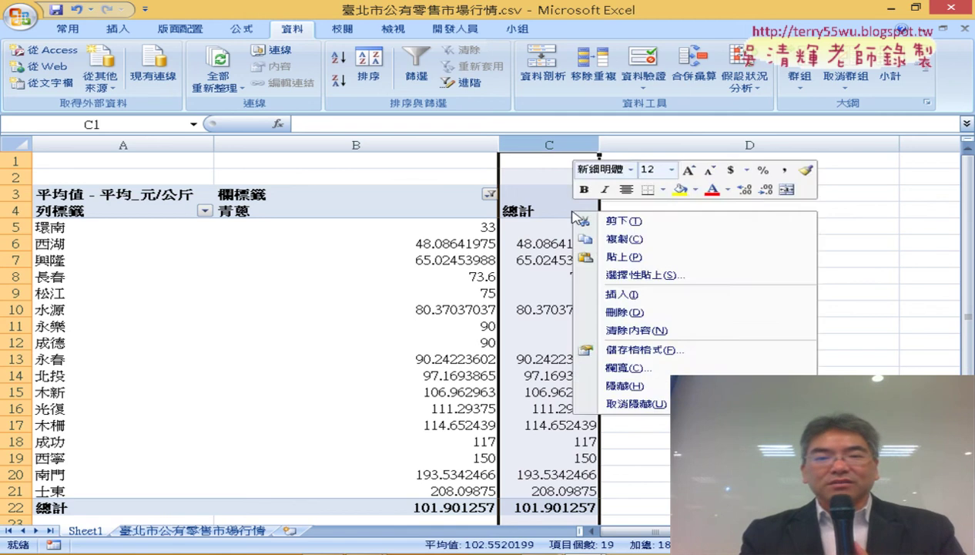
pyautogui.press('Escape')
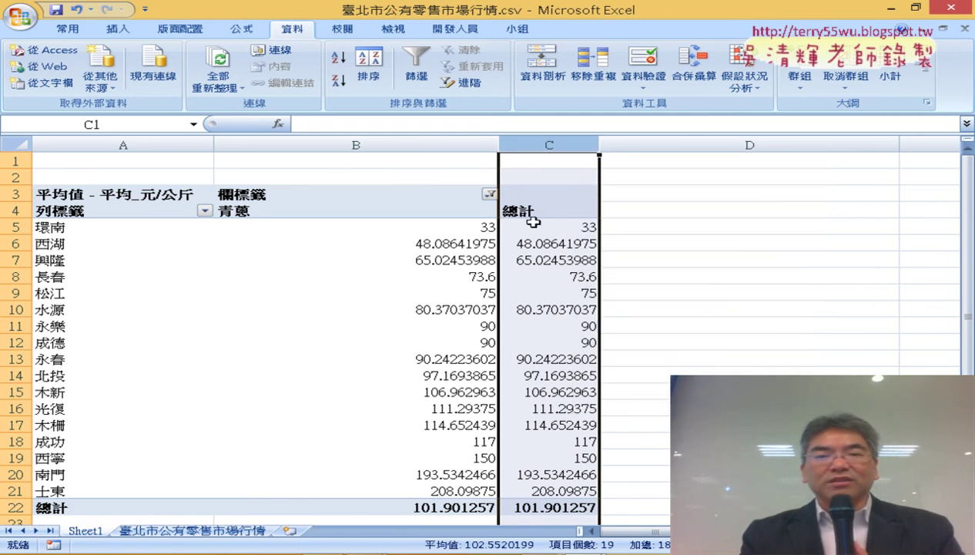
pyautogui.click(533, 236)
pyautogui.rightClick(541, 212)
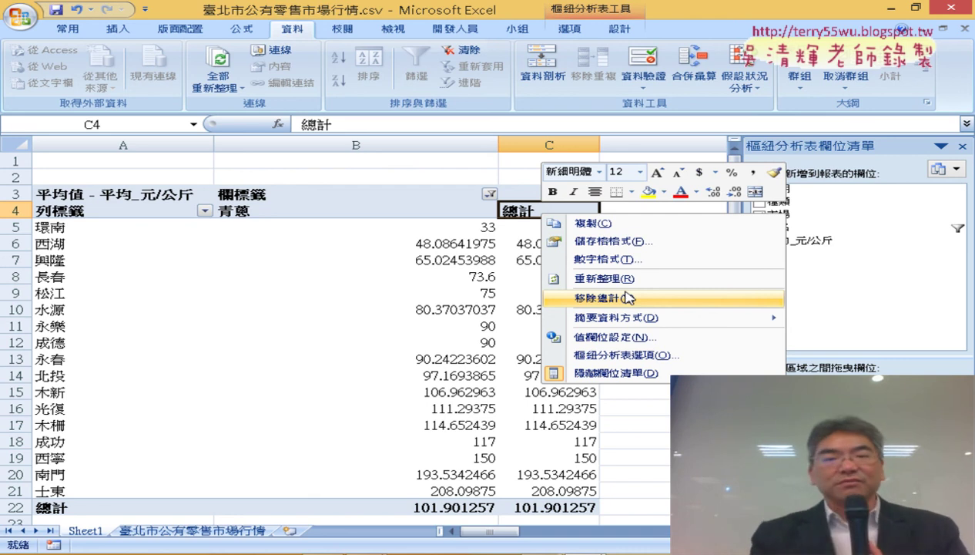
pyautogui.click(626, 297)
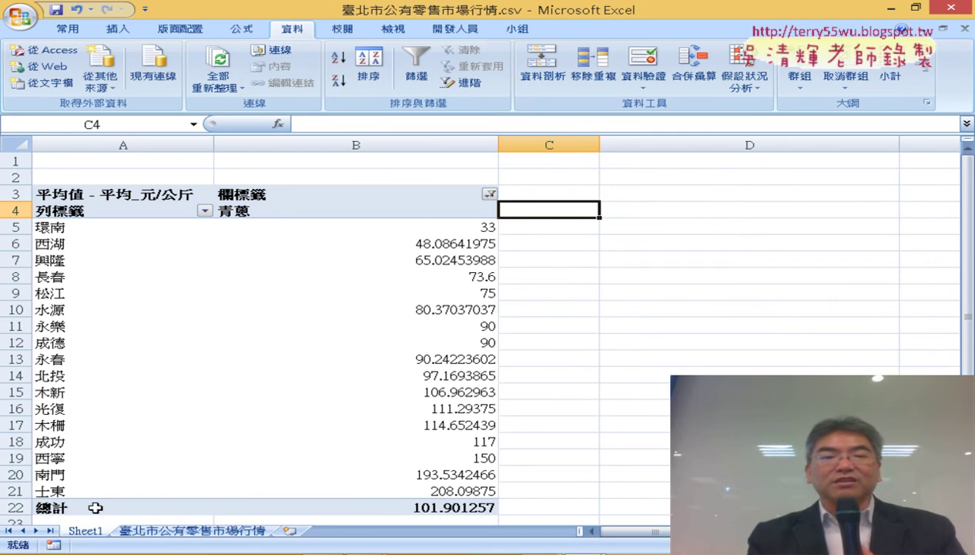
pyautogui.rightClick(62, 508)
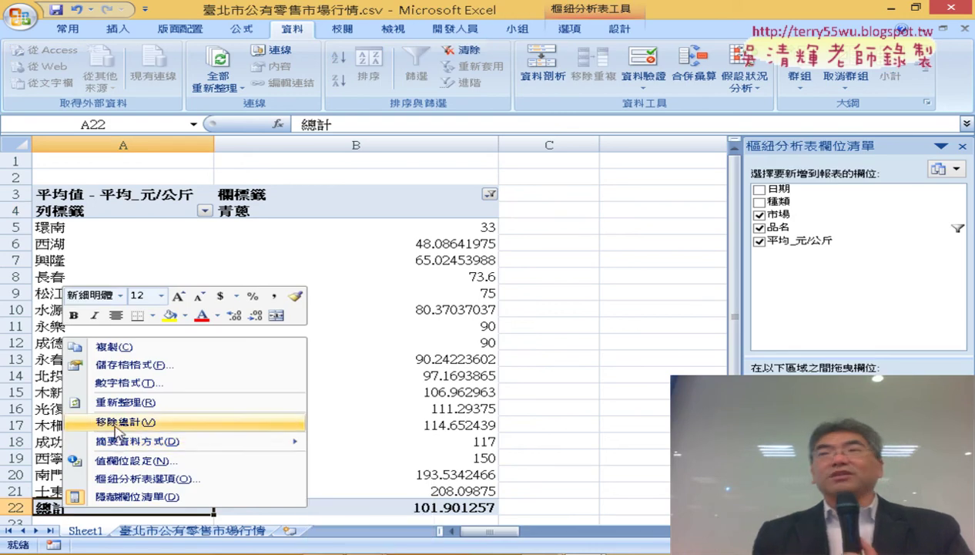
pyautogui.click(116, 422)
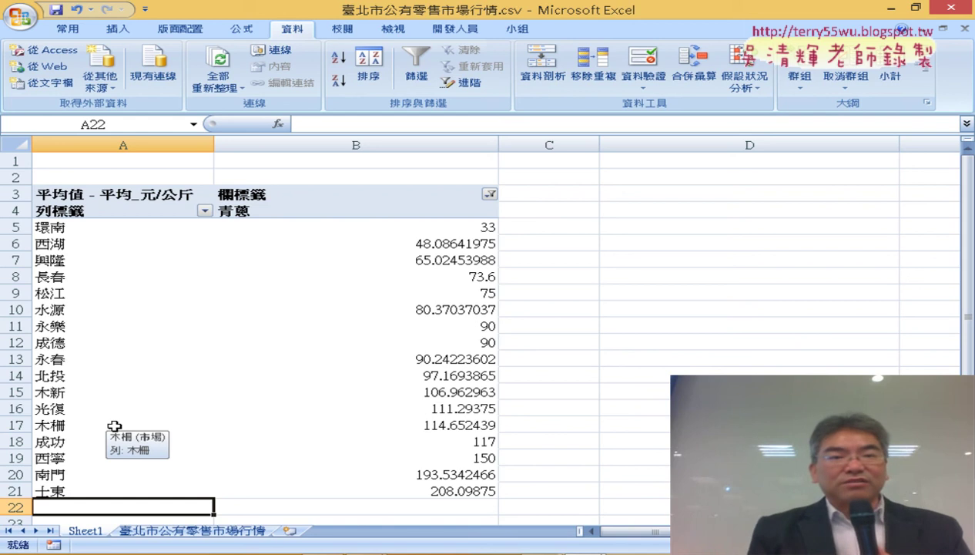
# Select the pivot's average price values B5:B21
pyautogui.moveTo(456, 225)
pyautogui.mouseDown()
pyautogui.moveTo(432, 372)
pyautogui.moveTo(472, 490)
pyautogui.mouseUp()
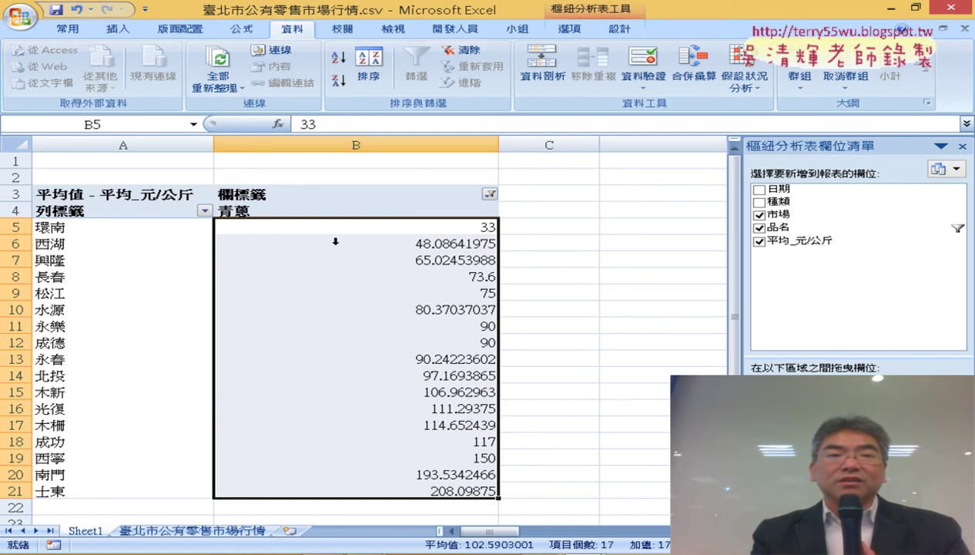
pyautogui.click(68, 29)
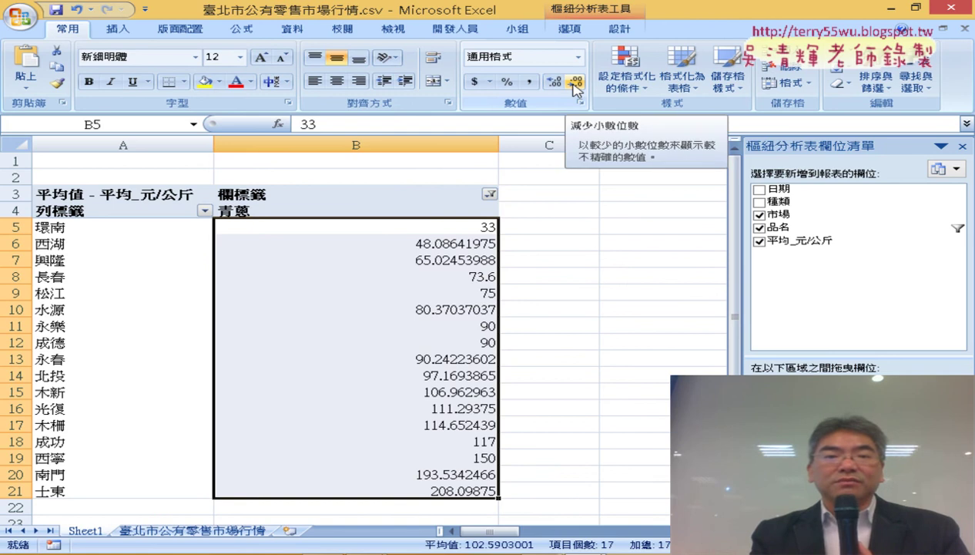
pyautogui.click(451, 291)
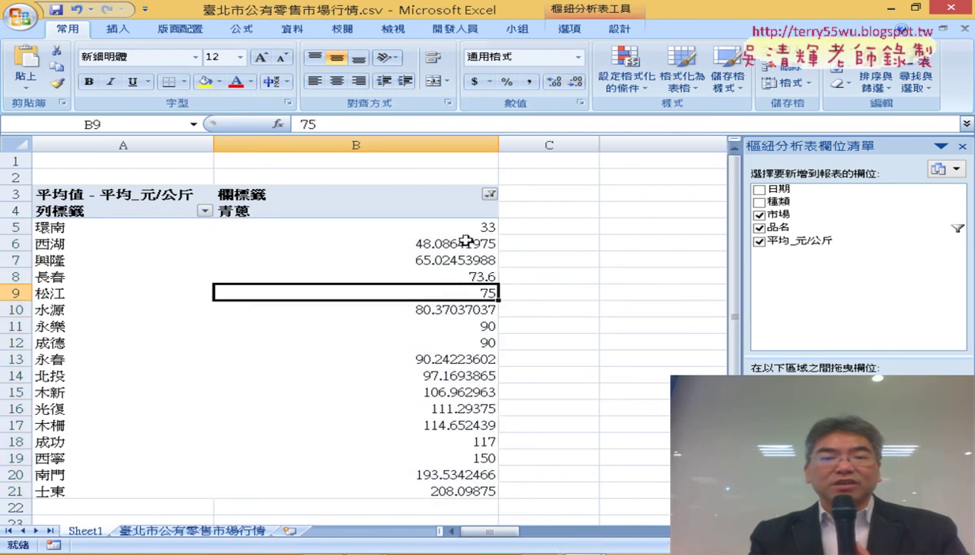
pyautogui.moveTo(459, 226); pyautogui.dragTo(482, 490)
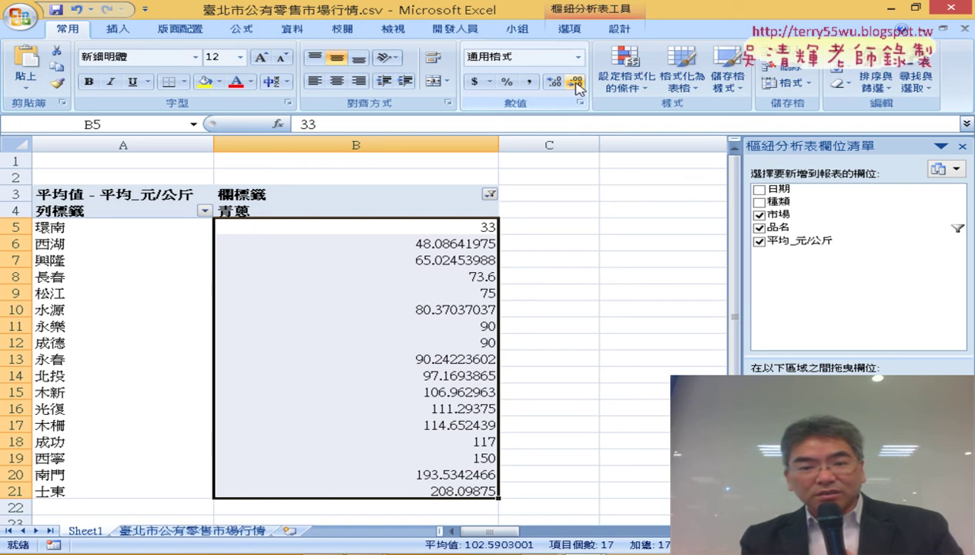
pyautogui.click(466, 258)
pyautogui.moveTo(489, 227)
pyautogui.mouseDown()
pyautogui.moveTo(513, 493)
pyautogui.moveTo(476, 490)
pyautogui.mouseUp()
pyautogui.click(449, 262)
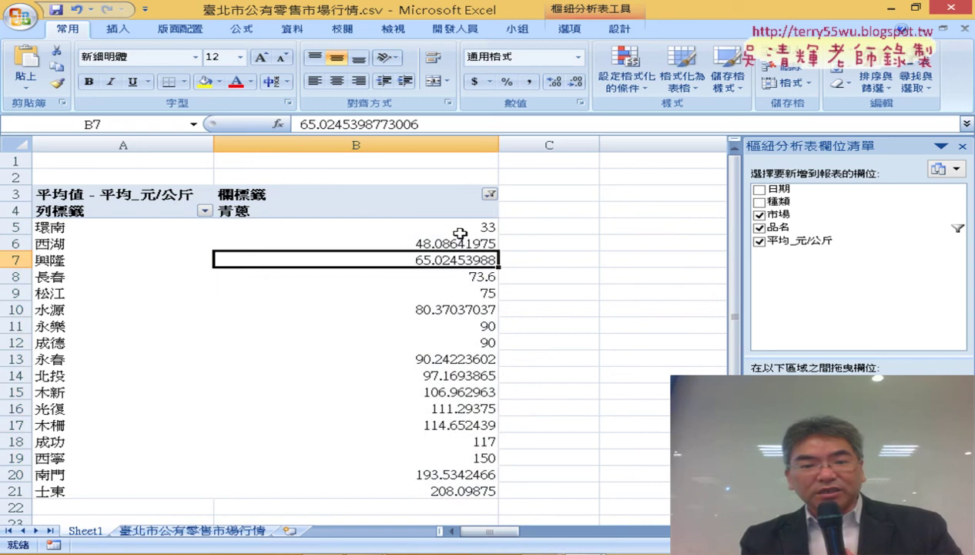
pyautogui.moveTo(457, 228); pyautogui.dragTo(462, 491)
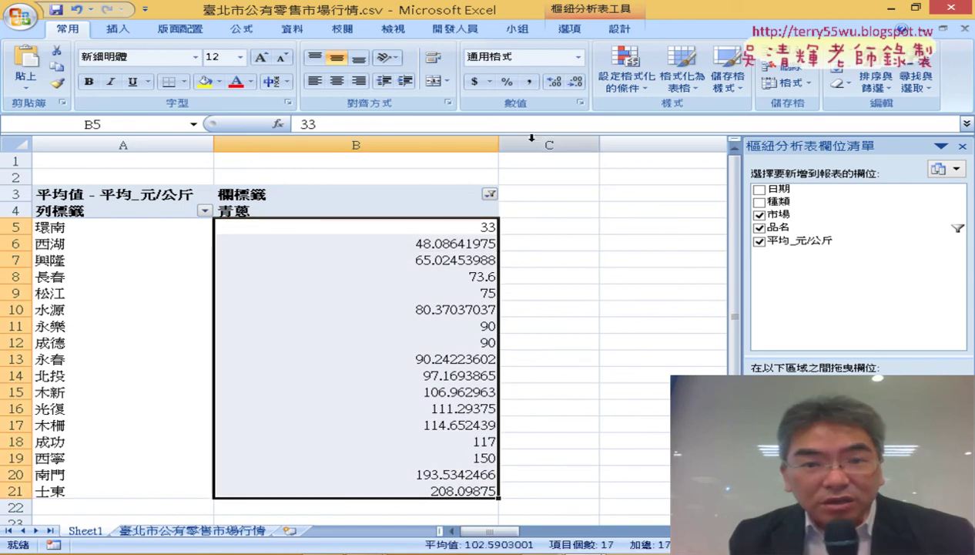
# Decrease decimals until prices are whole numbers (33 to 208), then narrow column B
pyautogui.click(576, 82)
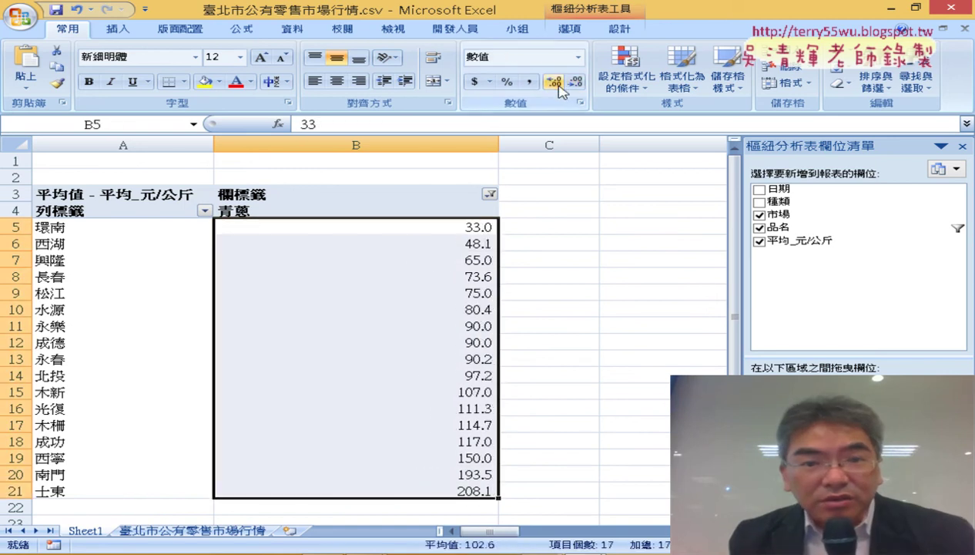
pyautogui.click(575, 83)
pyautogui.click(576, 82)
pyautogui.click(576, 82)
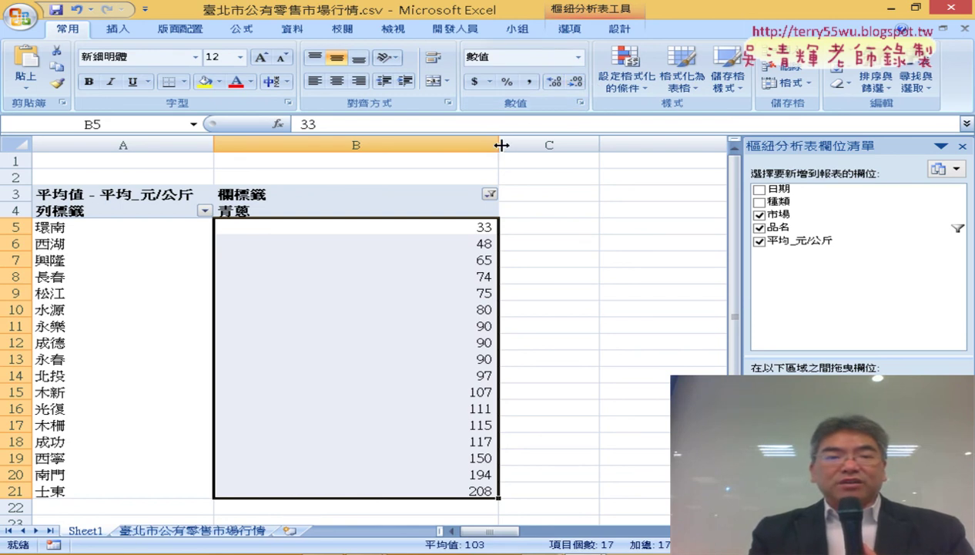
pyautogui.moveTo(501, 145); pyautogui.dragTo(303, 146)
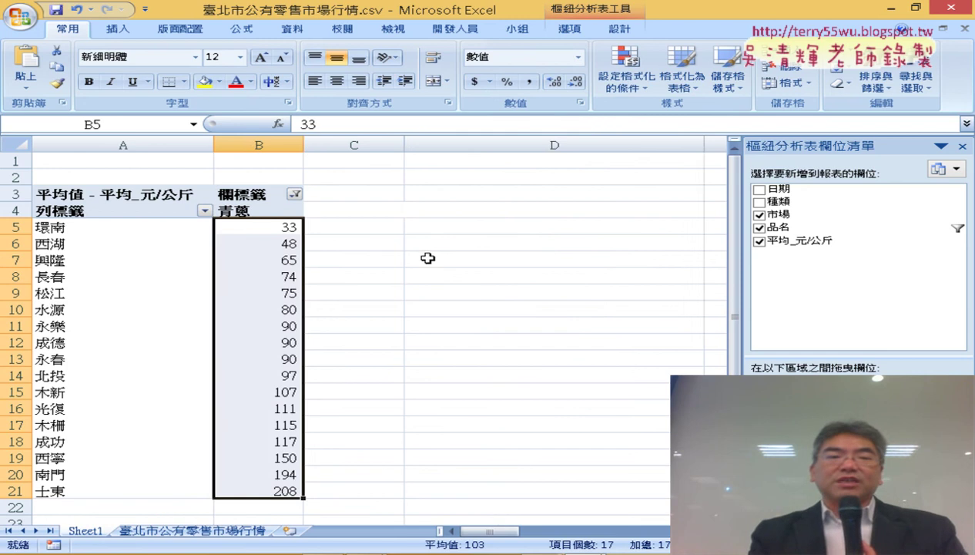
pyautogui.click(455, 304)
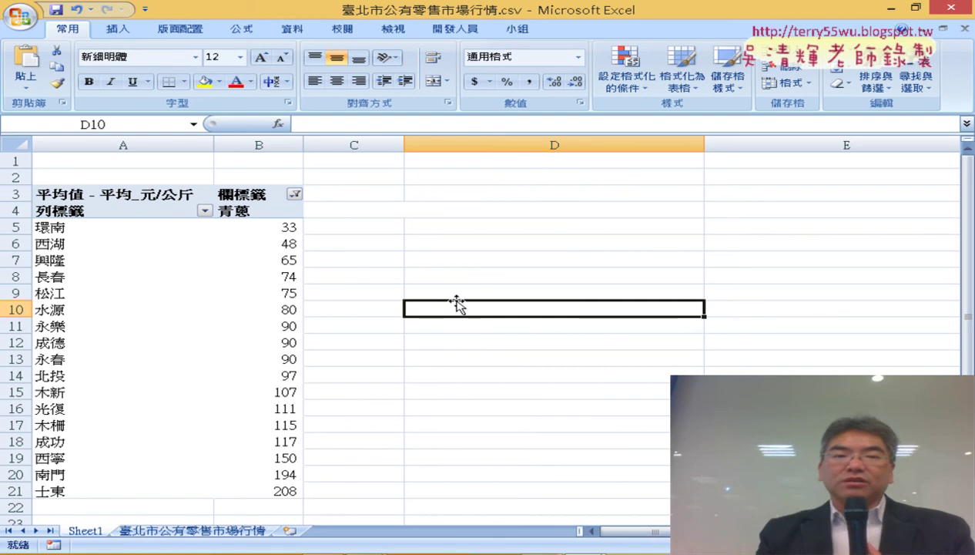
pyautogui.click(209, 296)
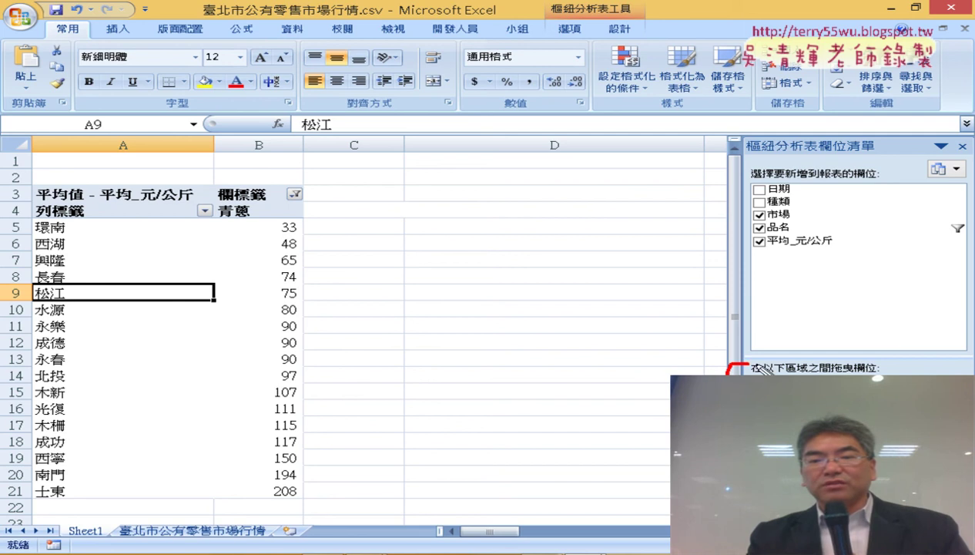
pyautogui.moveTo(761, 369); pyautogui.dragTo(851, 373)
pyautogui.moveTo(601, 204); pyautogui.dragTo(728, 361)
pyautogui.moveTo(723, 325); pyautogui.dragTo(675, 368)
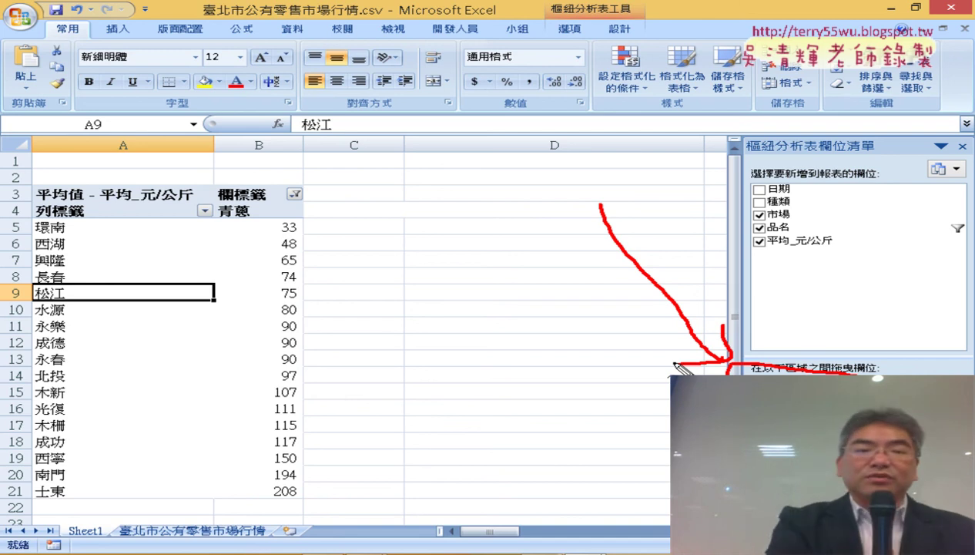
pyautogui.press('Escape')
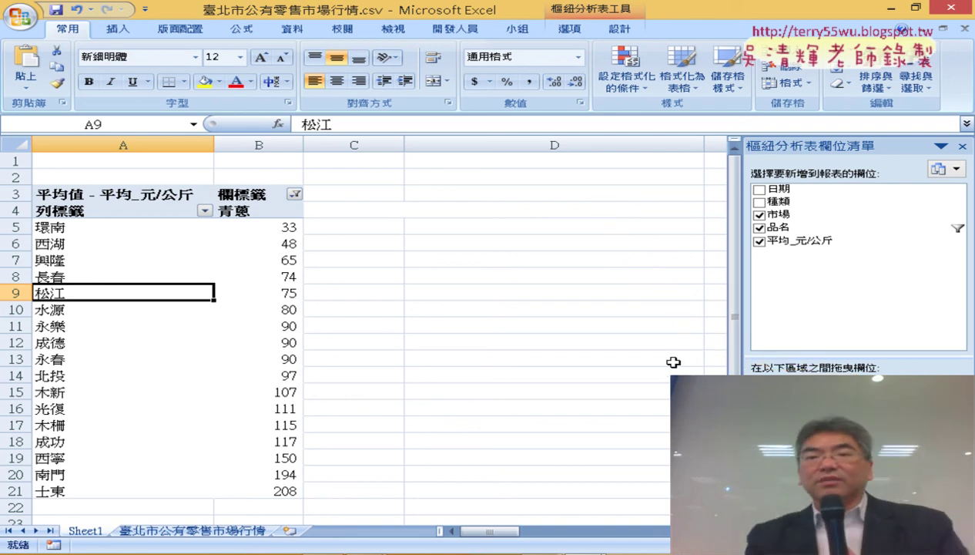
# Add 日期 as the pivot report filter and filter the 青蔥 prices to 2019/1/1
pyautogui.moveTo(778, 189)
pyautogui.mouseDown()
pyautogui.moveTo(790, 428)
pyautogui.moveTo(786, 416)
pyautogui.mouseUp()
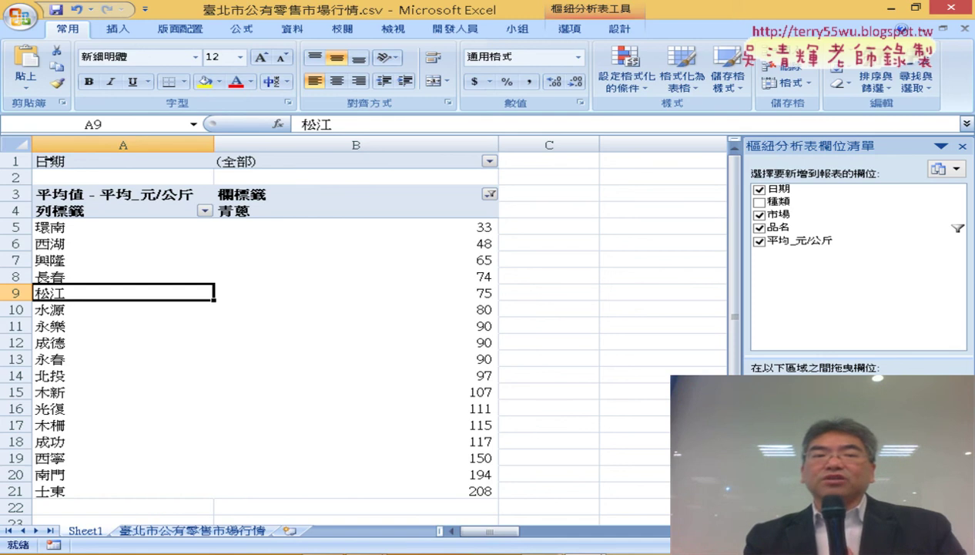
pyautogui.click(31, 163)
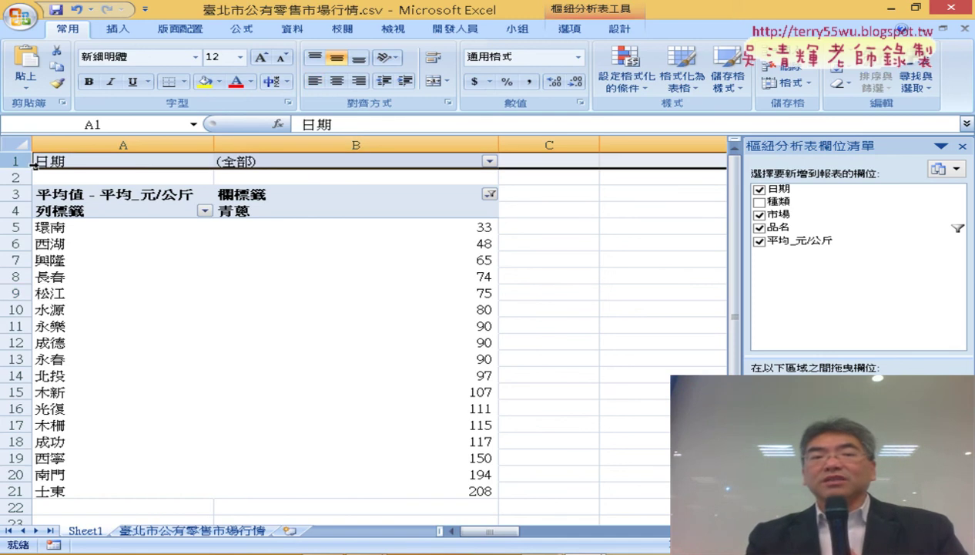
pyautogui.click(105, 164)
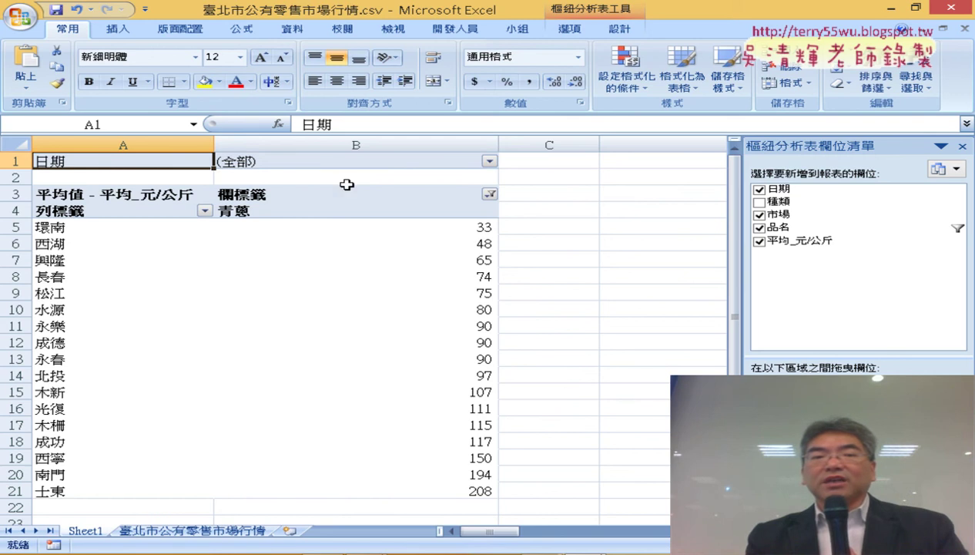
pyautogui.click(489, 163)
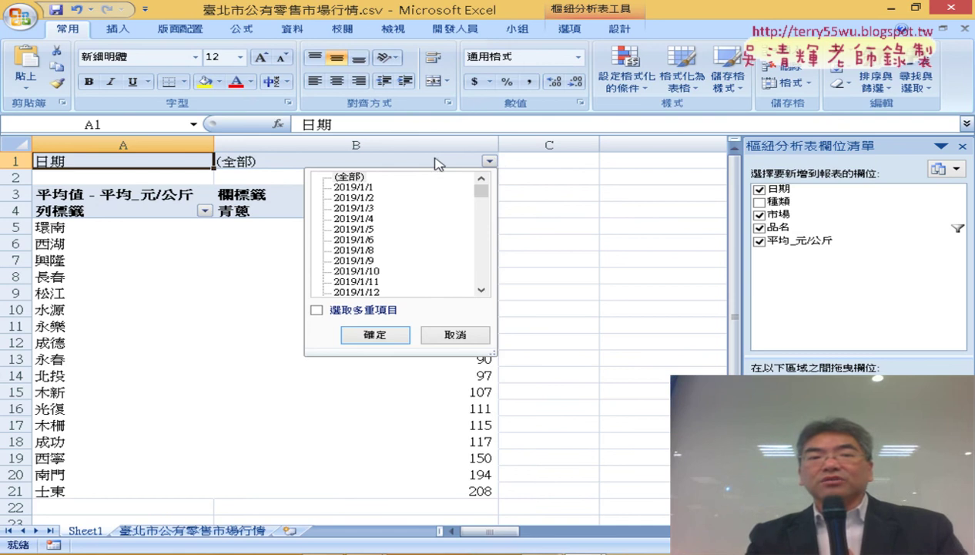
pyautogui.click(354, 187)
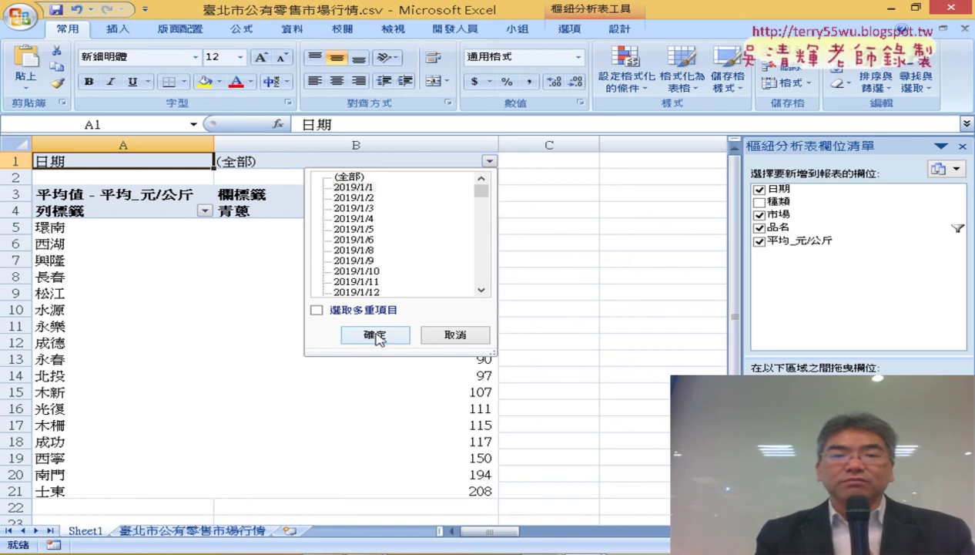
pyautogui.click(376, 336)
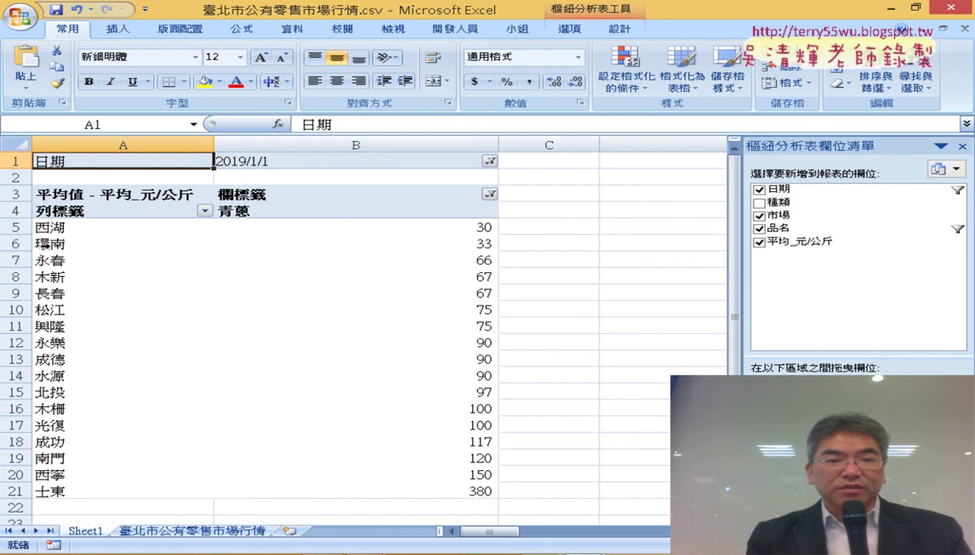
pyautogui.click(355, 165)
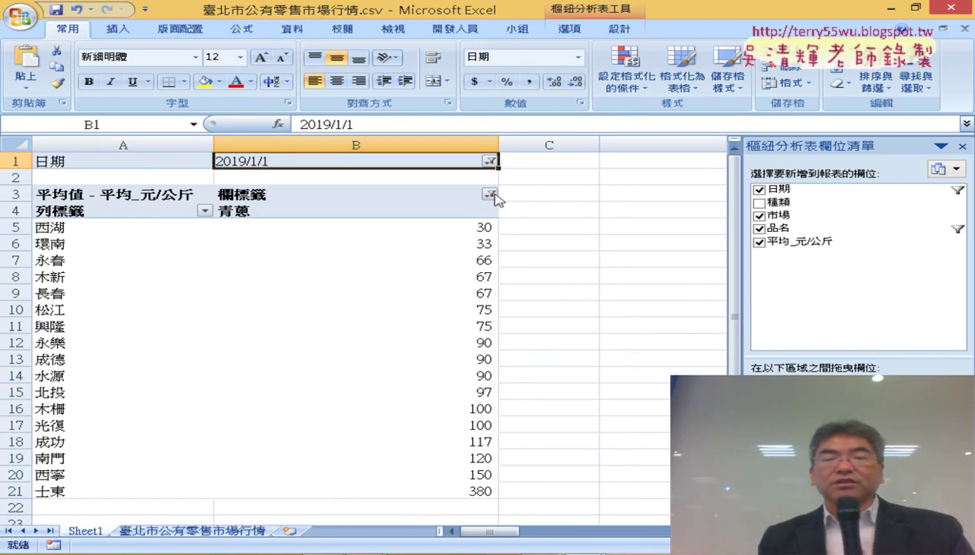
pyautogui.click(493, 227)
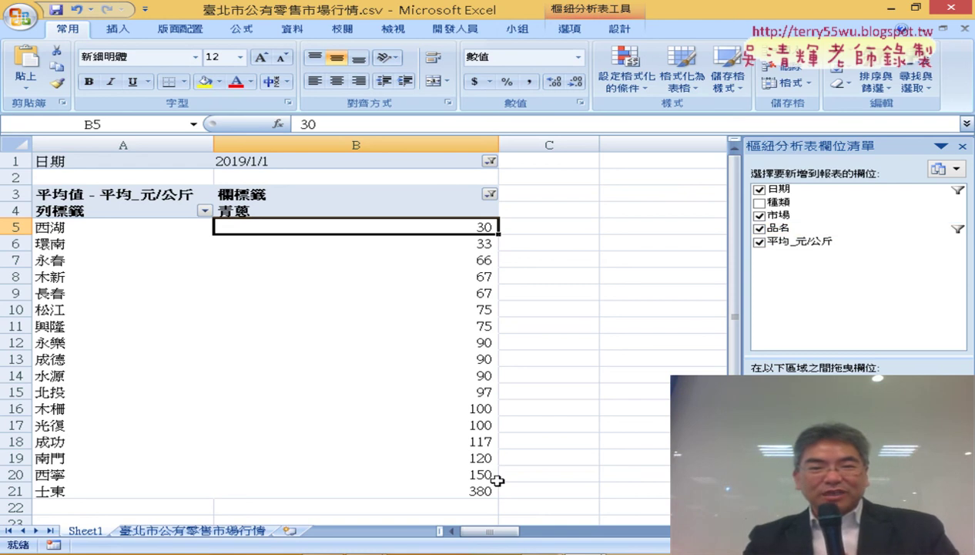
pyautogui.moveTo(477, 490)
pyautogui.mouseDown()
pyautogui.moveTo(491, 272)
pyautogui.moveTo(480, 228)
pyautogui.mouseUp()
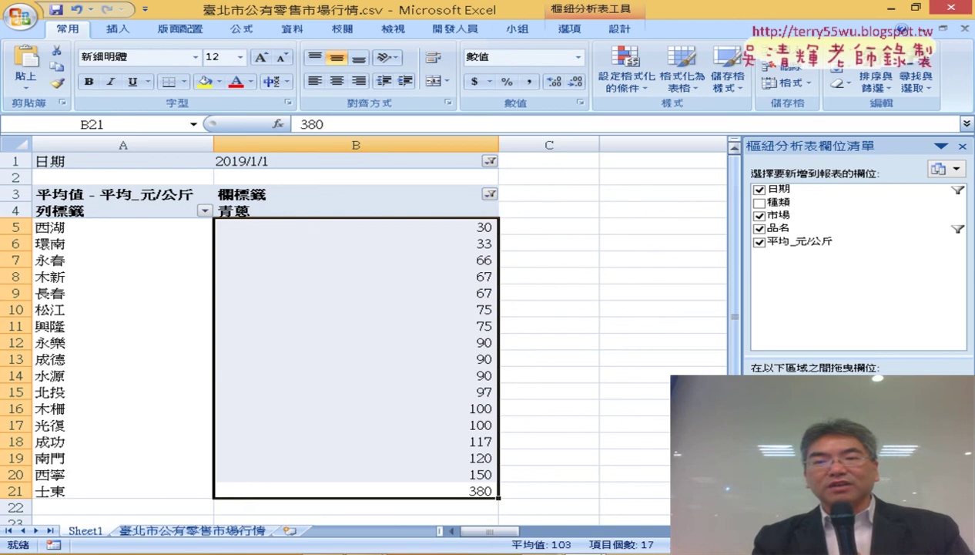
pyautogui.moveTo(791, 197)
pyautogui.mouseDown()
pyautogui.moveTo(782, 373)
pyautogui.moveTo(807, 364)
pyautogui.mouseUp()
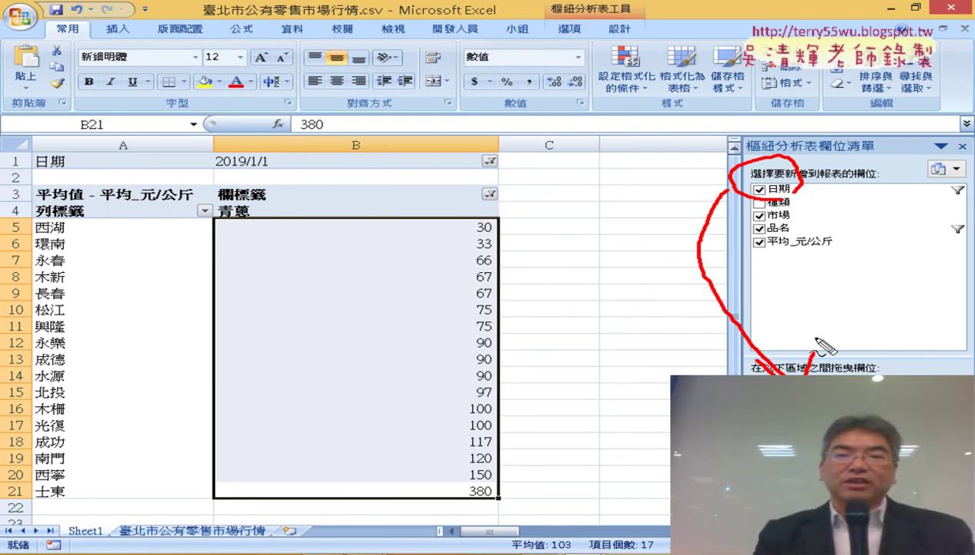
pyautogui.press('Escape')
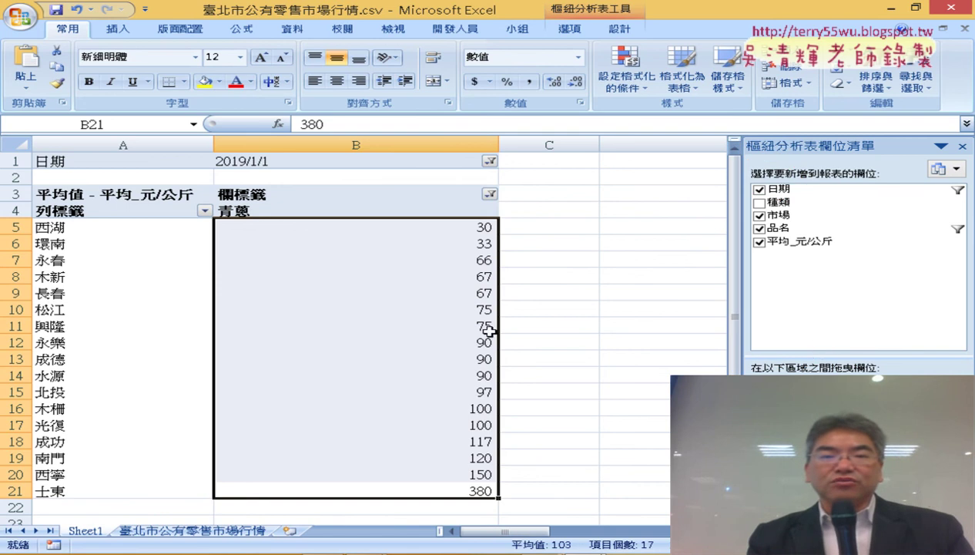
pyautogui.click(512, 340)
pyautogui.click(473, 262)
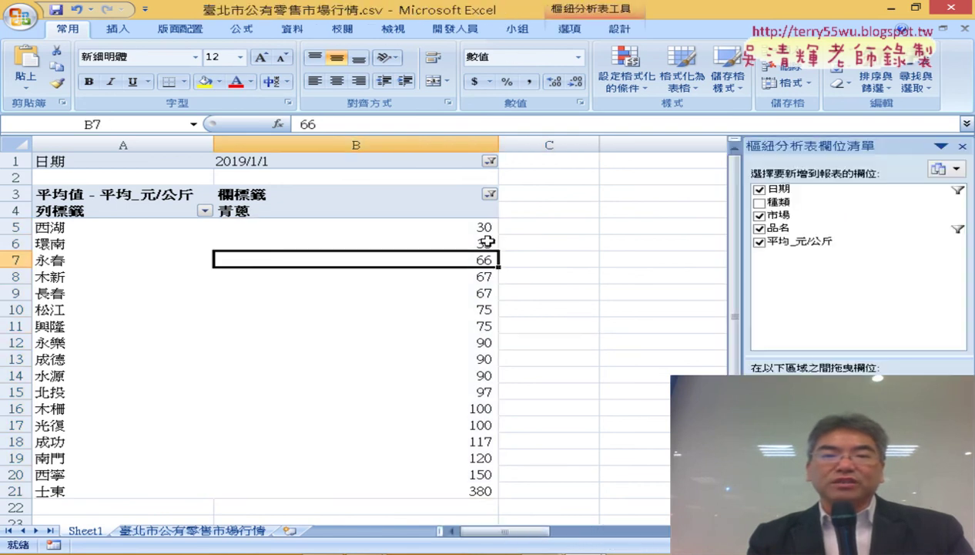
pyautogui.moveTo(499, 145); pyautogui.dragTo(320, 145)
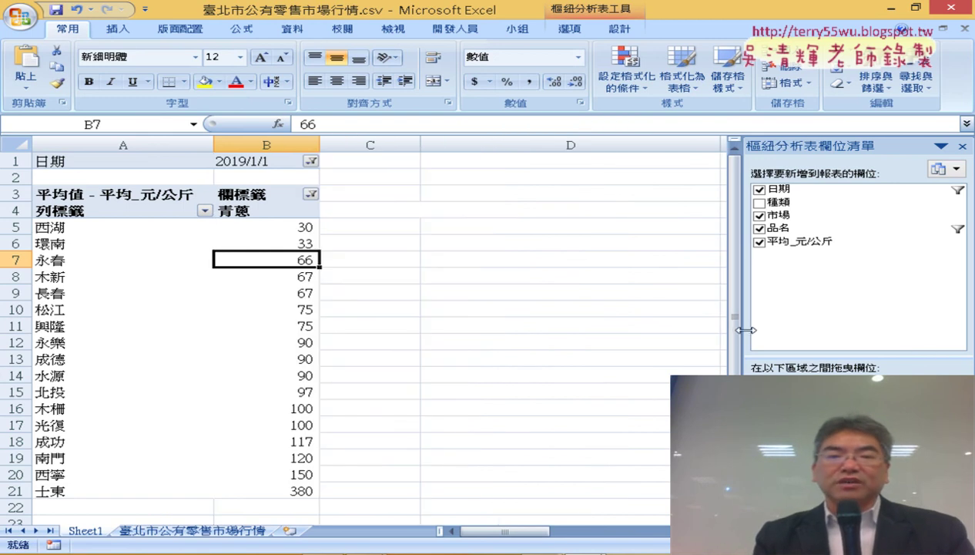
pyautogui.click(158, 343)
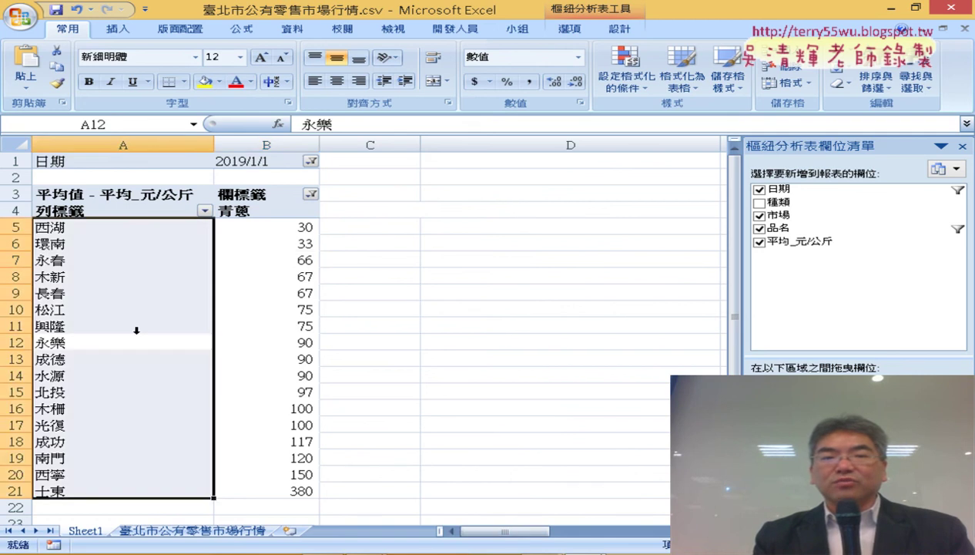
pyautogui.click(240, 259)
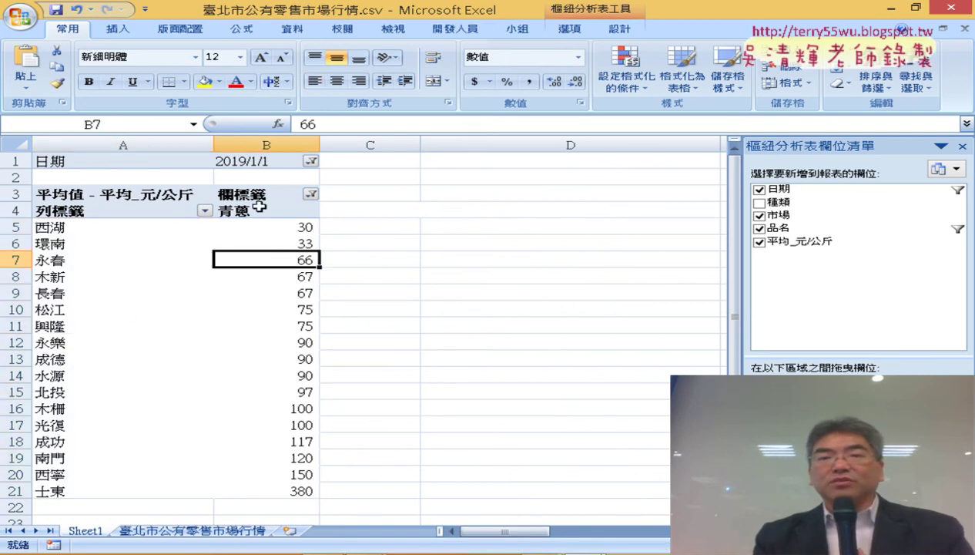
# Insert a clustered column pivot chart of 青蔥 market prices and drag it up-left
pyautogui.click(568, 30)
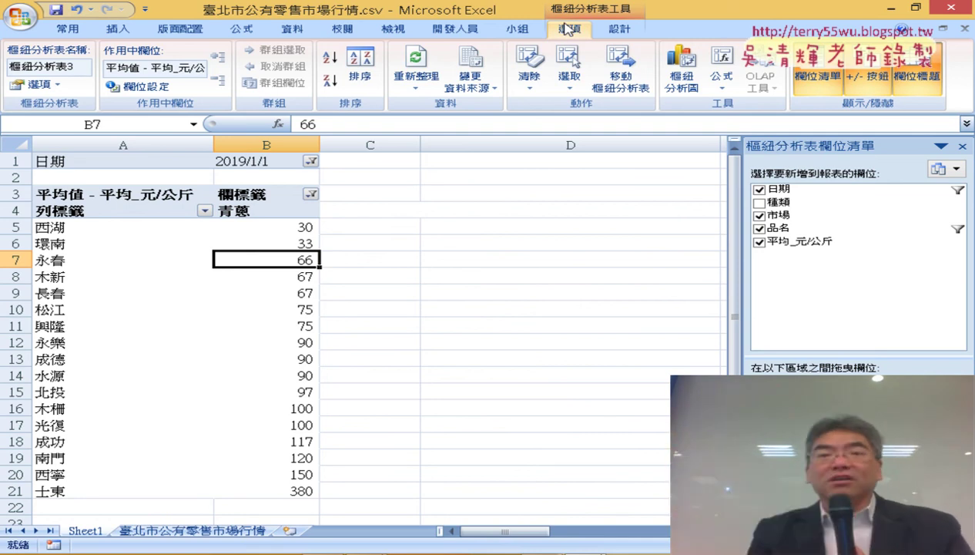
pyautogui.click(679, 69)
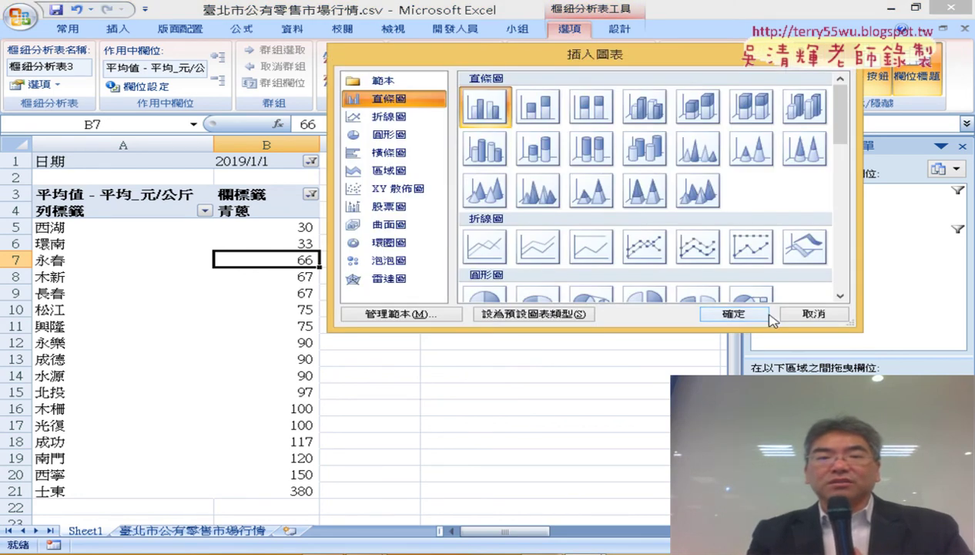
pyautogui.click(745, 321)
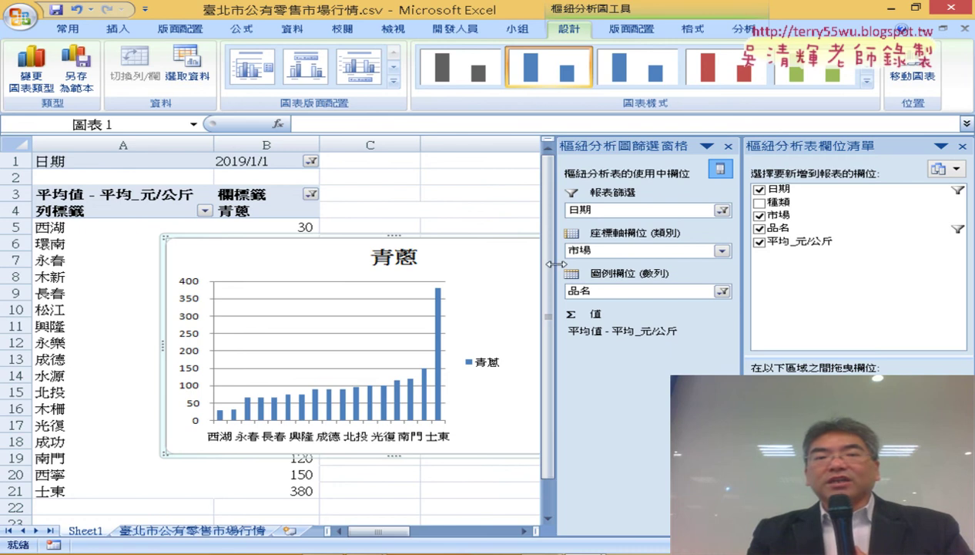
pyautogui.moveTo(454, 236)
pyautogui.mouseDown()
pyautogui.moveTo(324, 189)
pyautogui.moveTo(332, 192)
pyautogui.mouseUp()
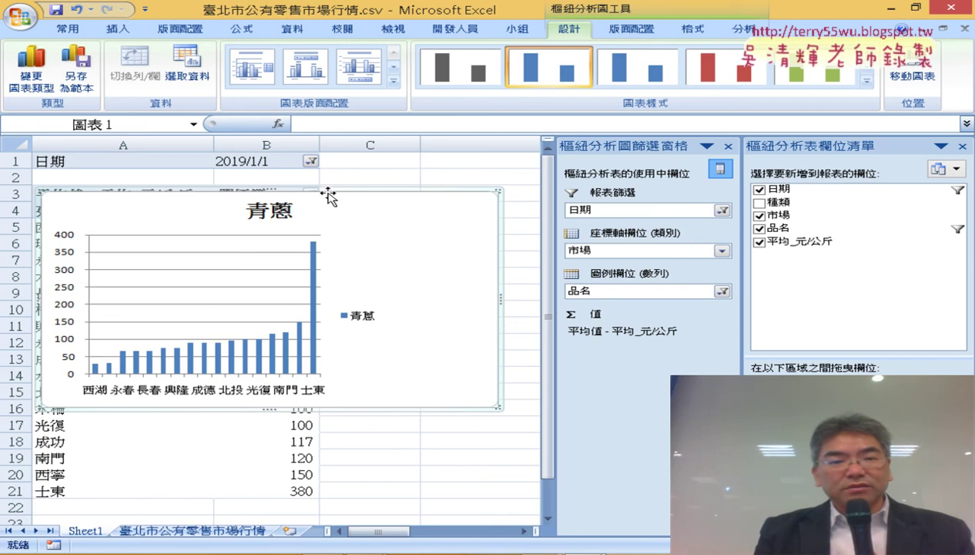
# Use Move Chart to place the 青蔥 pivot chart on a new sheet, Chart1
pyautogui.rightClick(327, 188)
pyautogui.click(408, 269)
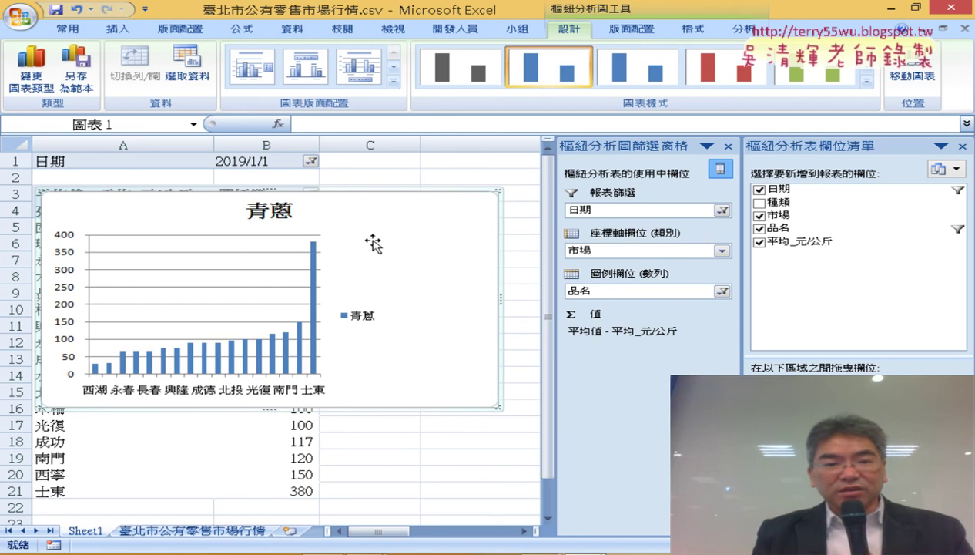
pyautogui.rightClick(351, 209)
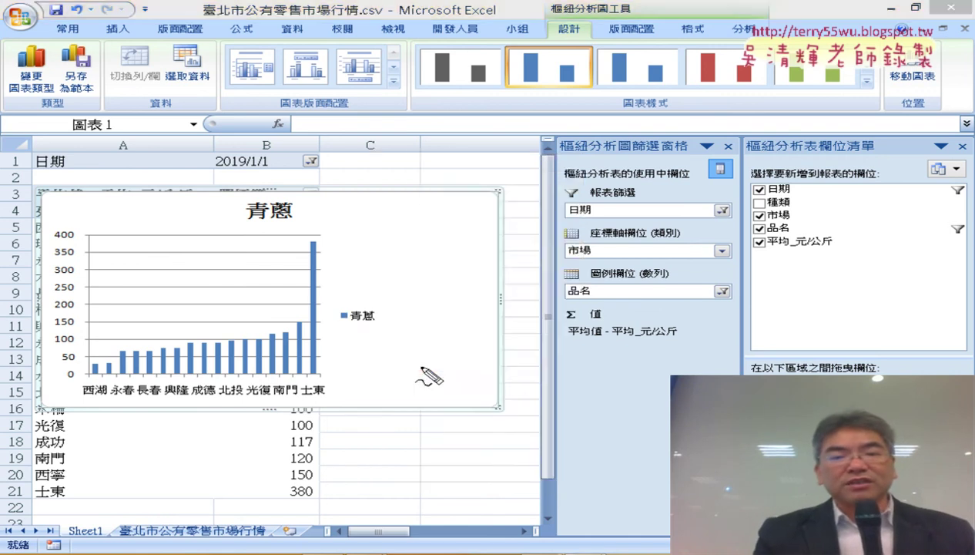
pyautogui.moveTo(416, 383); pyautogui.dragTo(431, 369)
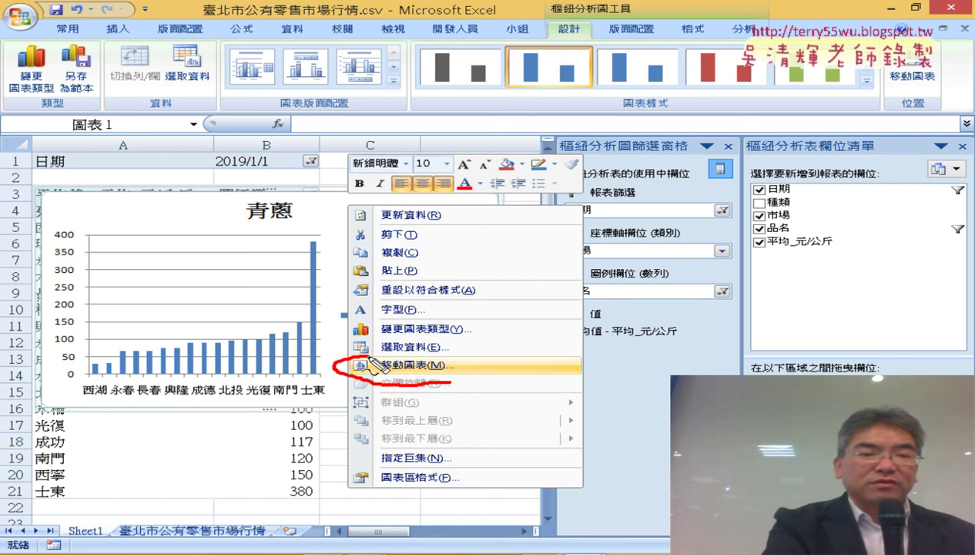
pyautogui.press('Escape')
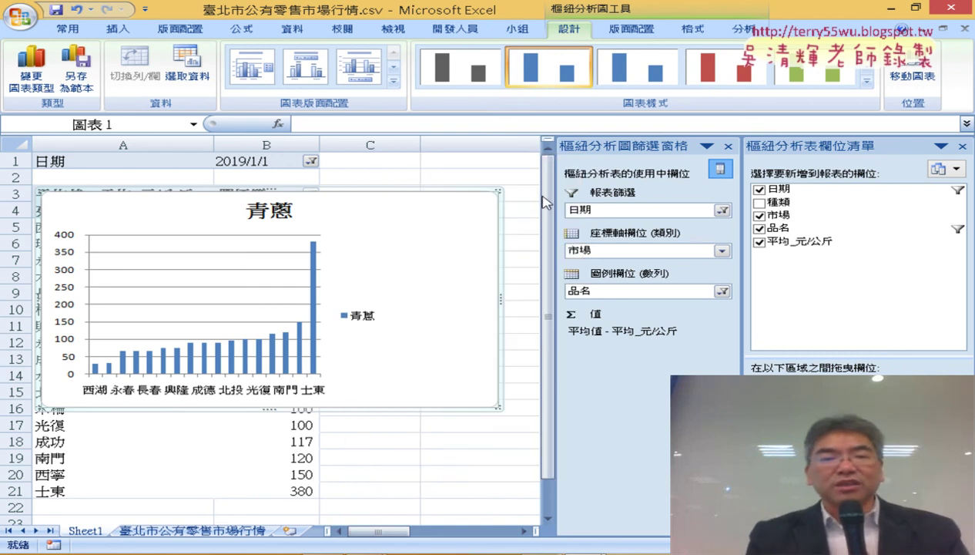
pyautogui.rightClick(453, 233)
pyautogui.click(519, 394)
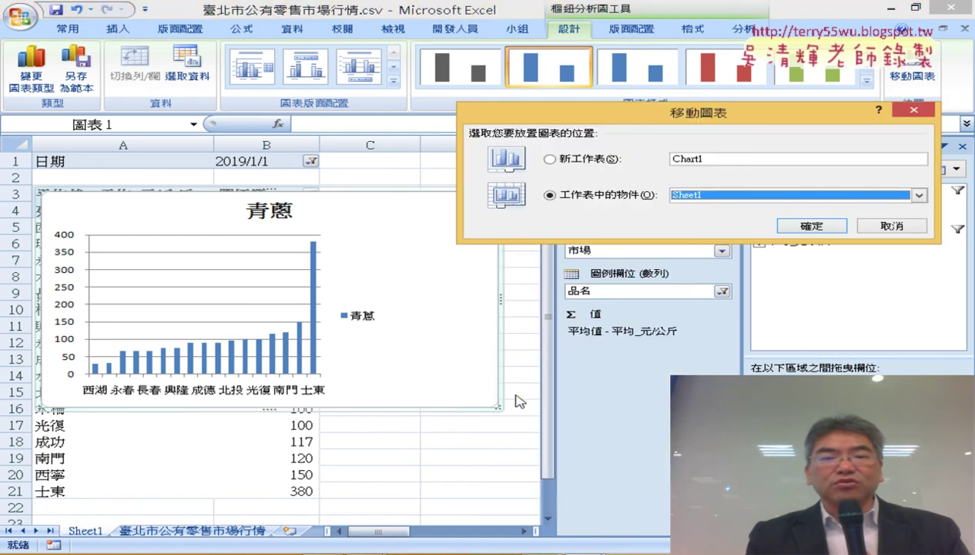
pyautogui.click(549, 160)
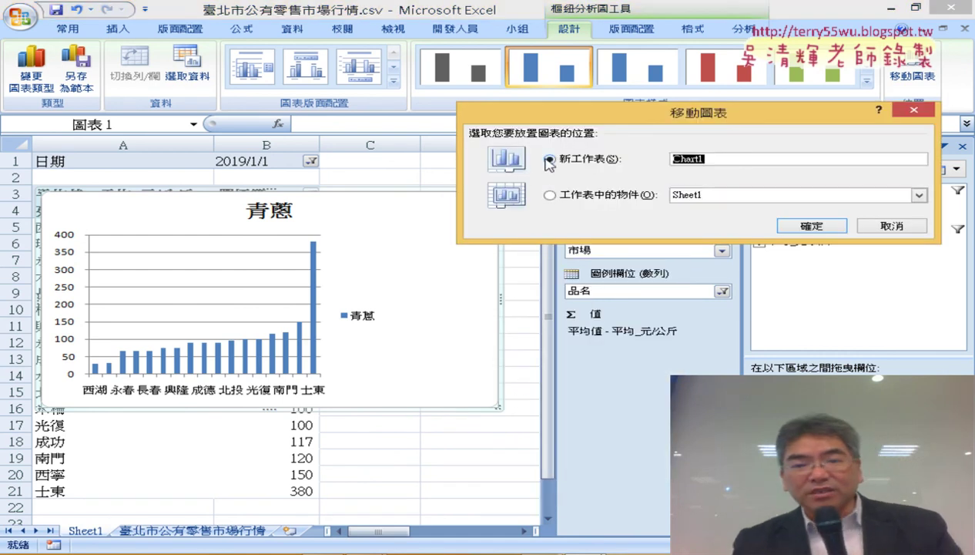
pyautogui.click(551, 196)
pyautogui.click(550, 160)
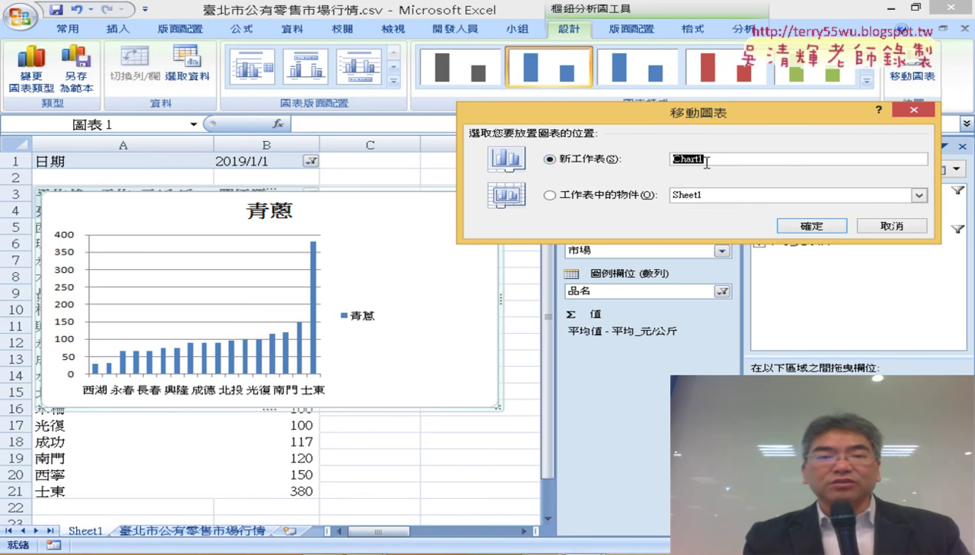
pyautogui.click(824, 229)
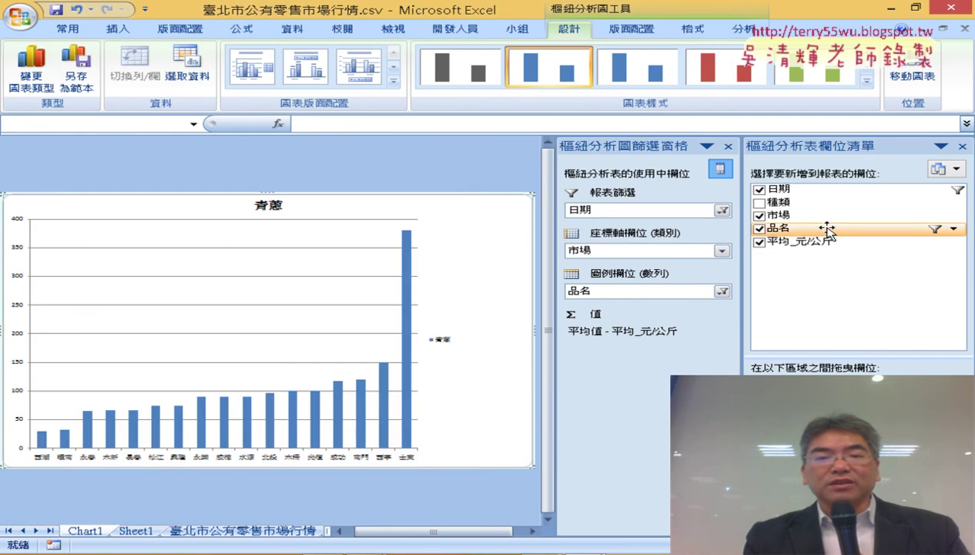
# Close the PivotChart Filter Pane and change the chart title to 2019/1/1青蔥價格
pyautogui.click(728, 145)
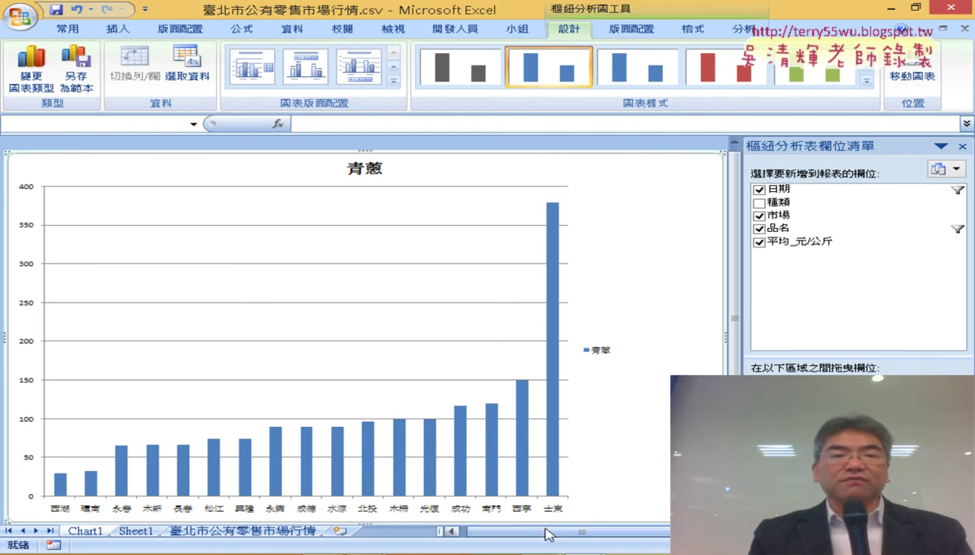
pyautogui.click(365, 165)
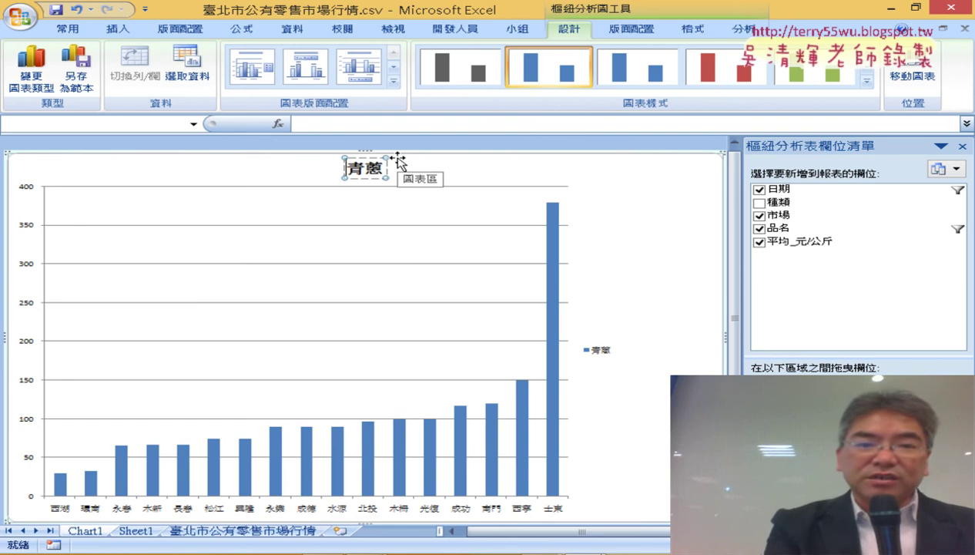
pyautogui.click(399, 162)
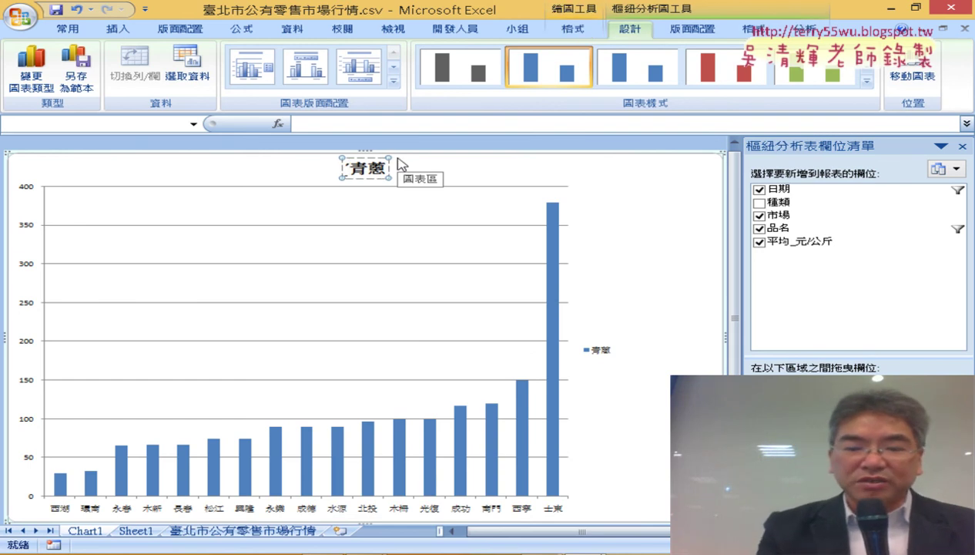
pyautogui.click(398, 161)
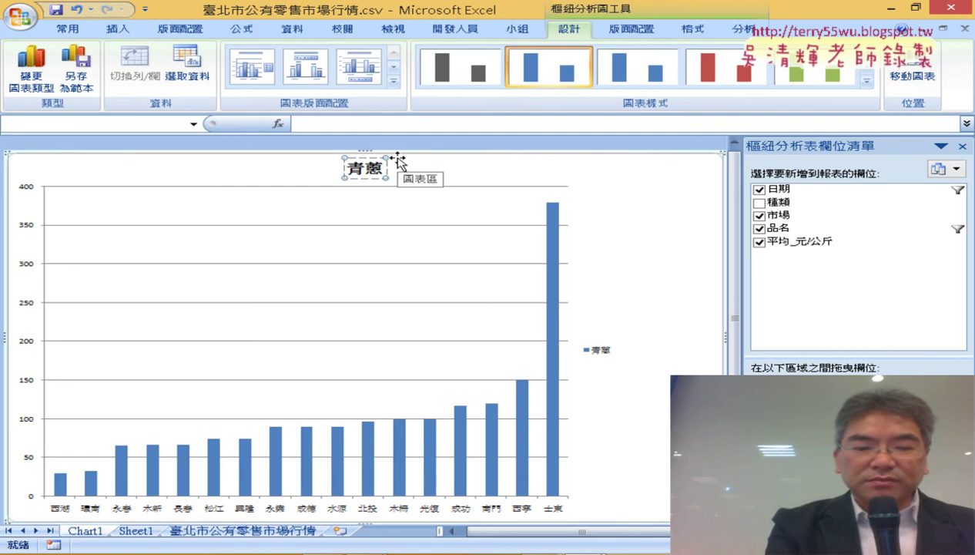
pyautogui.write('2019')
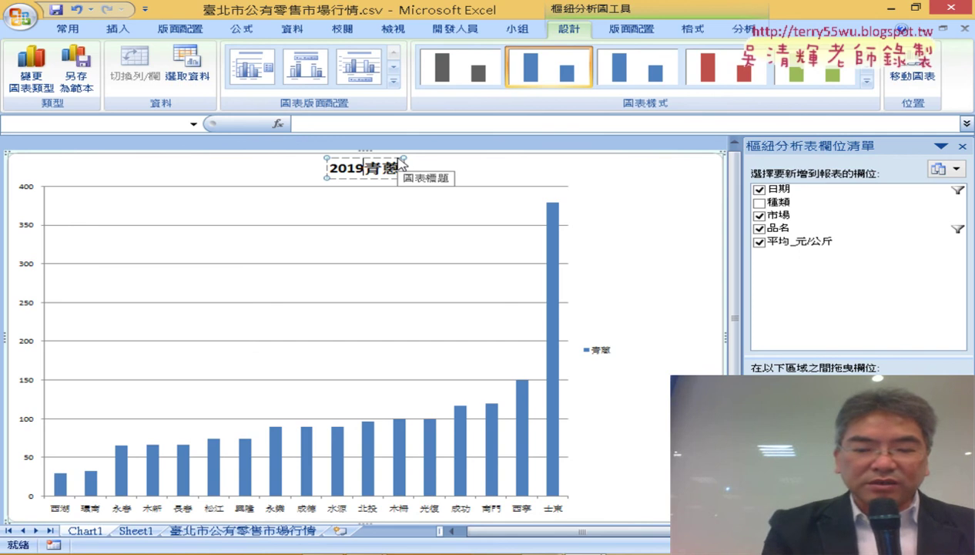
pyautogui.write('/1/')
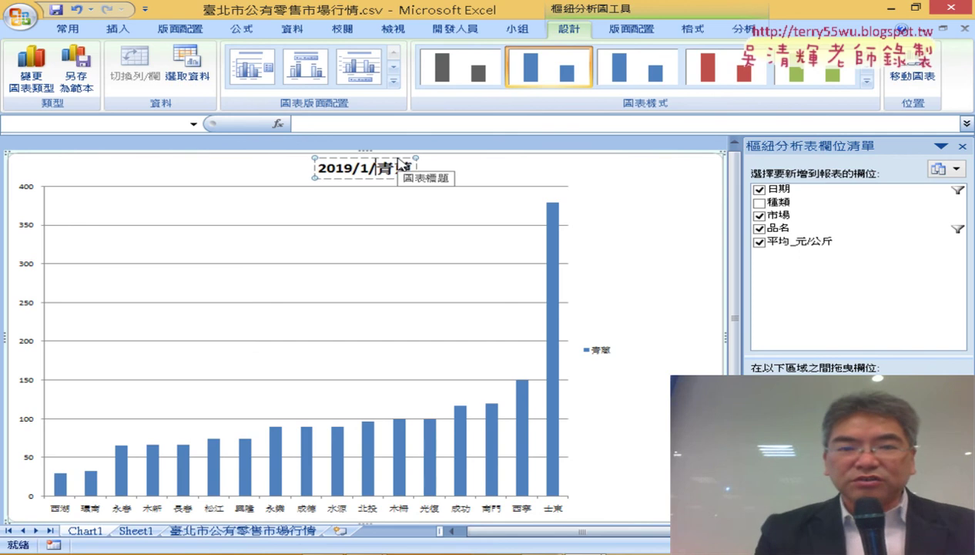
pyautogui.write('1')
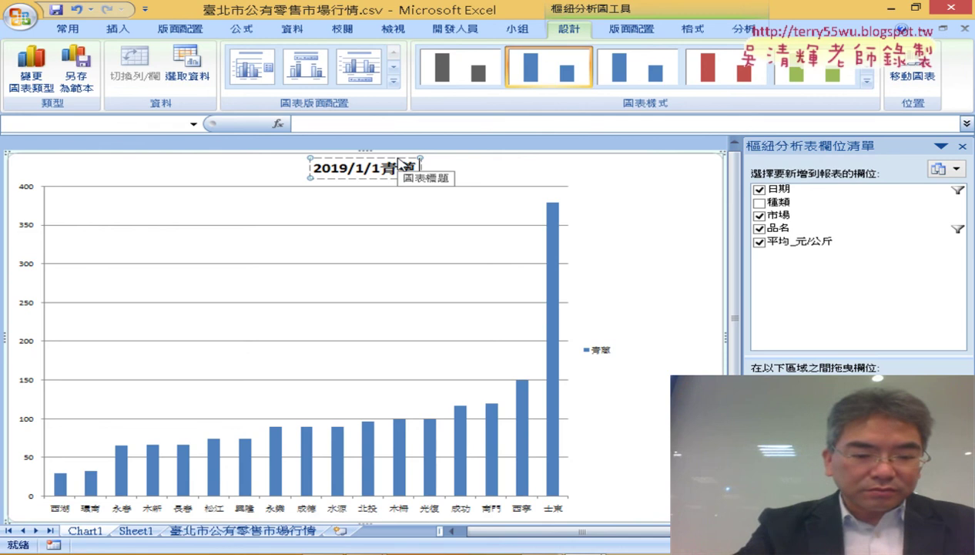
pyautogui.write(' -Y4e')
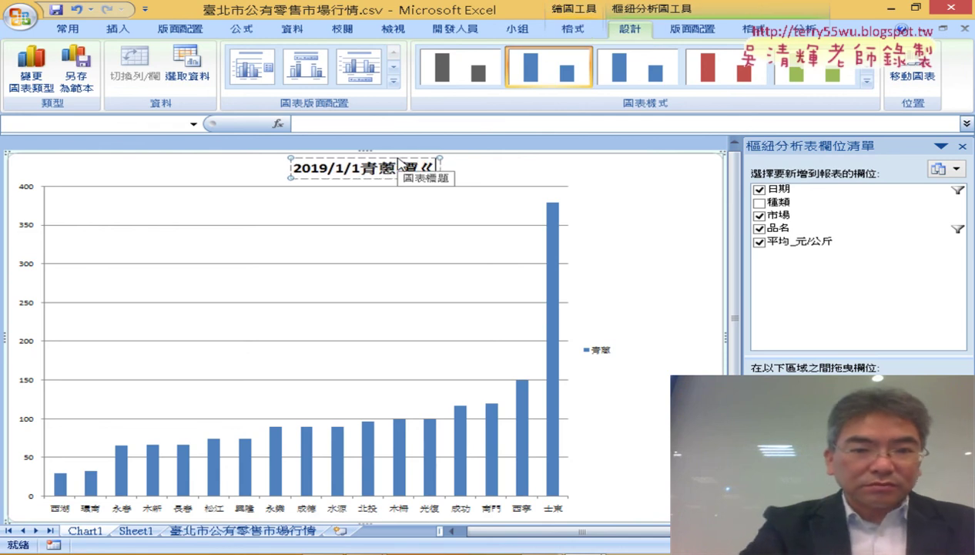
pyautogui.write('k6')
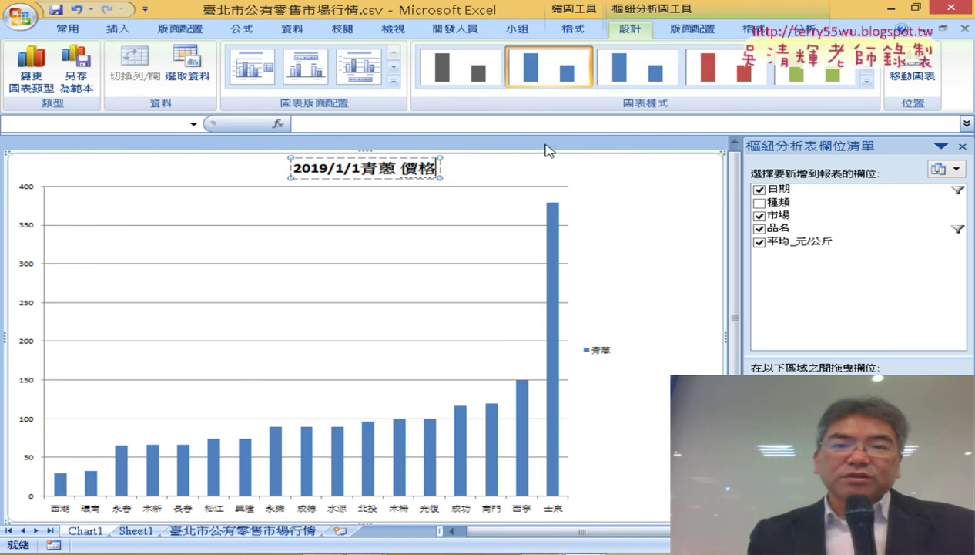
pyautogui.press('Escape')
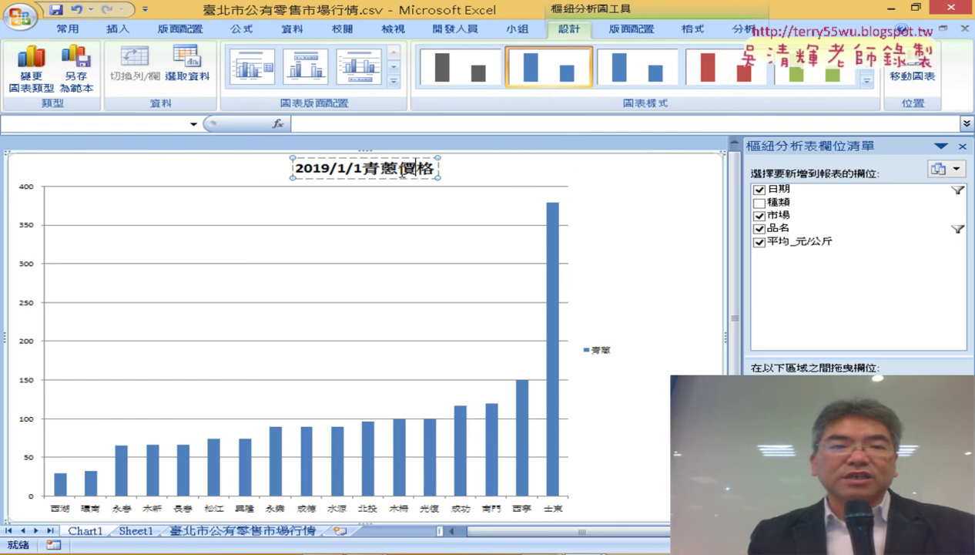
pyautogui.click(475, 164)
pyautogui.click(362, 168)
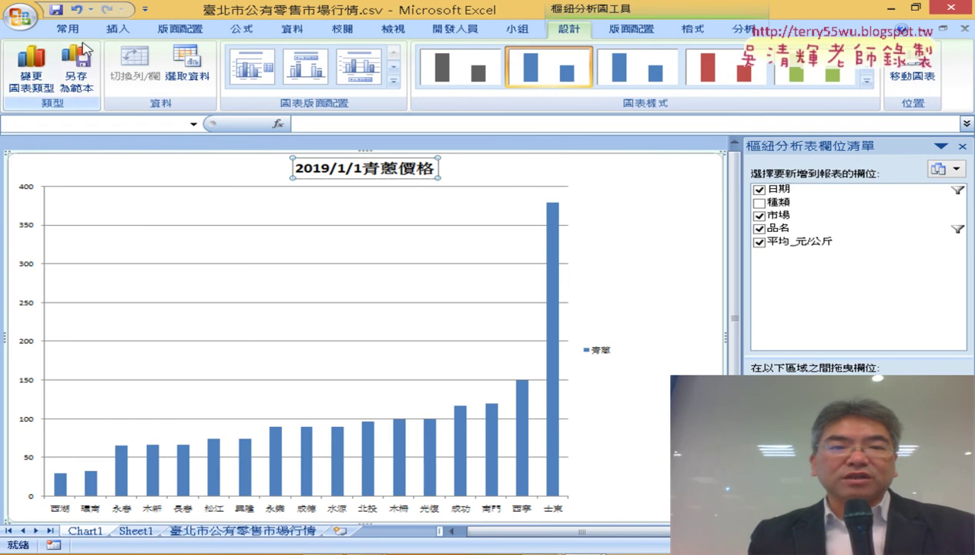
# Make the chart title red and increase its font size two steps
pyautogui.click(67, 29)
pyautogui.click(236, 83)
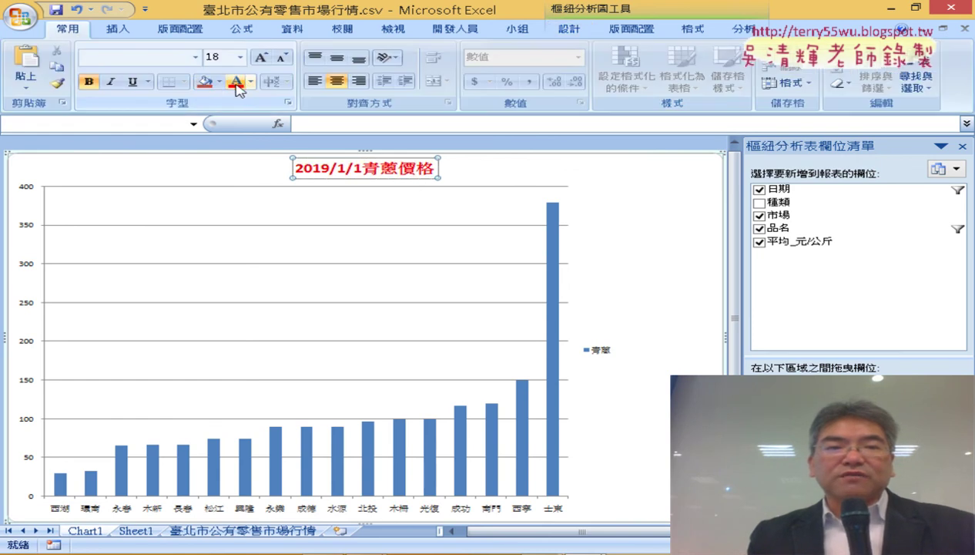
pyautogui.click(261, 57)
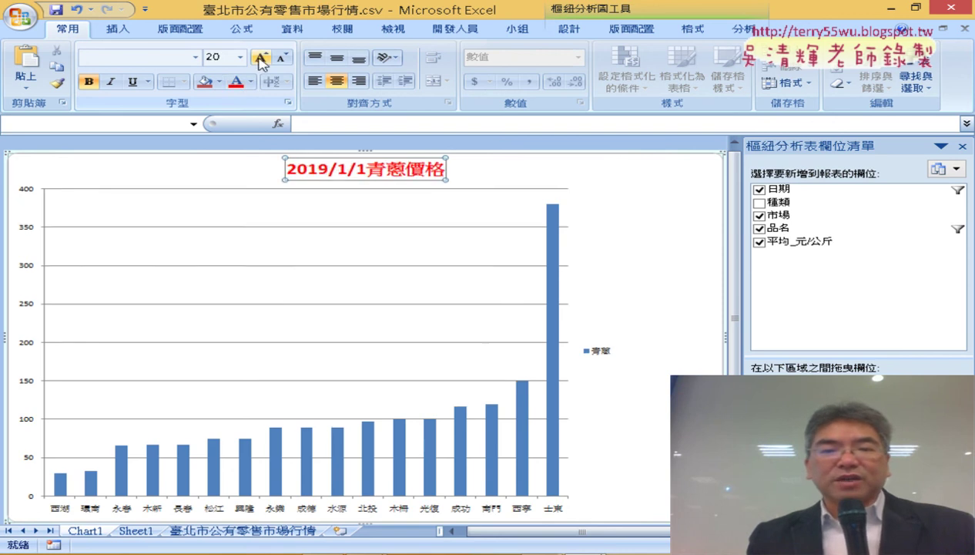
pyautogui.click(261, 58)
# Delete the 青蔥 legend and stretch the plot area across the full chart width
pyautogui.click(570, 359)
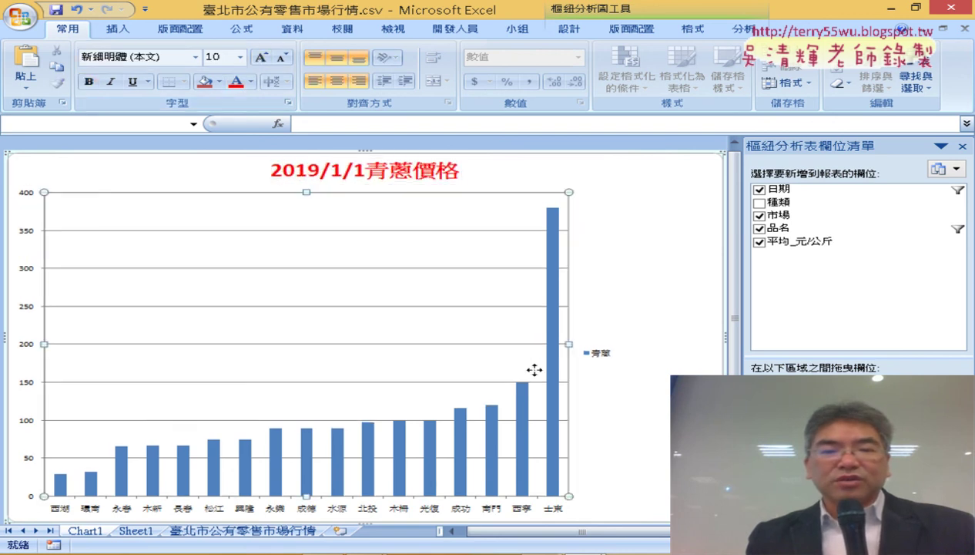
pyautogui.moveTo(568, 343); pyautogui.dragTo(621, 344)
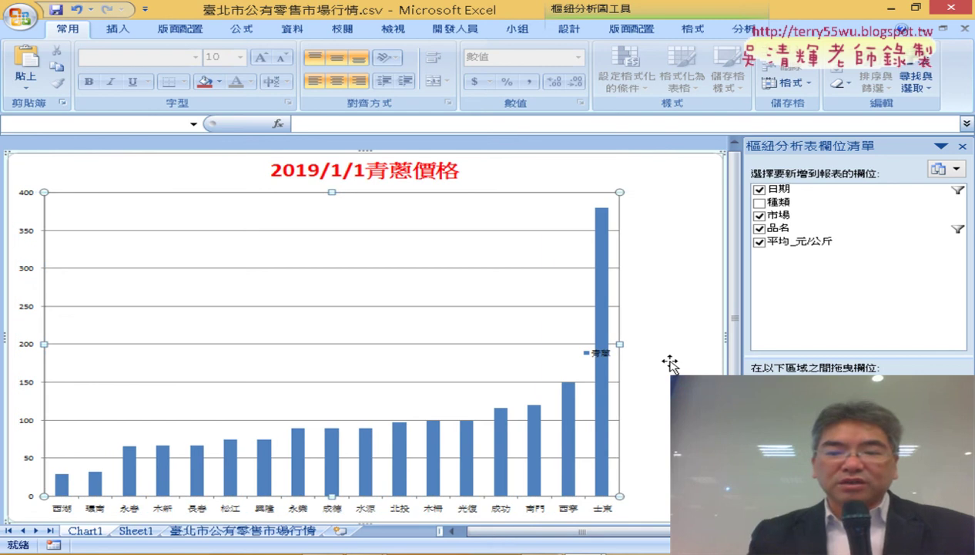
pyautogui.click(596, 354)
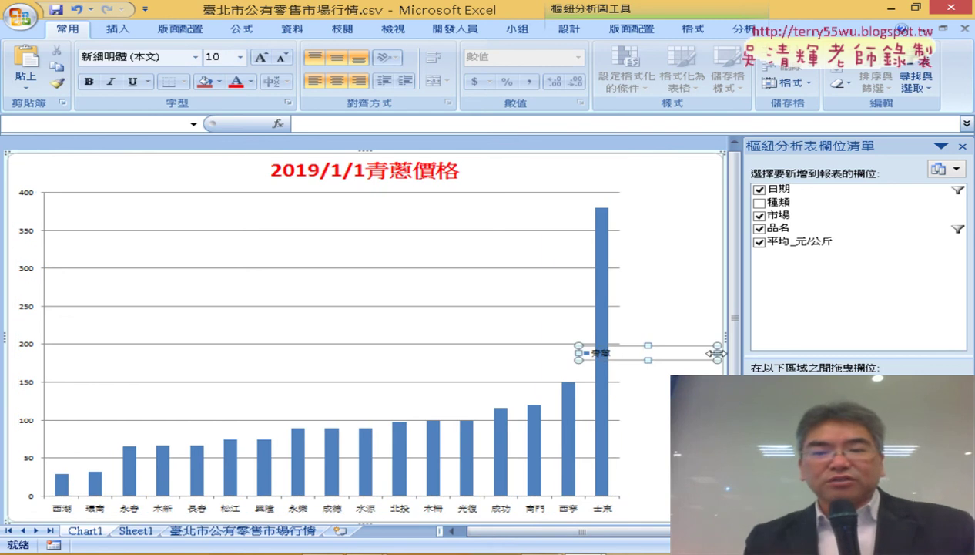
pyautogui.press('Delete')
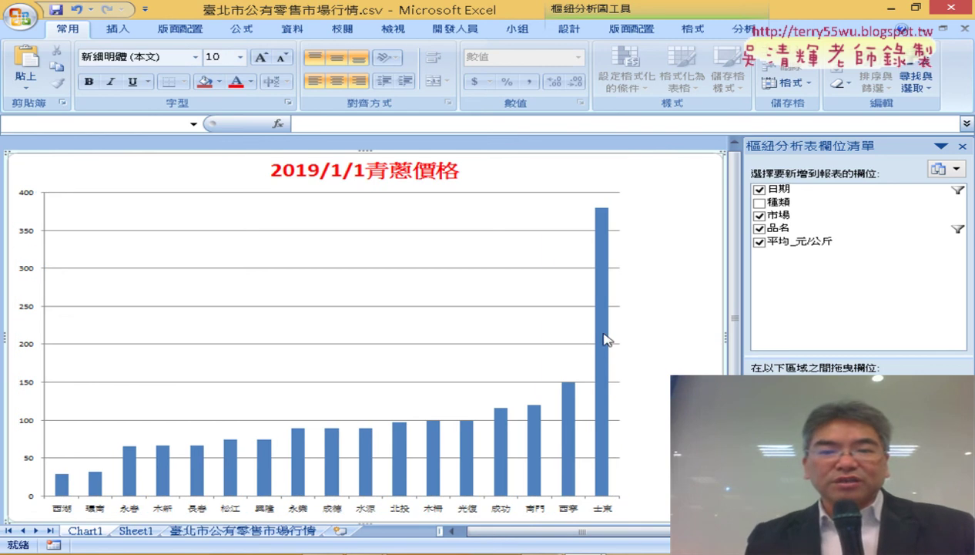
pyautogui.click(551, 311)
pyautogui.moveTo(620, 344); pyautogui.dragTo(712, 348)
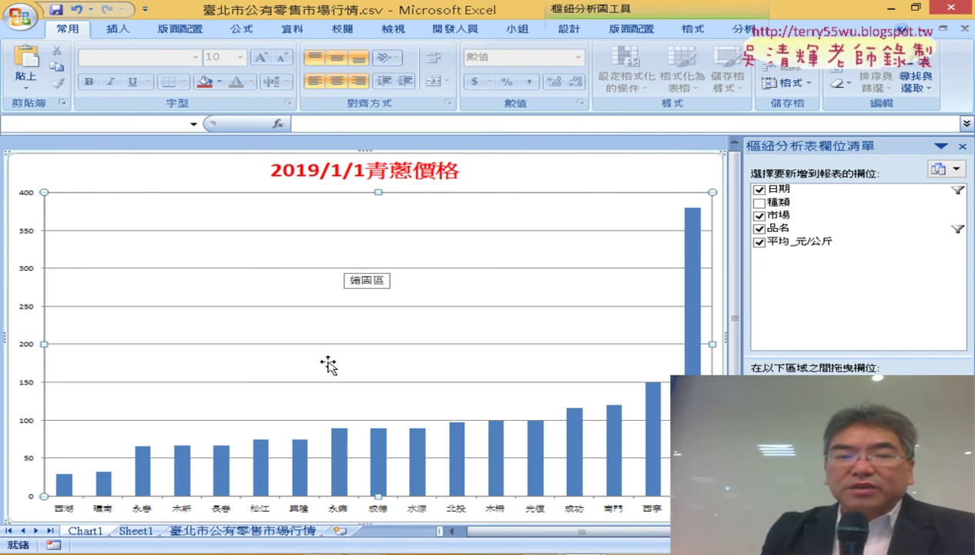
# Switch to Sheet1 and check the pivot's 品名 filter list, closing it without changes
pyautogui.click(251, 531)
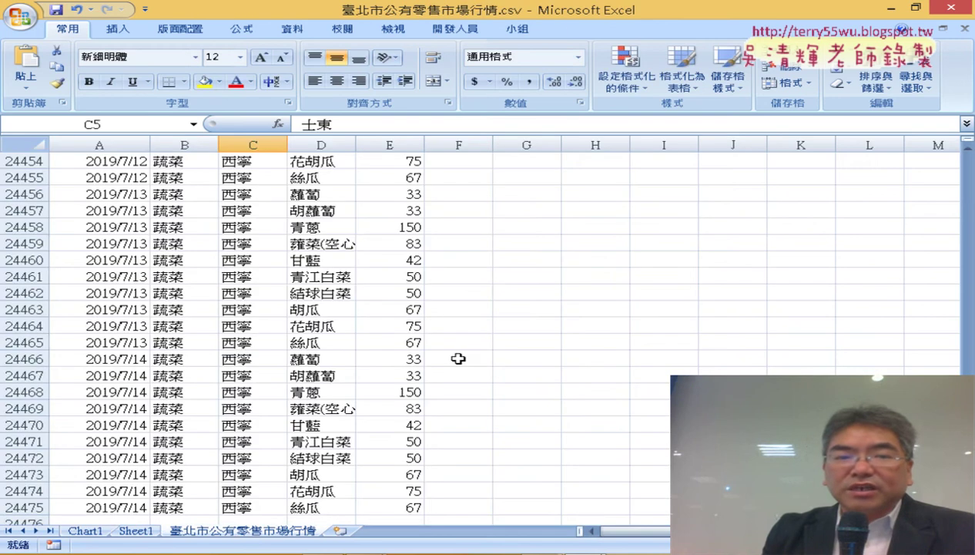
pyautogui.click(135, 531)
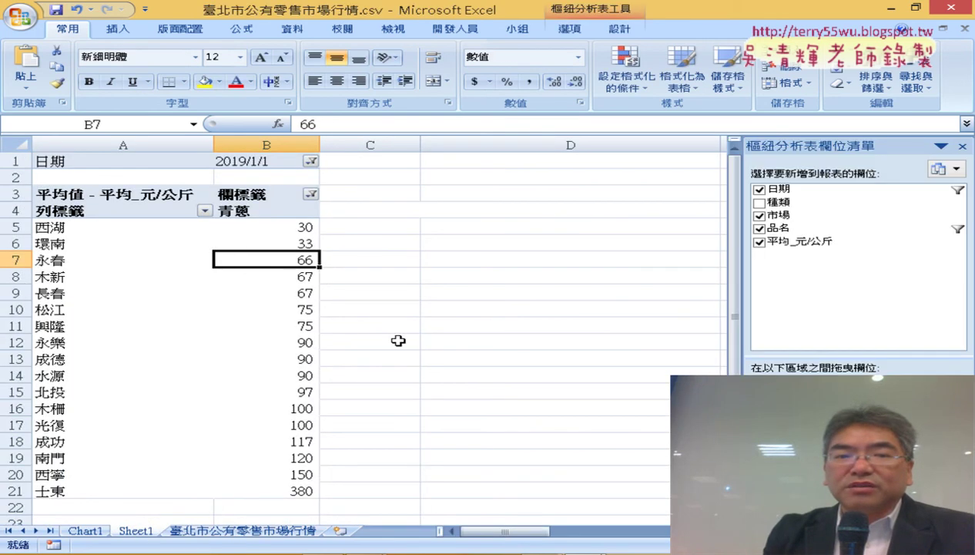
pyautogui.click(310, 195)
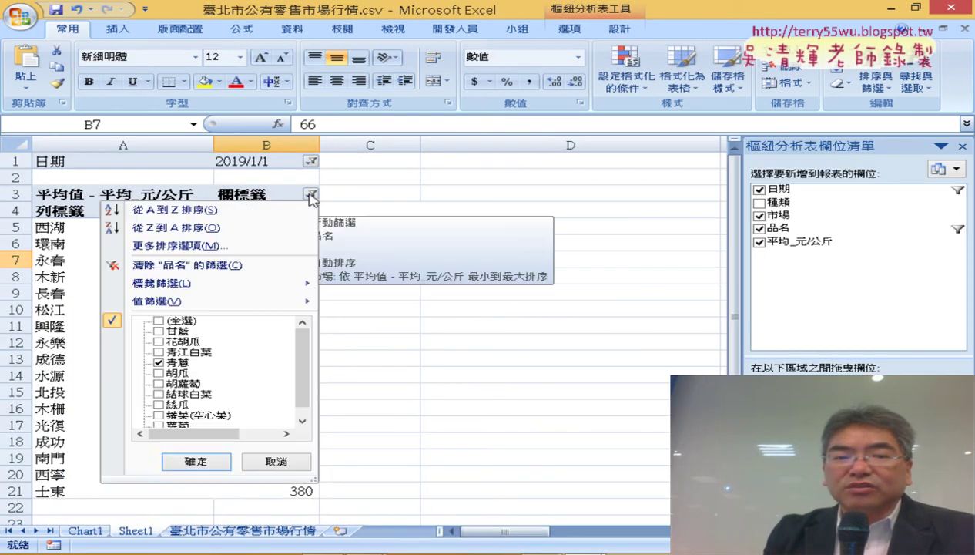
pyautogui.moveTo(308, 354)
pyautogui.mouseDown()
pyautogui.moveTo(305, 392)
pyautogui.moveTo(300, 329)
pyautogui.mouseUp()
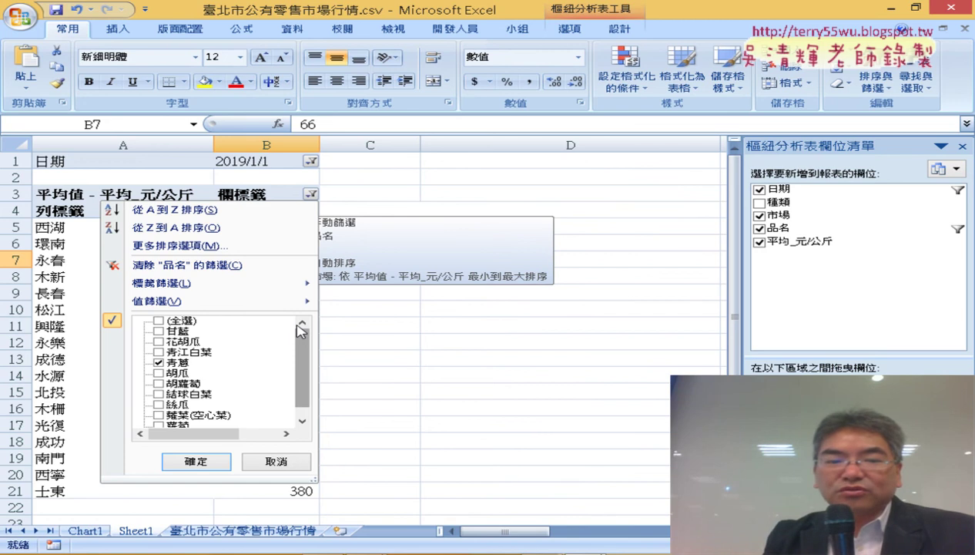
pyautogui.click(87, 537)
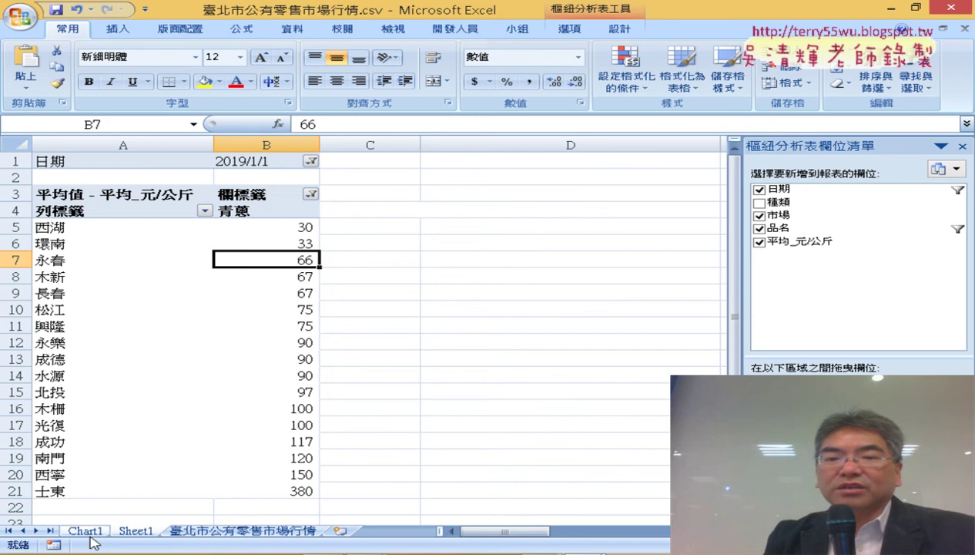
# On Chart1, open 變更圖表類型 from the plot area and preview the stacked column subtype
pyautogui.click(84, 530)
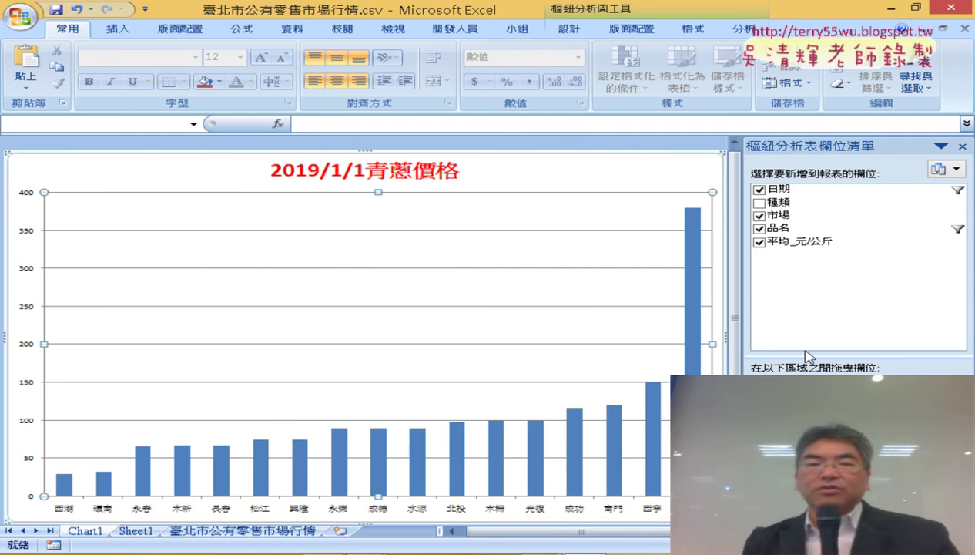
pyautogui.rightClick(422, 219)
pyautogui.click(471, 262)
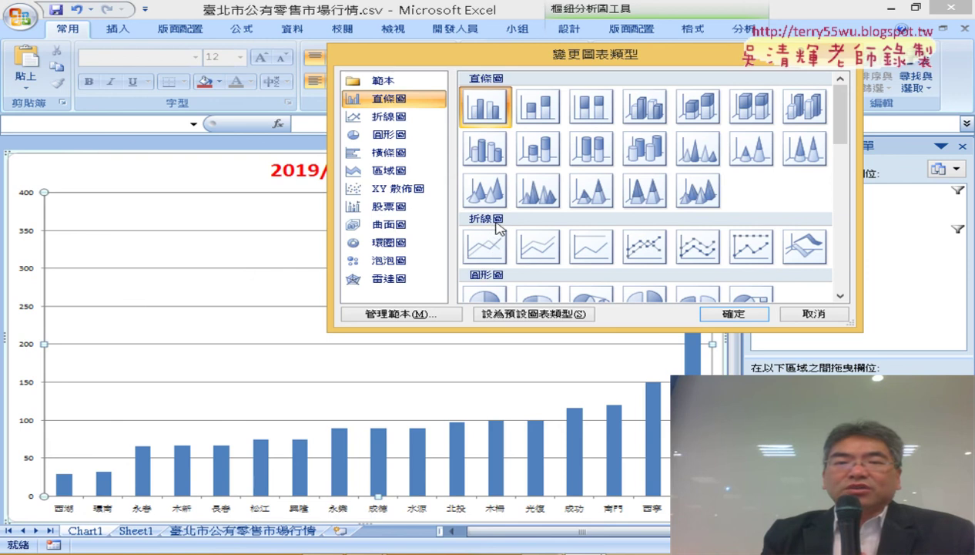
pyautogui.scroll(-5, 491, 220)
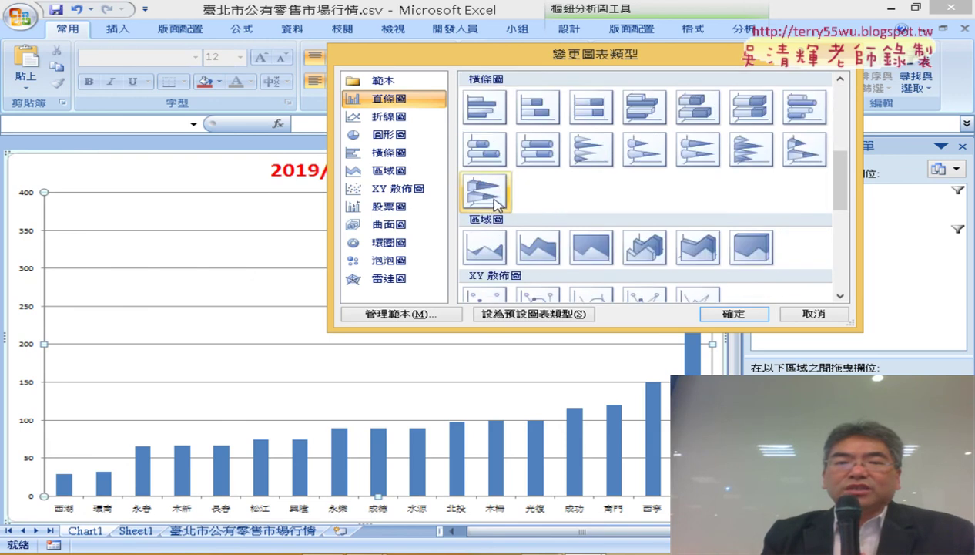
pyautogui.scroll(-5, 497, 202)
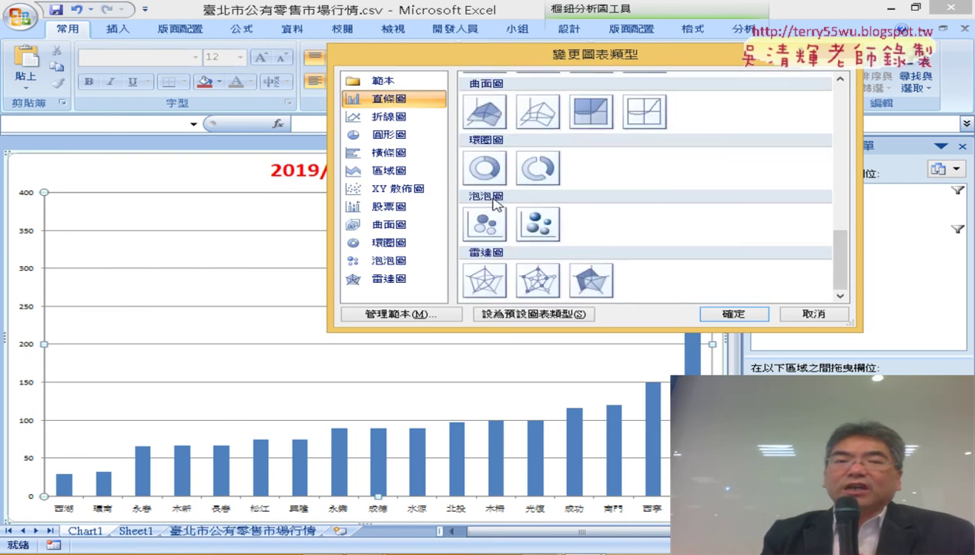
pyautogui.scroll(5, 689, 180)
pyautogui.scroll(5, 690, 181)
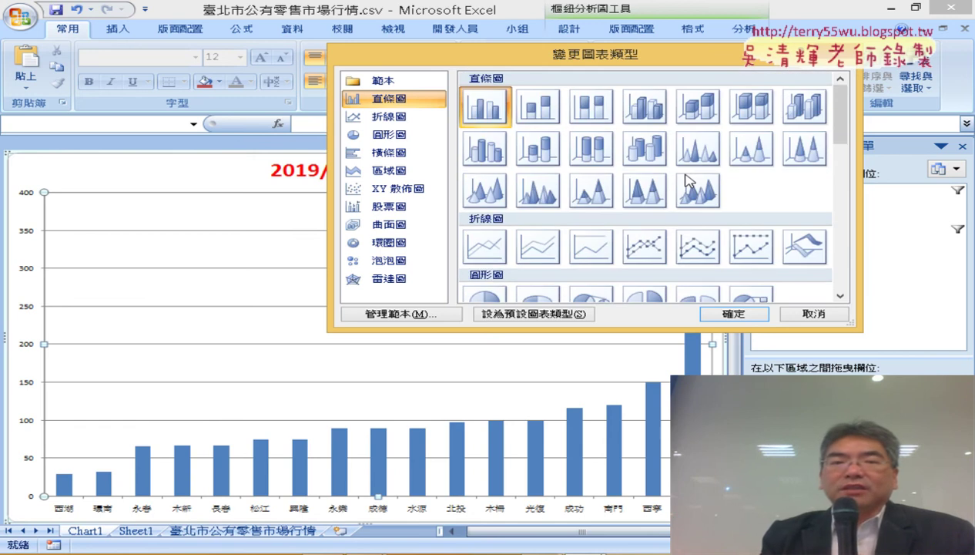
pyautogui.click(537, 108)
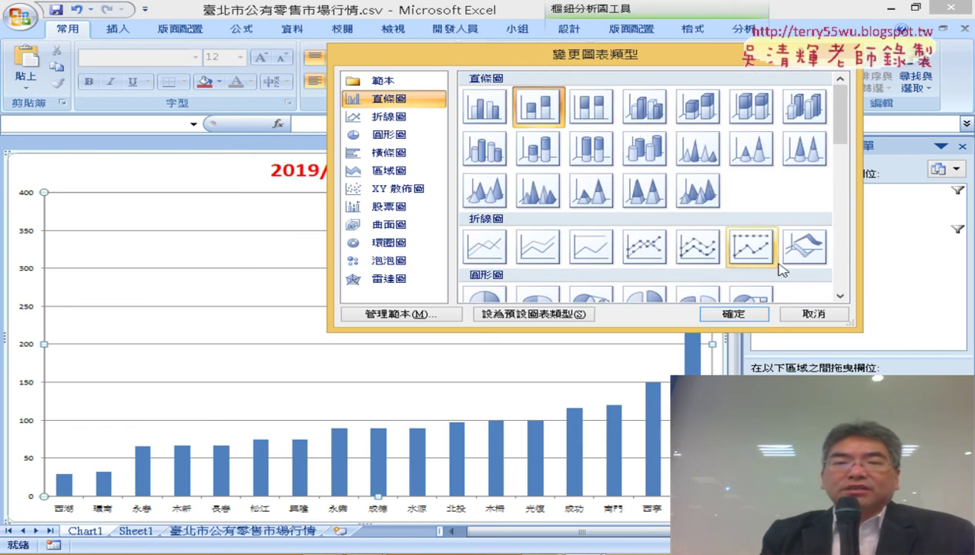
# Cancel the chart type change, scroll to the top of 臺北市公有零售市場行情, then switch to File Explorer
pyautogui.click(815, 314)
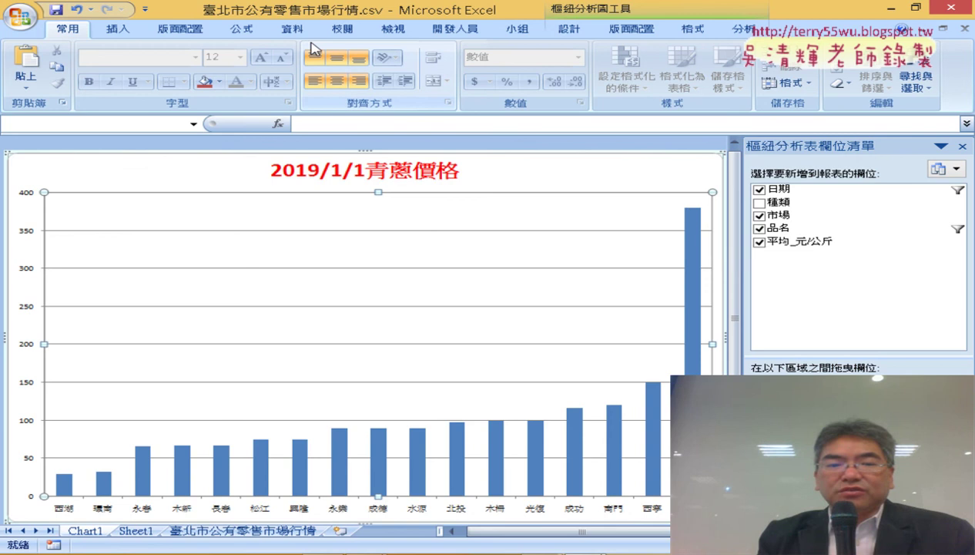
pyautogui.click(245, 532)
pyautogui.scroll(3, 354, 283)
pyautogui.scroll(4, 356, 282)
pyautogui.scroll(3, 359, 279)
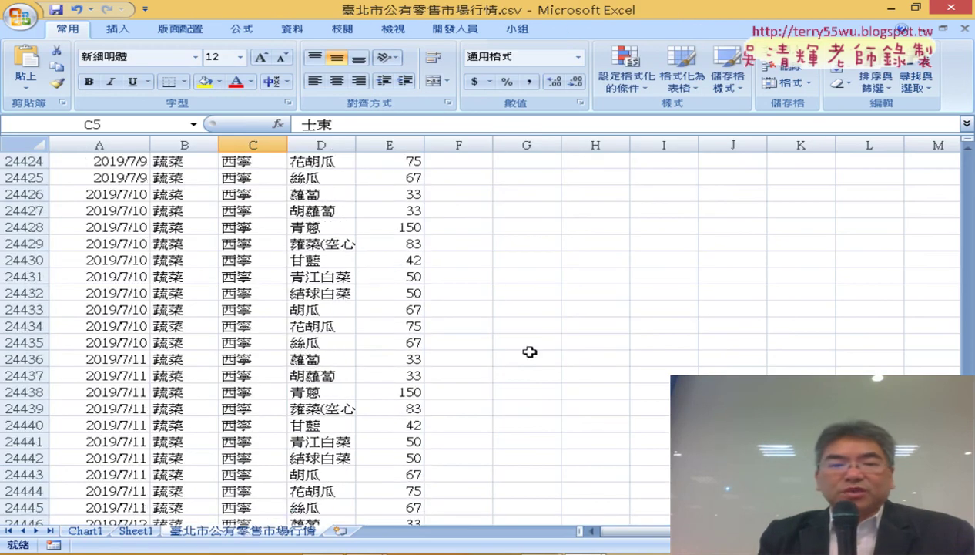
pyautogui.scroll(-10, 335, 339)
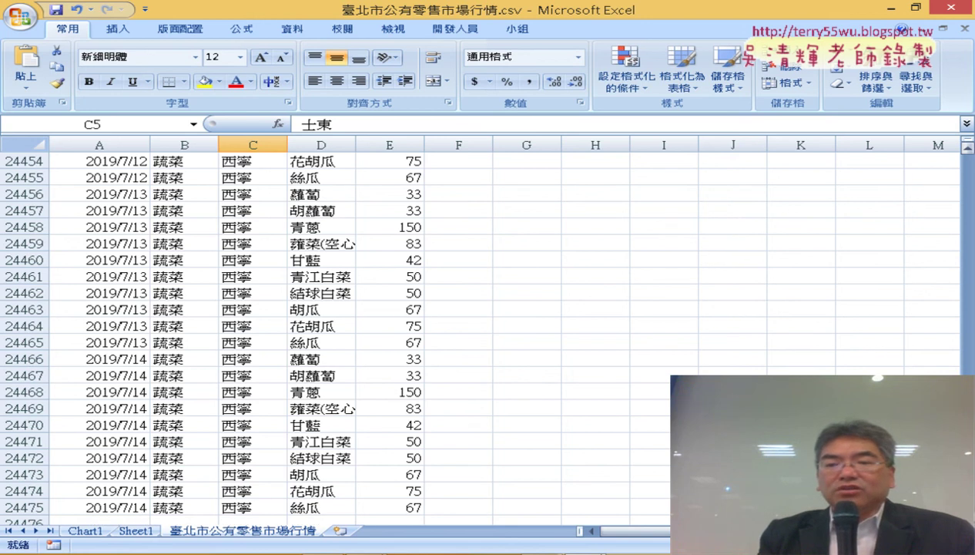
pyautogui.moveTo(968, 493); pyautogui.dragTo(968, 158)
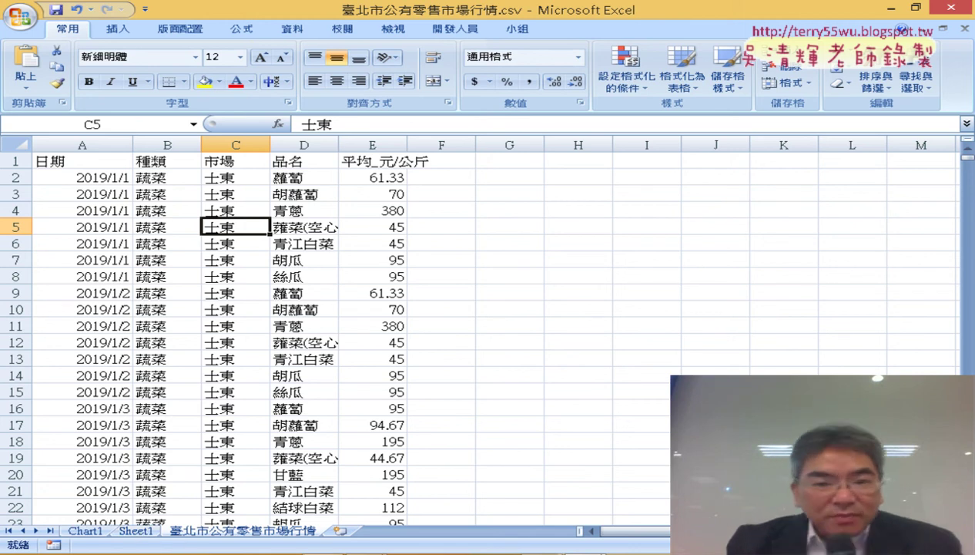
pyautogui.hotkey('alt', 'Tab')
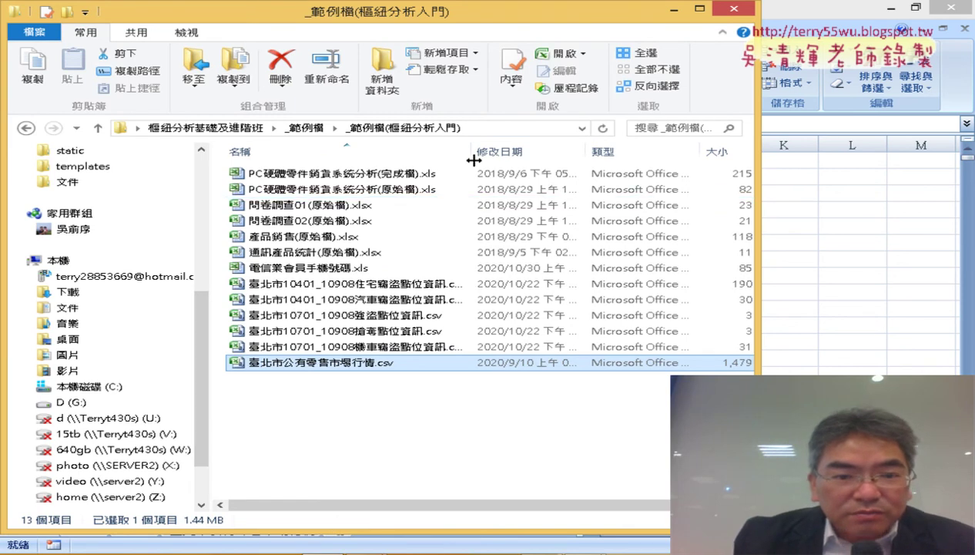
# Adjust the Name column width and select 臺北市10401_10908住宅竊盜點位資訊.csv
pyautogui.moveTo(472, 155); pyautogui.dragTo(595, 163)
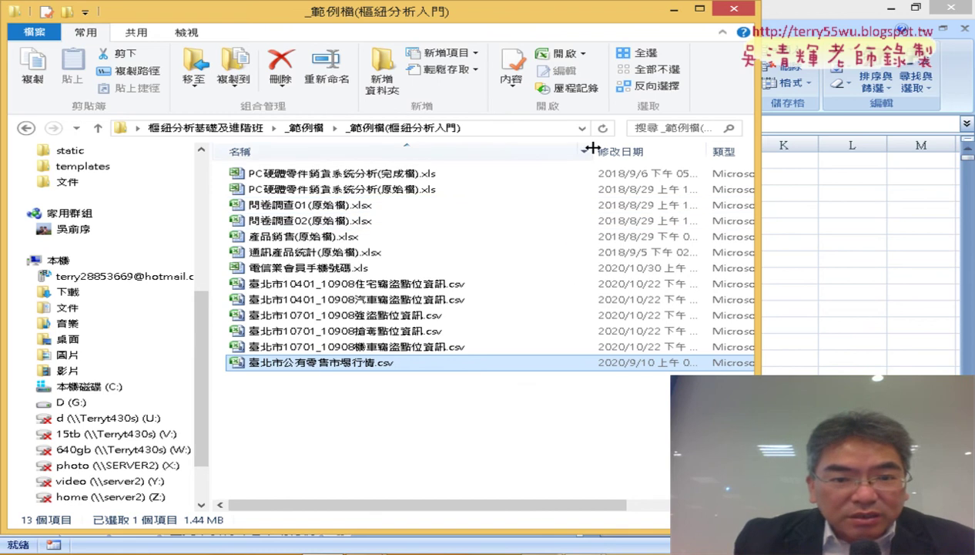
pyautogui.moveTo(591, 148); pyautogui.dragTo(512, 148)
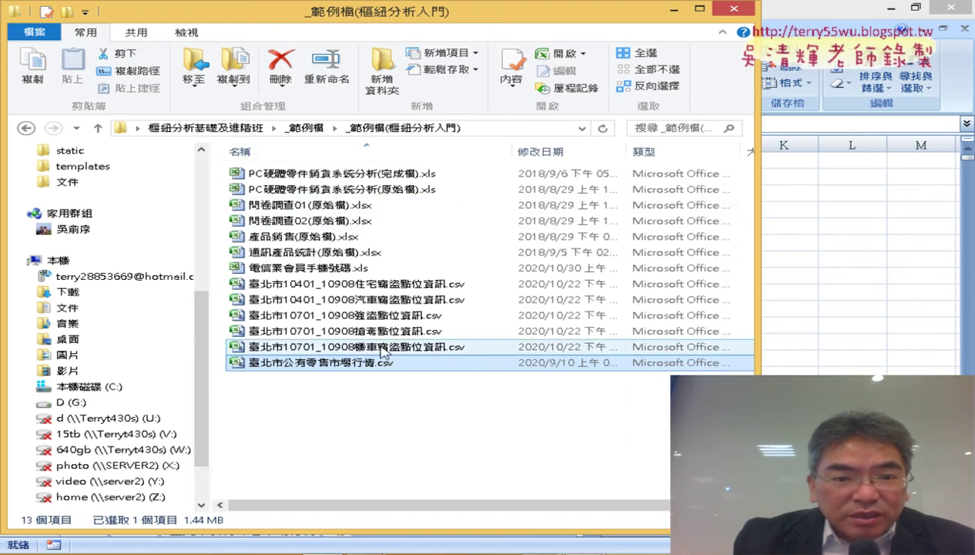
pyautogui.click(398, 284)
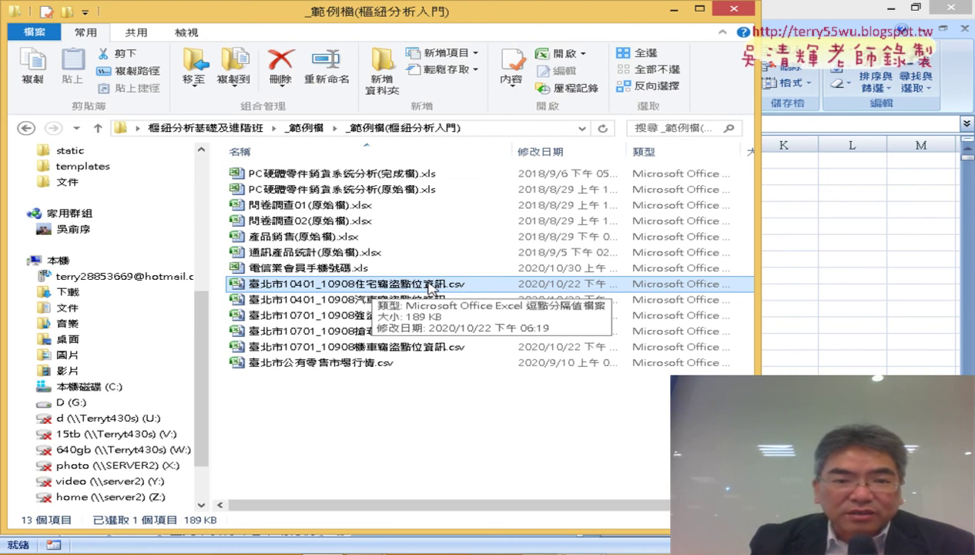
# Open 臺北市10401_10908住宅竊盜點位資訊.csv, AutoFit columns A–E, then select columns B through E
pyautogui.doubleClick(431, 285)
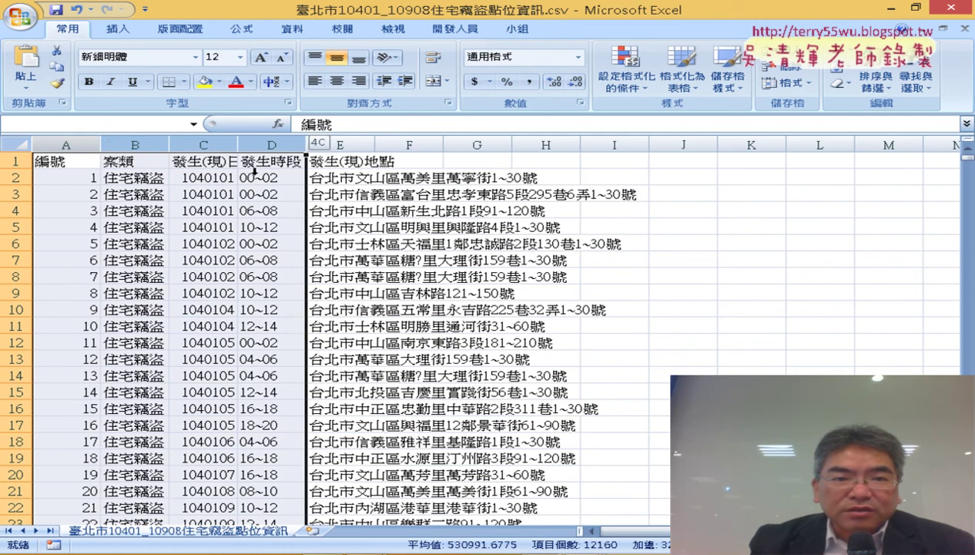
pyautogui.moveTo(65, 143); pyautogui.dragTo(361, 166)
pyautogui.doubleClick(237, 144)
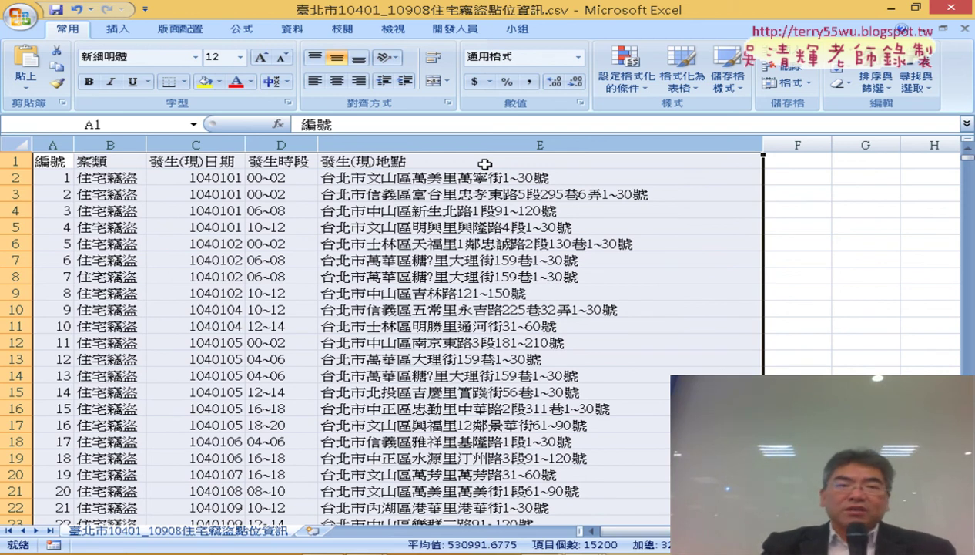
pyautogui.click(116, 144)
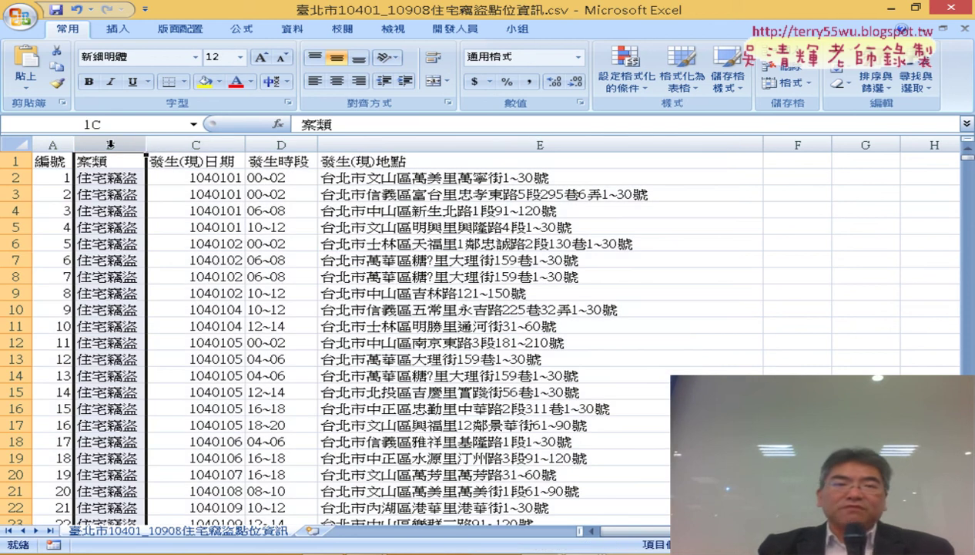
pyautogui.click(186, 140)
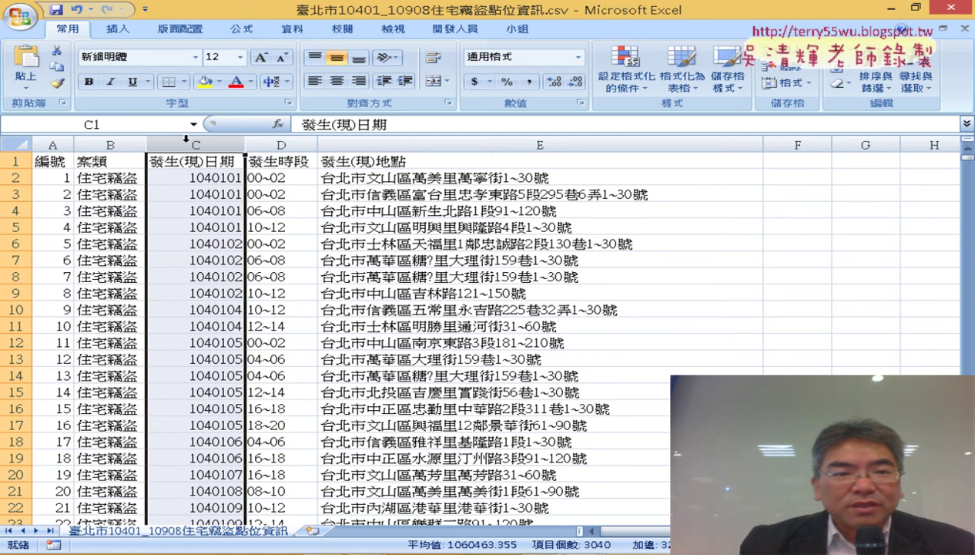
pyautogui.click(286, 145)
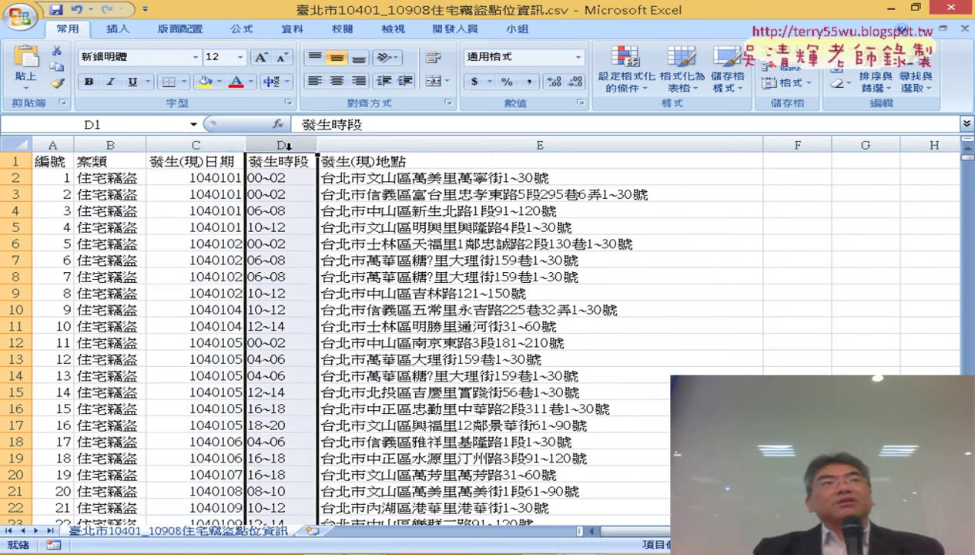
pyautogui.click(407, 139)
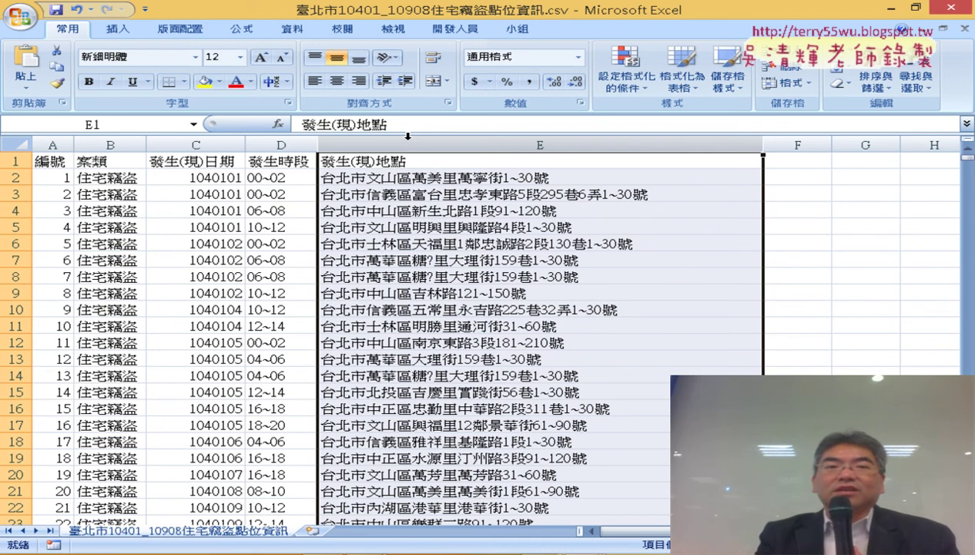
# Jump from the 發生(現)日期 header to the last record: row 3040, dated 1090830
pyautogui.click(207, 161)
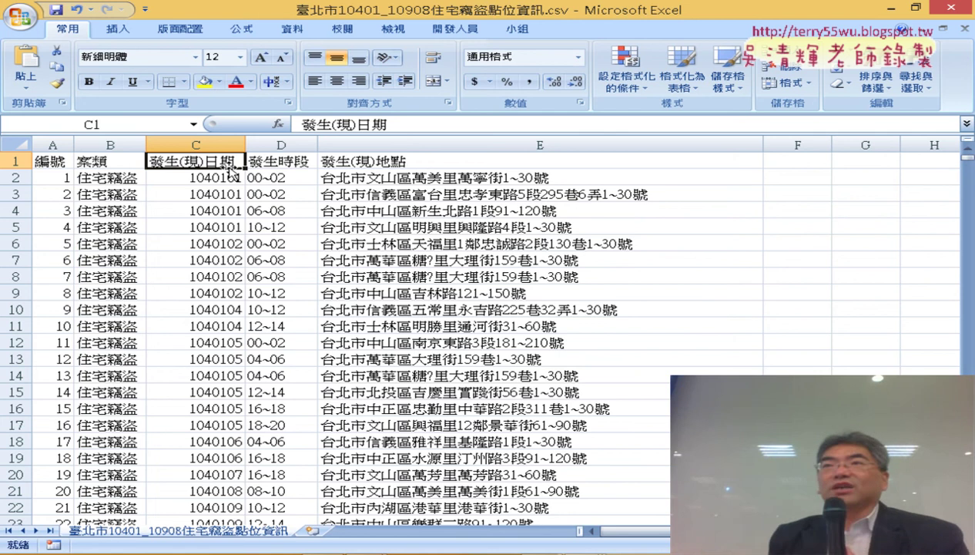
pyautogui.hotkey('ctrl', 'Down')
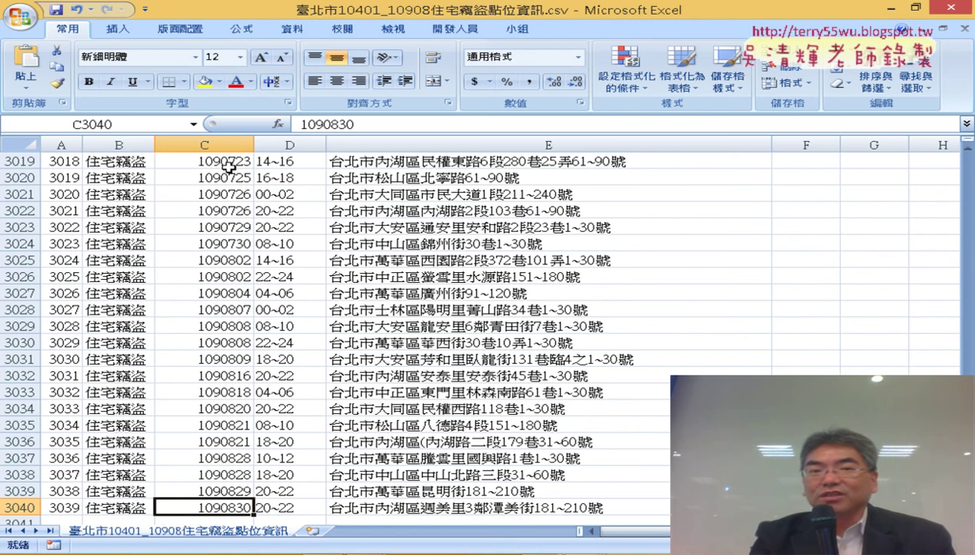
pyautogui.hotkey('ctrl', 'Up')
pyautogui.hotkey('ctrl', 'Right')
pyautogui.hotkey('ctrl', 'Left')
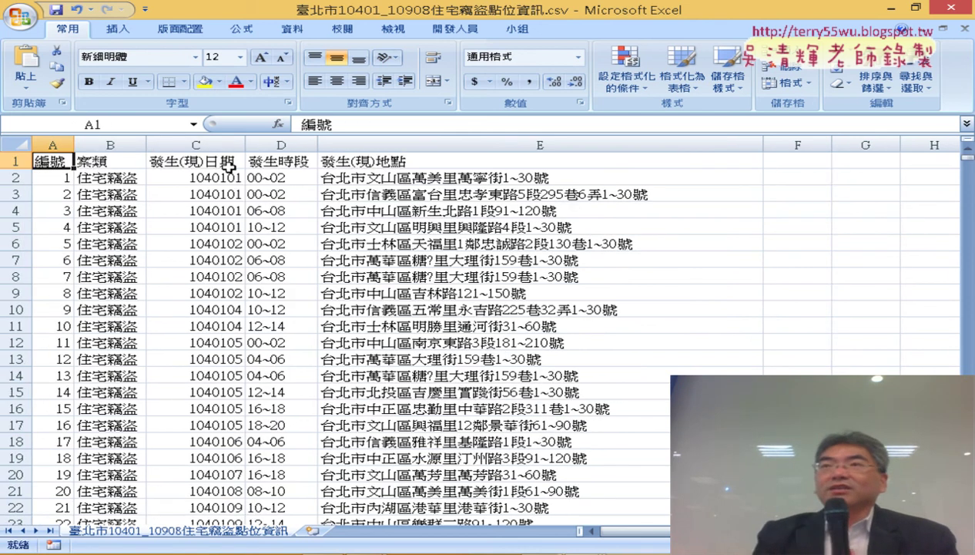
pyautogui.hotkey('ctrl', 'Down')
pyautogui.hotkey('ctrl', 'Right')
pyautogui.hotkey('ctrl', 'Up')
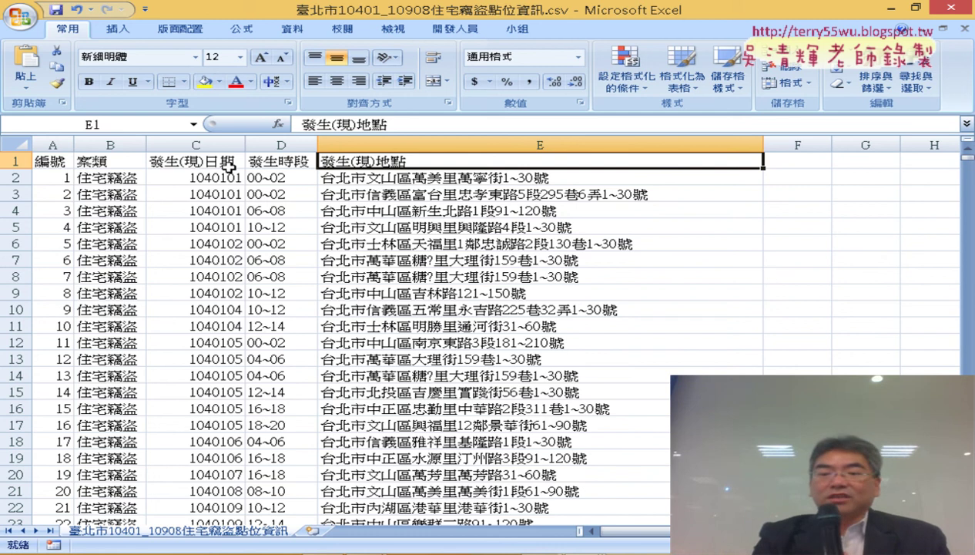
pyautogui.press('Left')
pyautogui.press('Left')
pyautogui.press('Left')
pyautogui.press('Left')
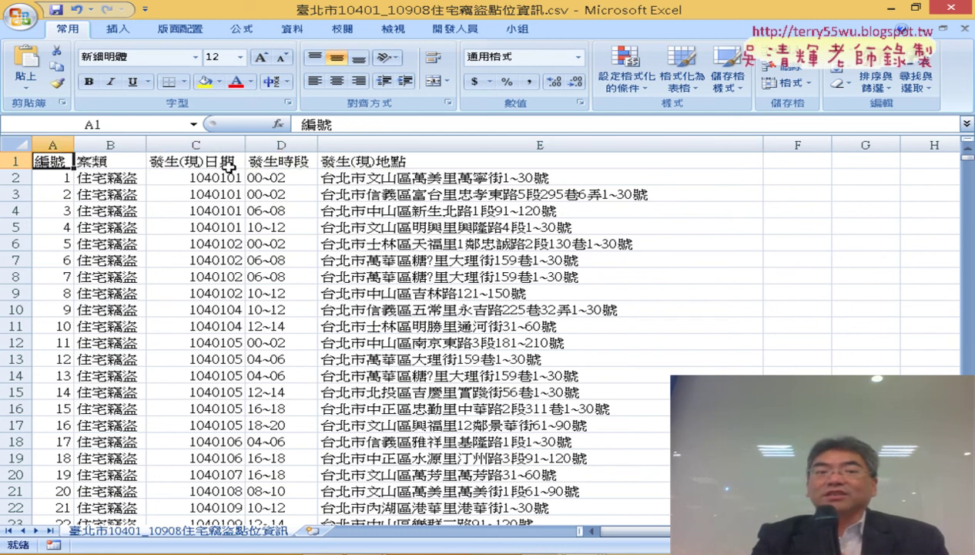
pyautogui.press('Down')
pyautogui.press('Down')
pyautogui.press('Down')
pyautogui.press('Down')
pyautogui.press('Down')
pyautogui.press('Down')
pyautogui.press('Down')
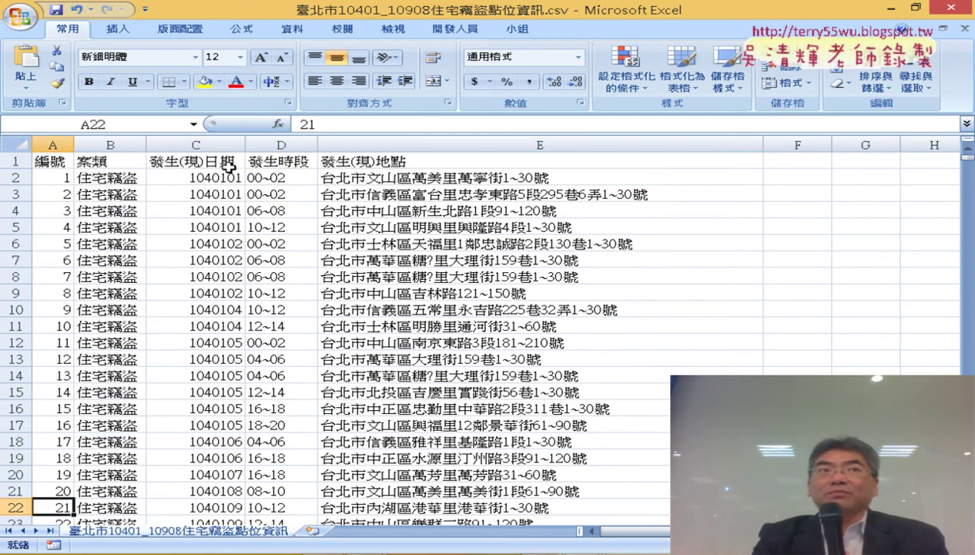
pyautogui.press('Down')
pyautogui.press('Down')
pyautogui.press('Down')
pyautogui.press('Down')
pyautogui.press('Down')
pyautogui.press('Down')
pyautogui.press('Down')
pyautogui.press('Down')
pyautogui.press('Down')
pyautogui.press('Down')
pyautogui.press('Down')
pyautogui.press('Down')
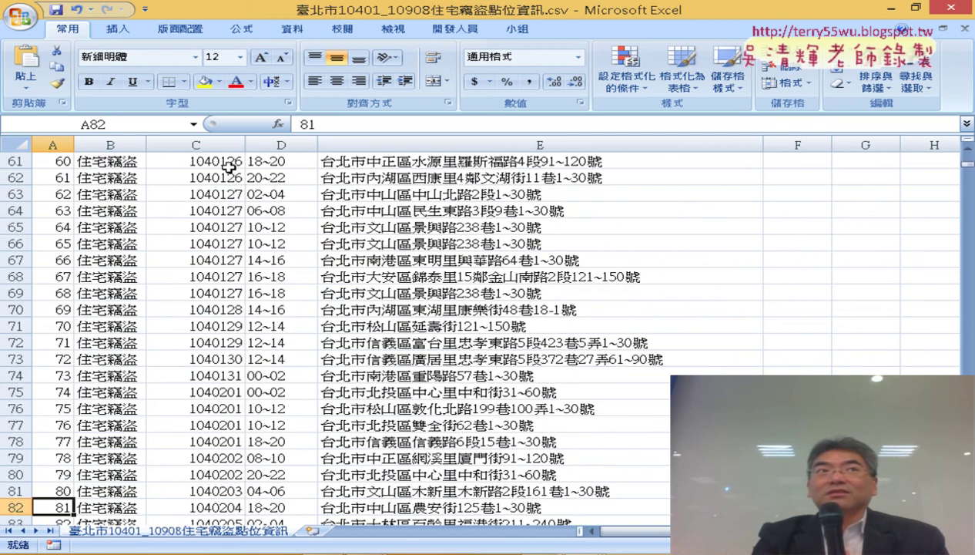
pyautogui.press('Down')
pyautogui.press('Down')
pyautogui.press('Down')
pyautogui.press('Down')
pyautogui.press('Down')
pyautogui.press('Down')
pyautogui.press('Down')
pyautogui.press('Down')
pyautogui.press('Down')
pyautogui.press('Down')
pyautogui.press('Down')
pyautogui.press('Down')
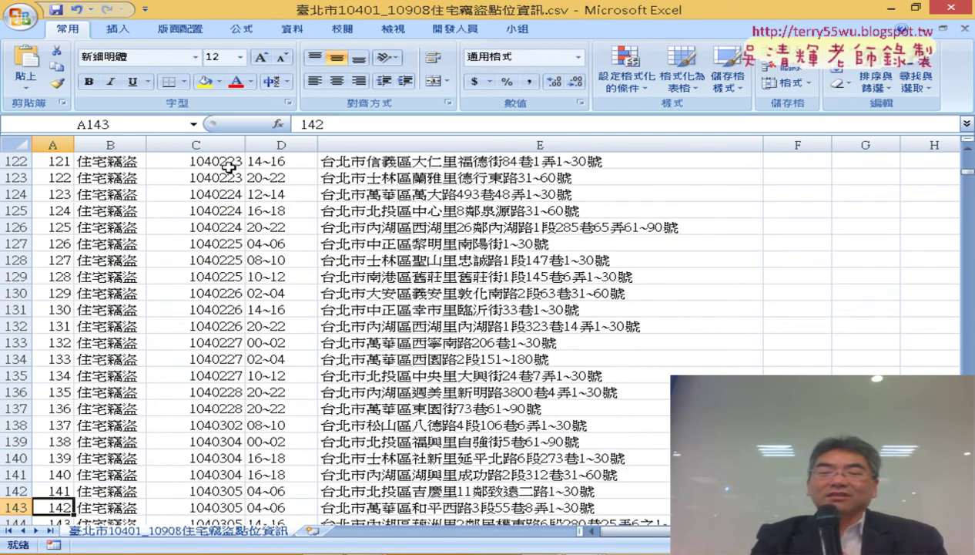
pyautogui.press('Down')
pyautogui.press('Down')
pyautogui.press('Down')
pyautogui.press('Down')
pyautogui.press('Down')
pyautogui.press('Down')
pyautogui.press('Down')
pyautogui.press('Down')
pyautogui.press('Down')
pyautogui.press('Down')
pyautogui.press('Down')
pyautogui.press('Down')
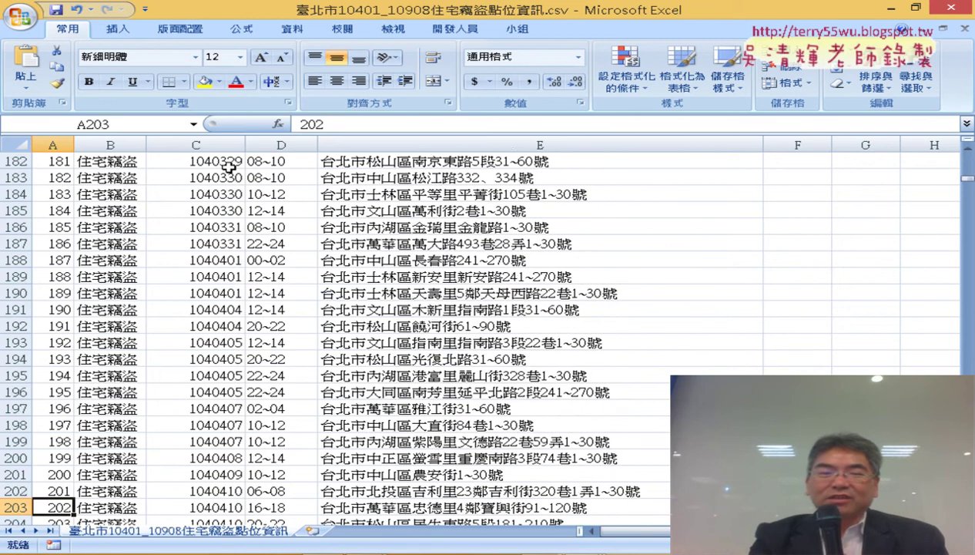
pyautogui.press('Down')
pyautogui.press('Down')
pyautogui.press('Down')
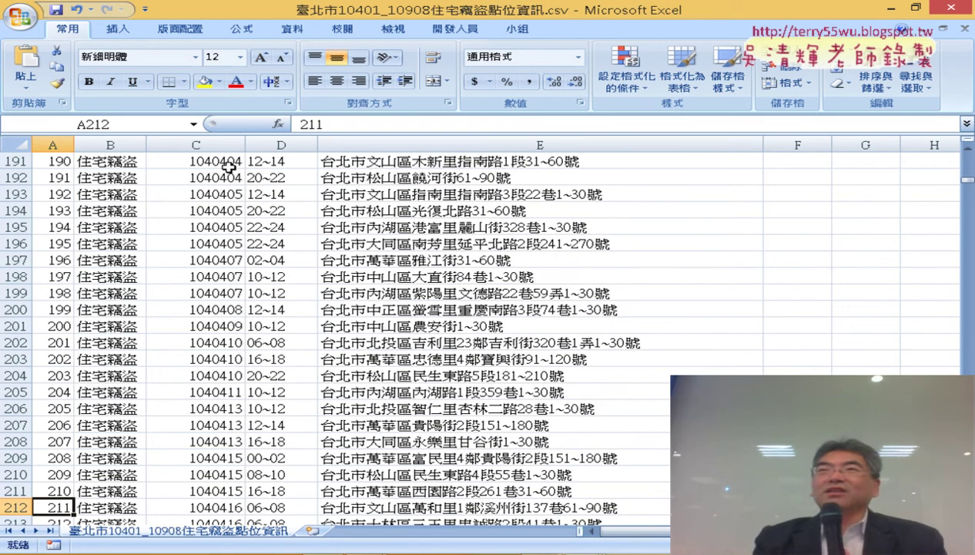
pyautogui.hotkey('ctrl', 'Down')
pyautogui.hotkey('ctrl', 'Down')
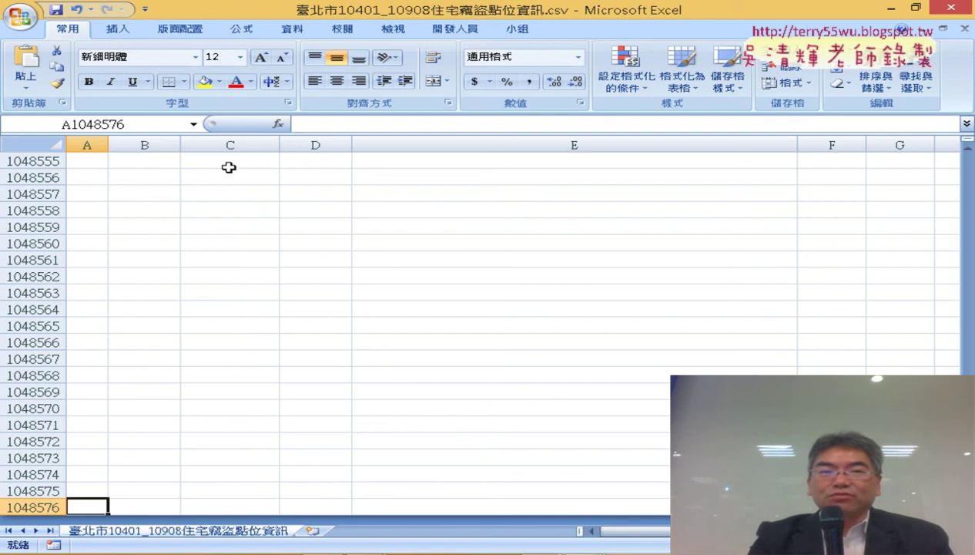
pyautogui.hotkey('ctrl', 'Up')
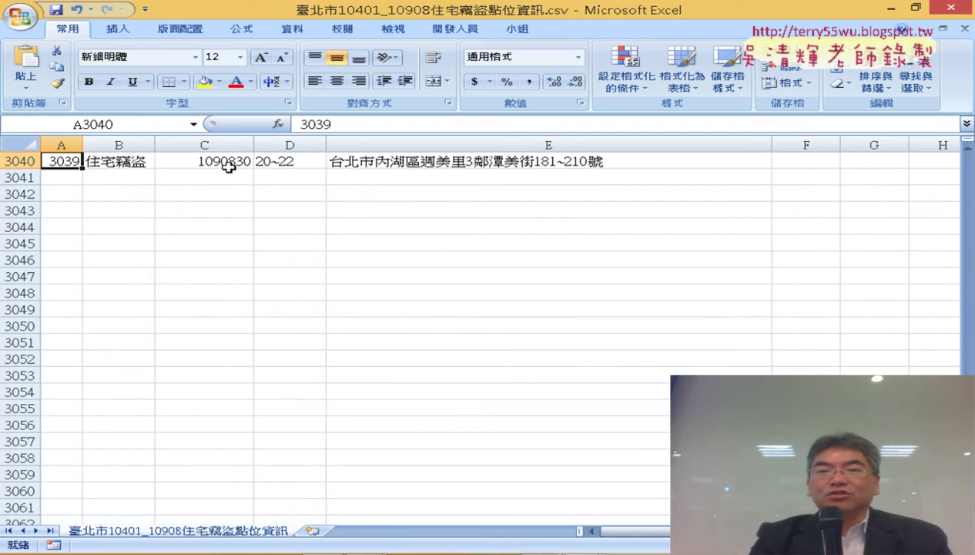
pyautogui.hotkey('ctrl', 'Up')
pyautogui.hotkey('ctrl', 'Right')
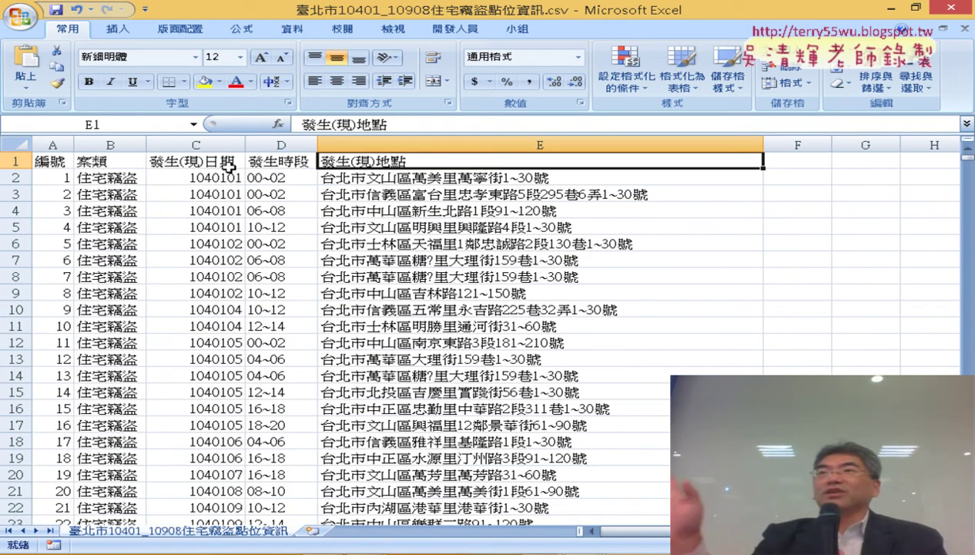
pyautogui.hotkey('ctrl', 'Right')
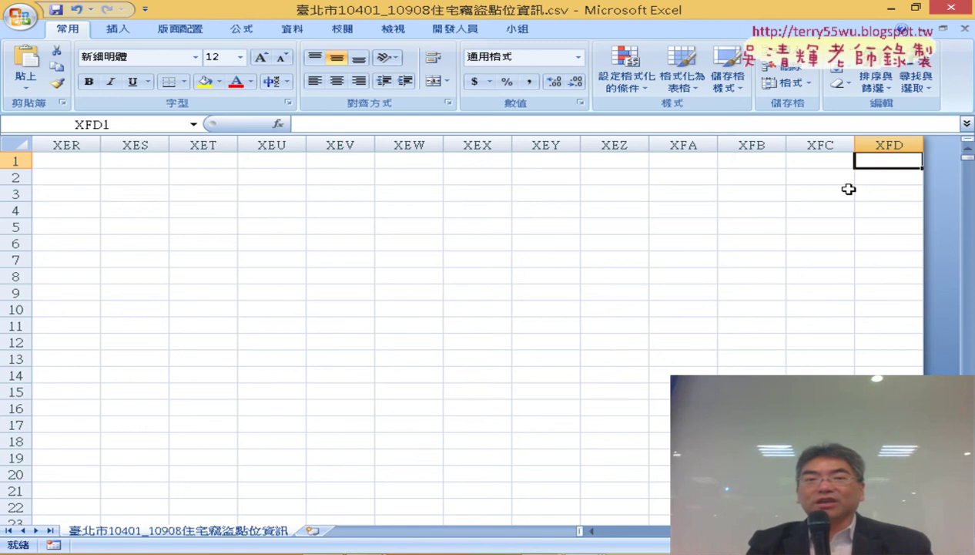
# Enter =COLUMN() from the 檢視與參照 category in XFD1, returning 16384
pyautogui.click(278, 126)
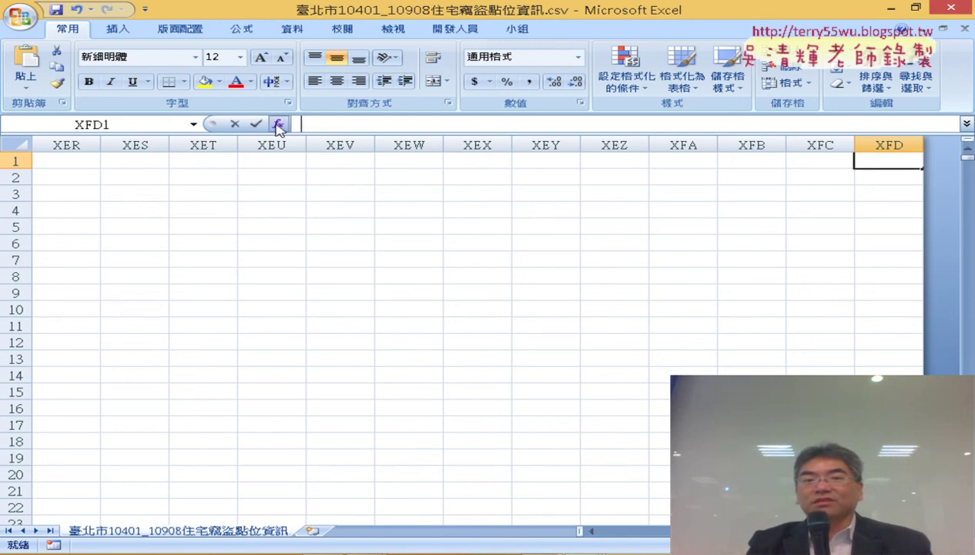
pyautogui.click(701, 116)
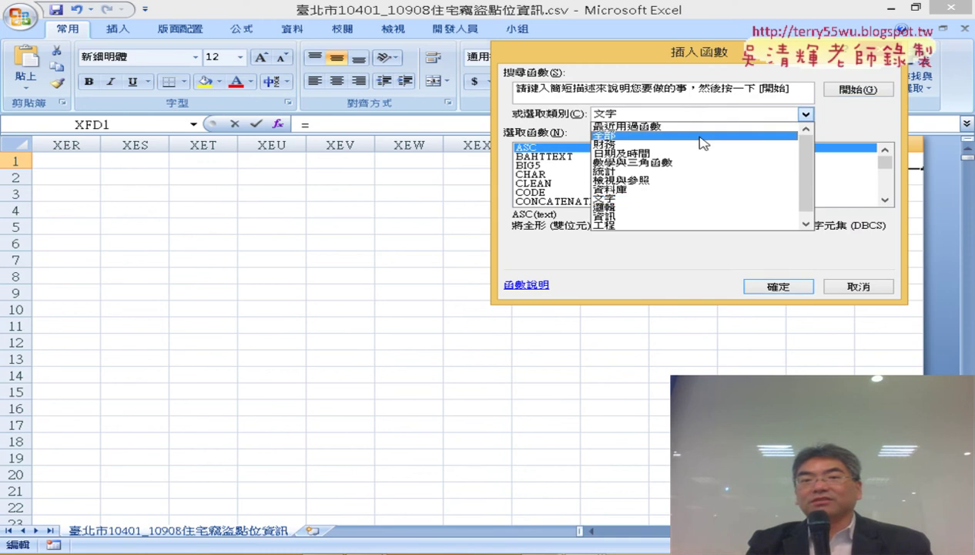
pyautogui.click(697, 180)
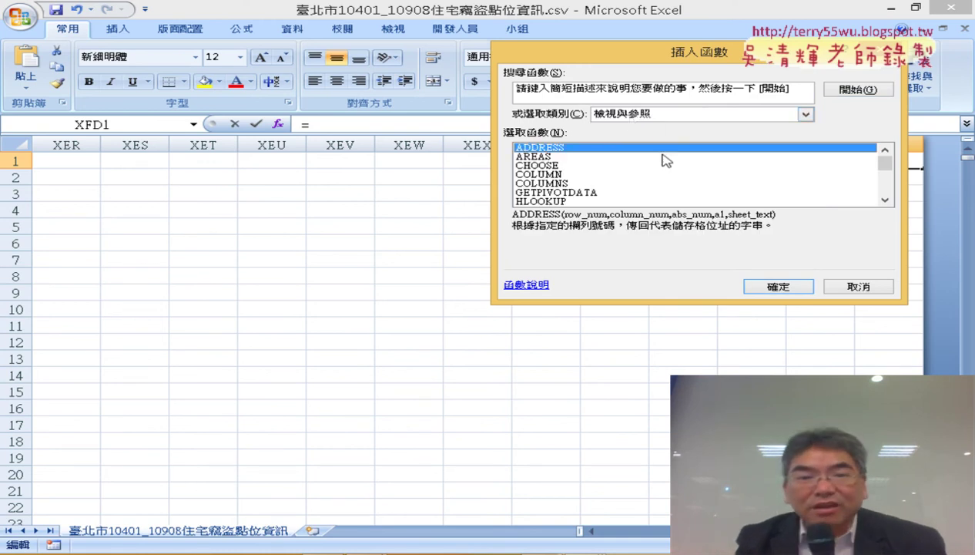
pyautogui.click(583, 174)
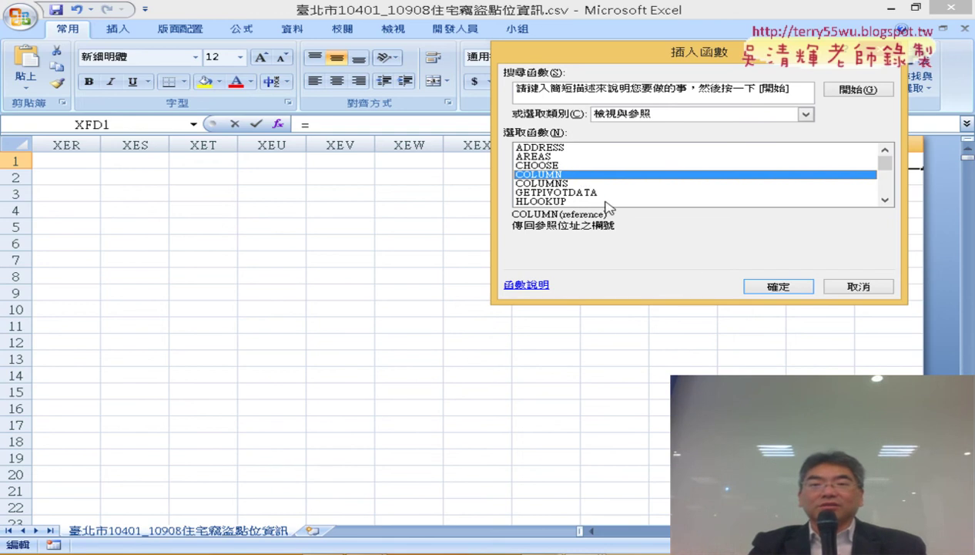
pyautogui.click(781, 288)
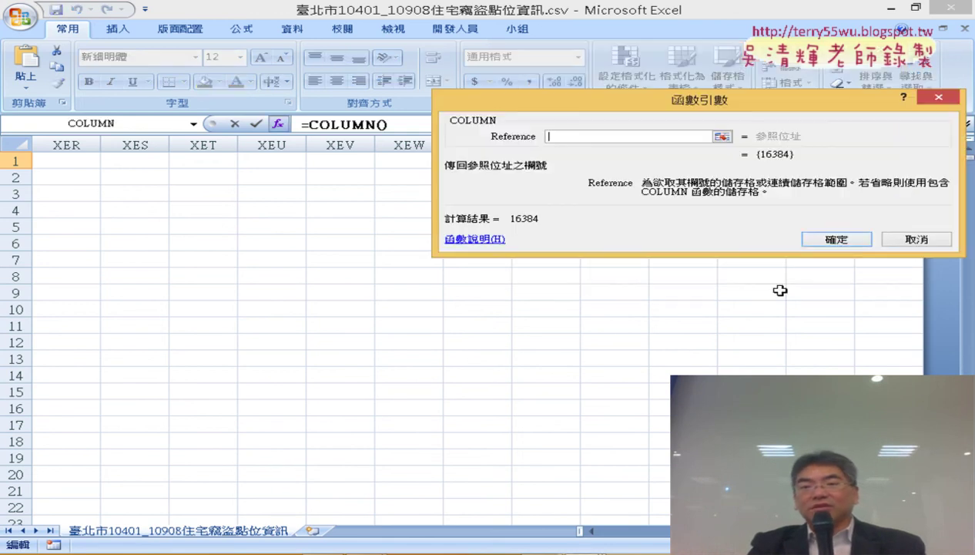
pyautogui.click(837, 241)
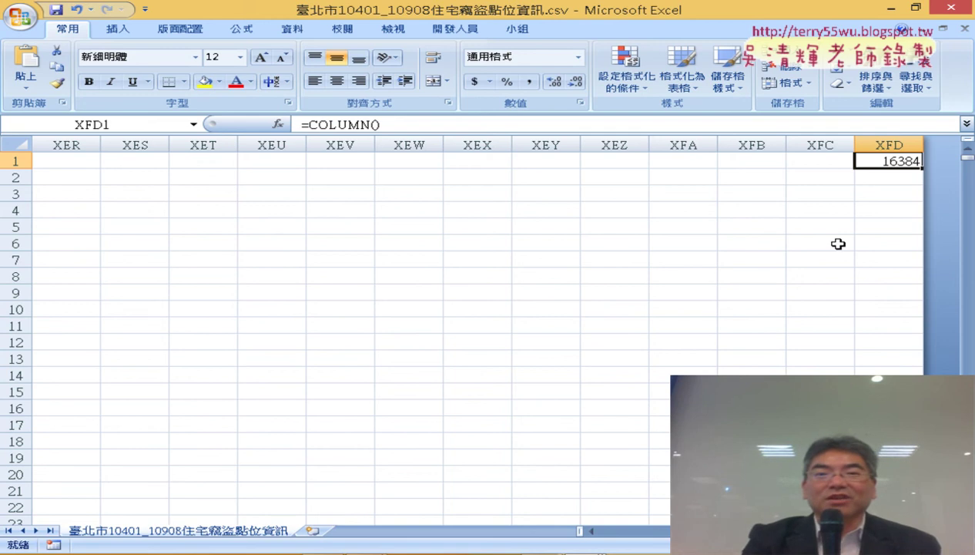
pyautogui.hotkey('ctrl', 'Left')
pyautogui.hotkey('ctrl', 'Left')
# Jump to the last cell XFD1048576, then back up past row 3040 to the data's top
pyautogui.hotkey('ctrl', 'Right')
pyautogui.hotkey('ctrl', 'Right')
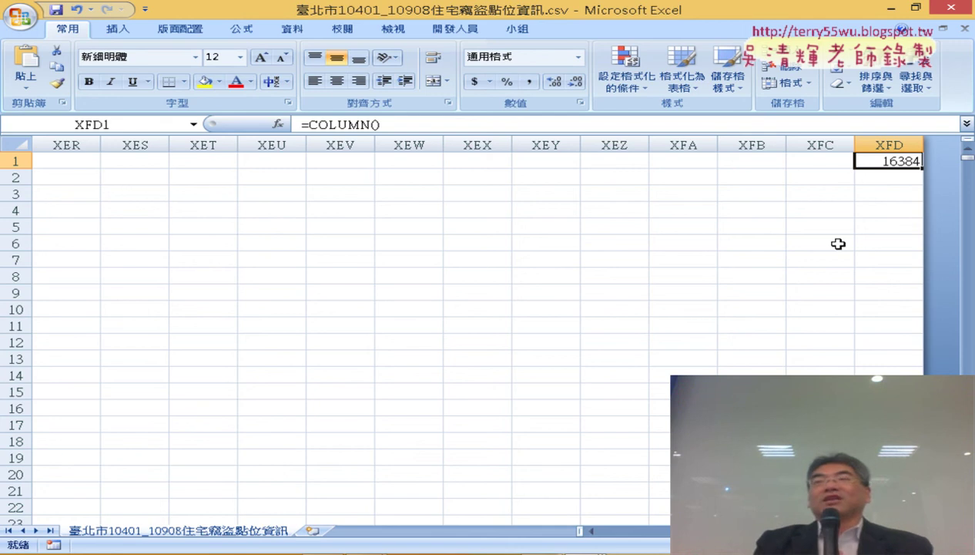
pyautogui.hotkey('ctrl', 'Down')
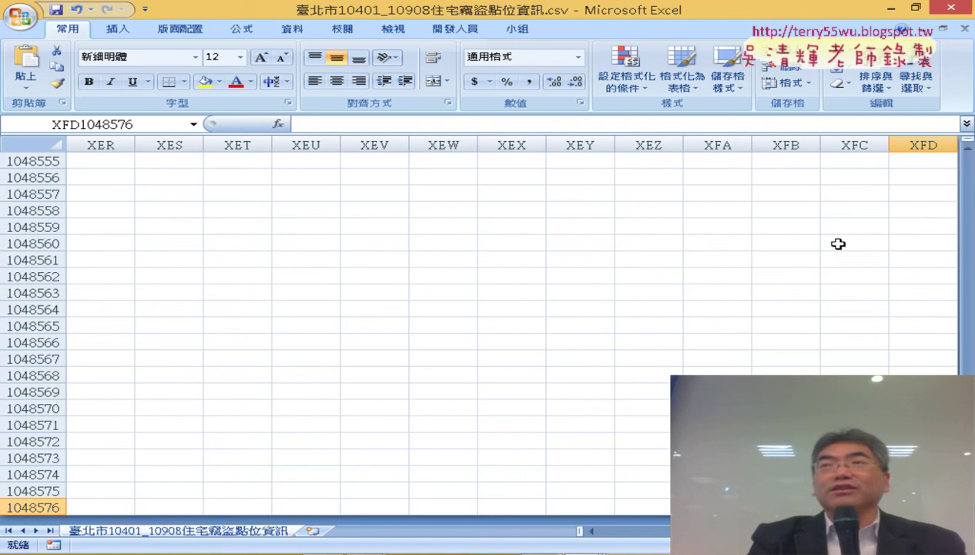
pyautogui.press('Home')
pyautogui.hotkey('ctrl', 'Up')
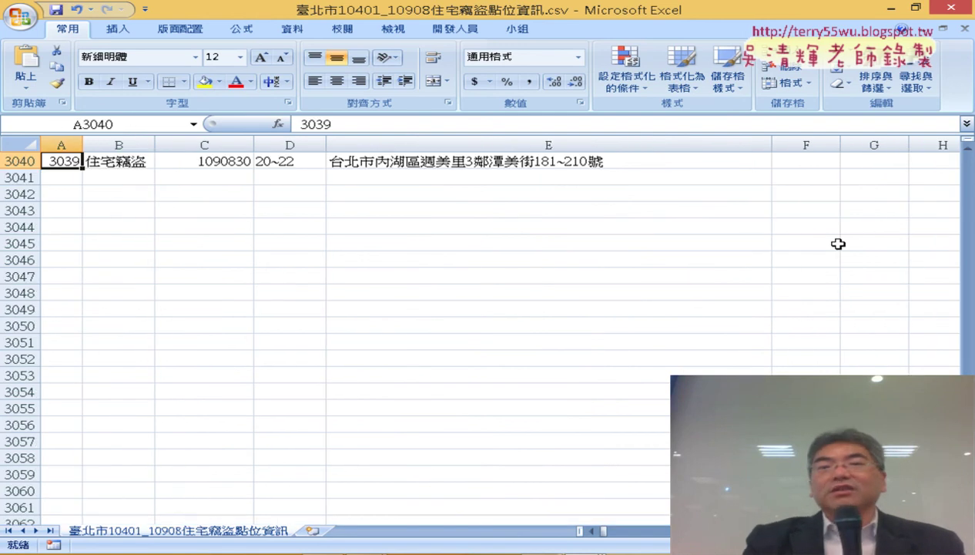
pyautogui.hotkey('ctrl', 'Up')
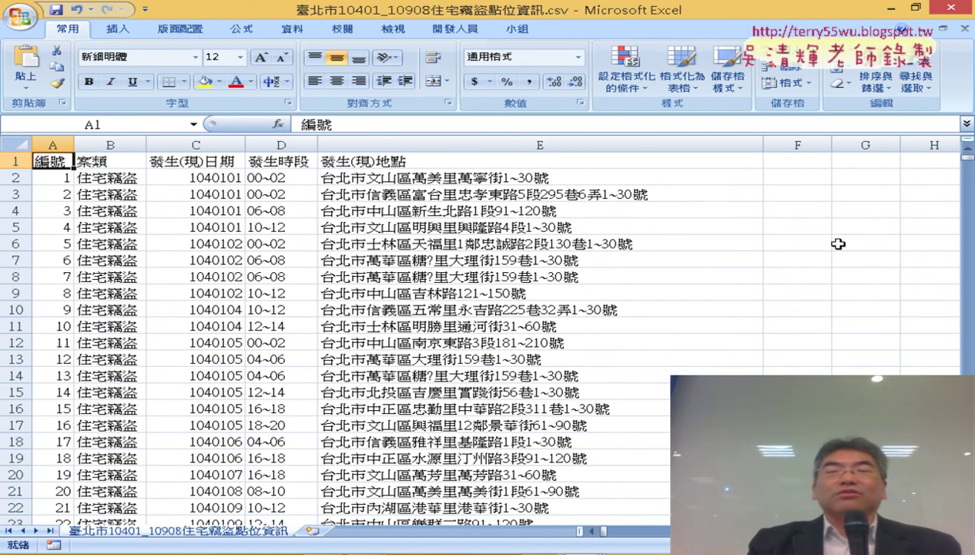
pyautogui.click(548, 137)
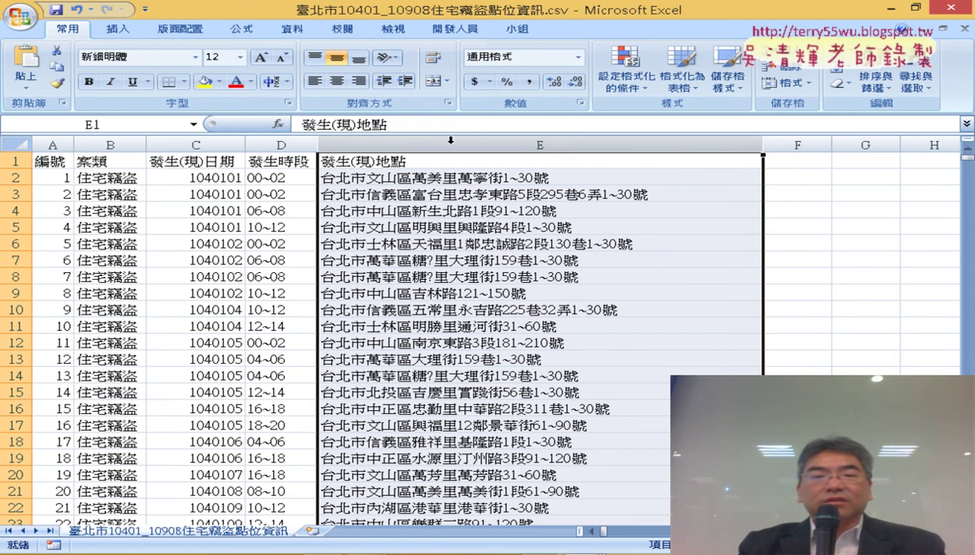
pyautogui.rightClick(453, 144)
pyautogui.click(512, 229)
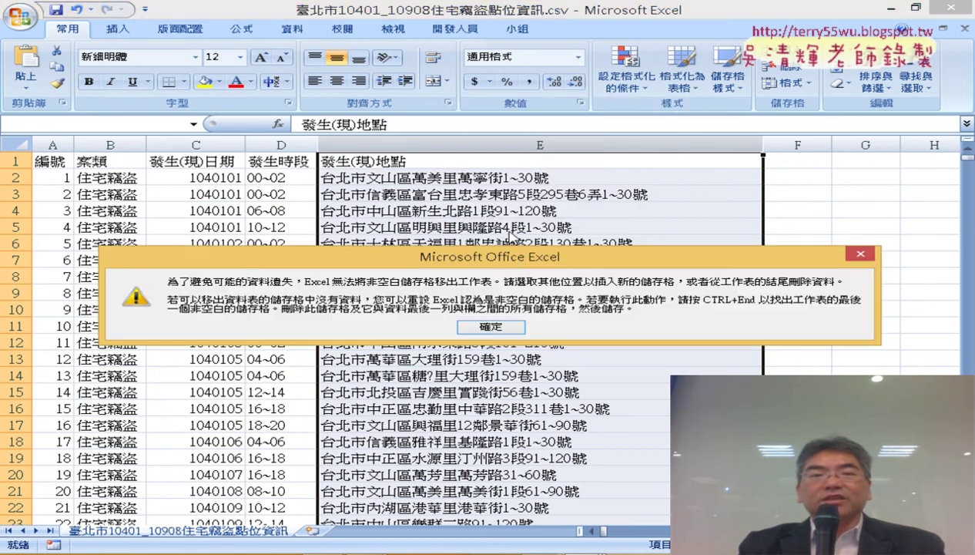
pyautogui.click(490, 327)
pyautogui.click(860, 257)
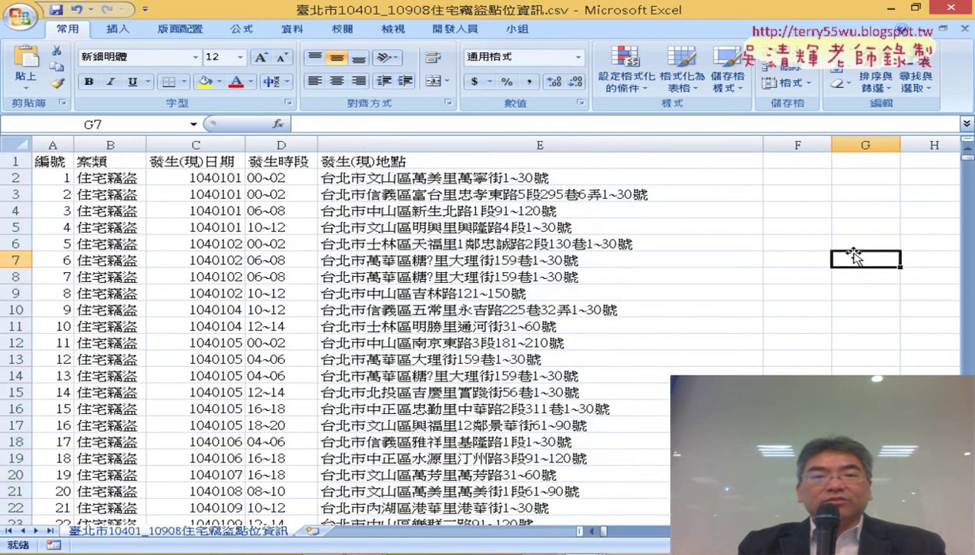
pyautogui.click(514, 144)
pyautogui.rightClick(469, 143)
pyautogui.click(528, 231)
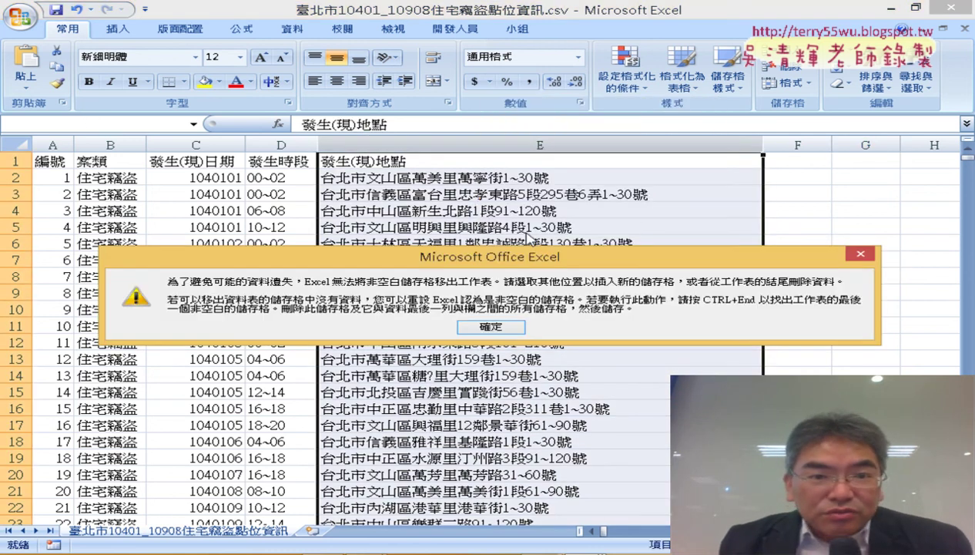
pyautogui.click(490, 327)
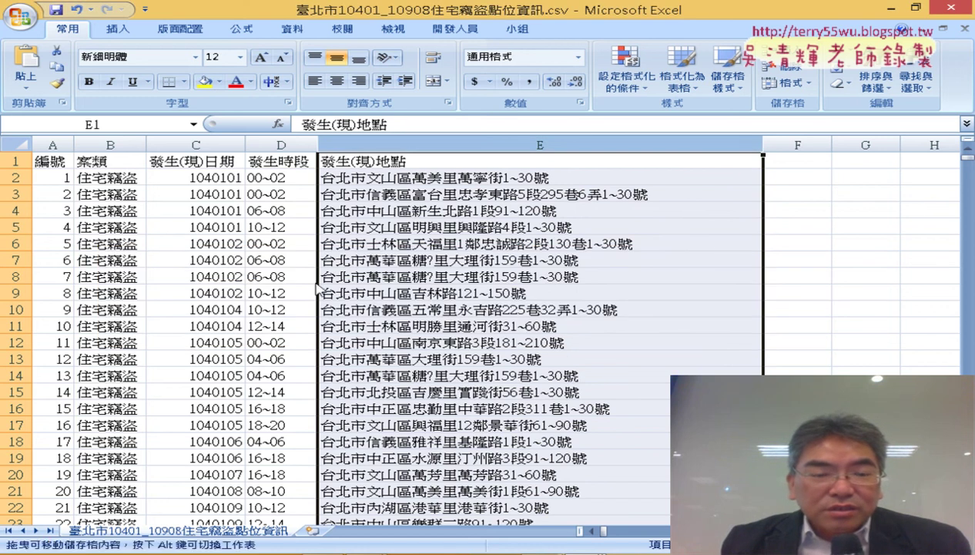
pyautogui.click(289, 144)
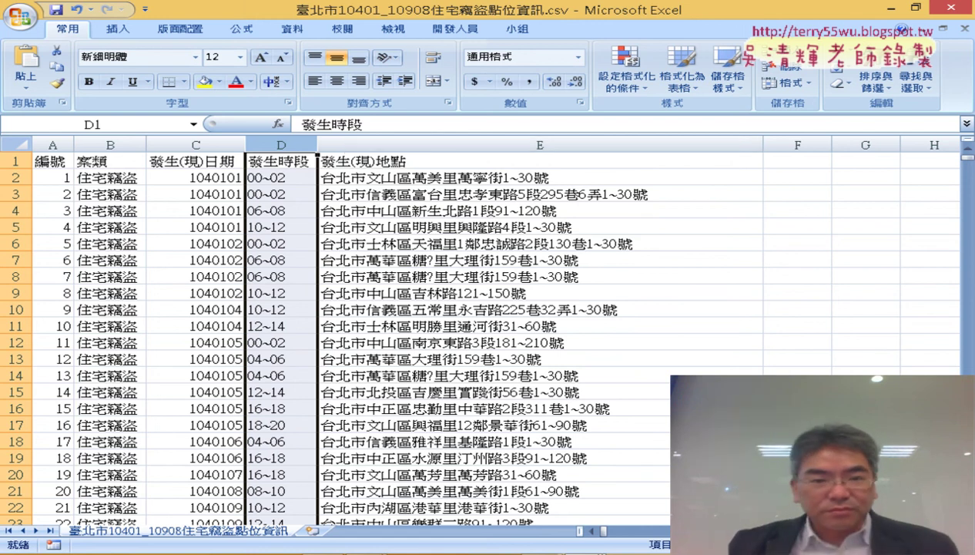
pyautogui.hotkey('alt', 'Tab')
pyautogui.scroll(-1, 641, 218)
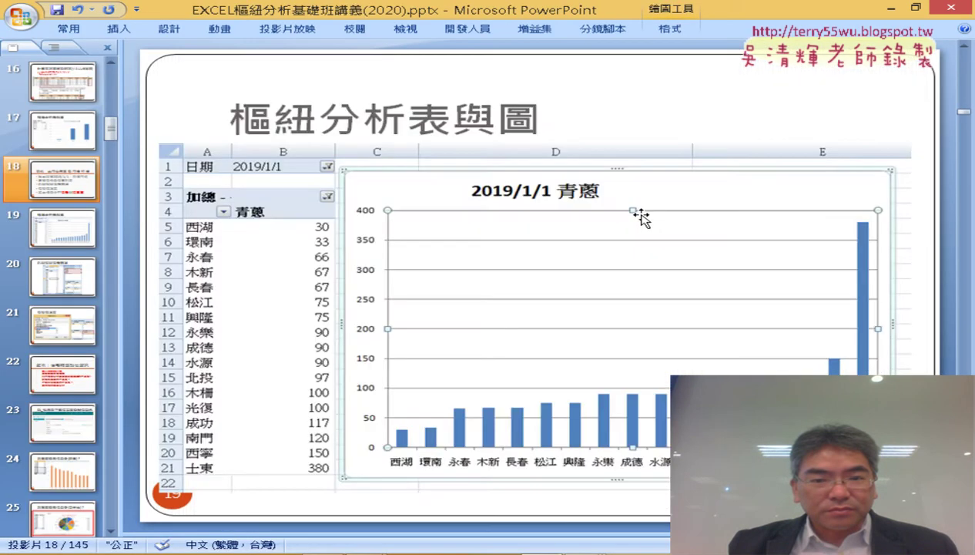
pyautogui.scroll(-4, 641, 218)
pyautogui.scroll(-1, 641, 218)
pyautogui.scroll(-1, 642, 218)
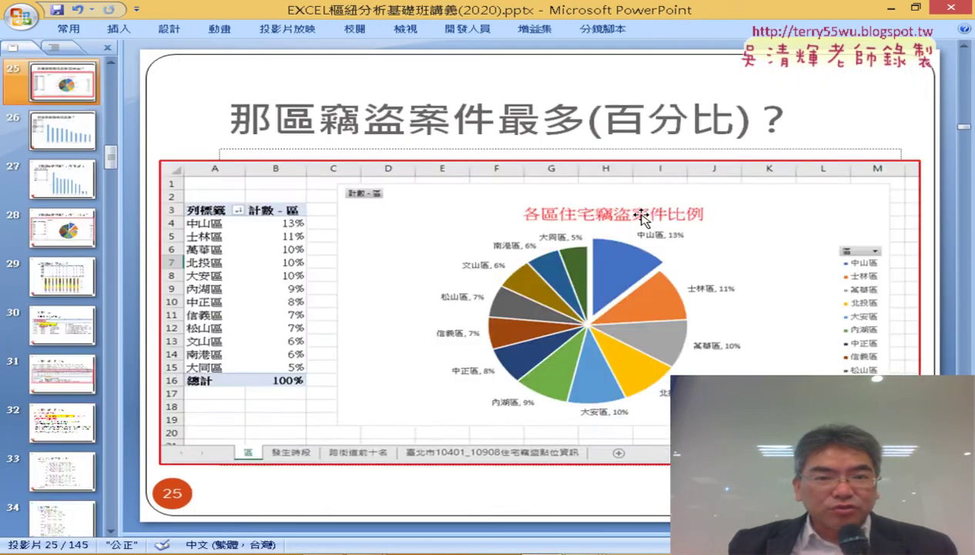
pyautogui.scroll(-1, 642, 218)
pyautogui.scroll(-1, 641, 218)
pyautogui.scroll(-1, 642, 218)
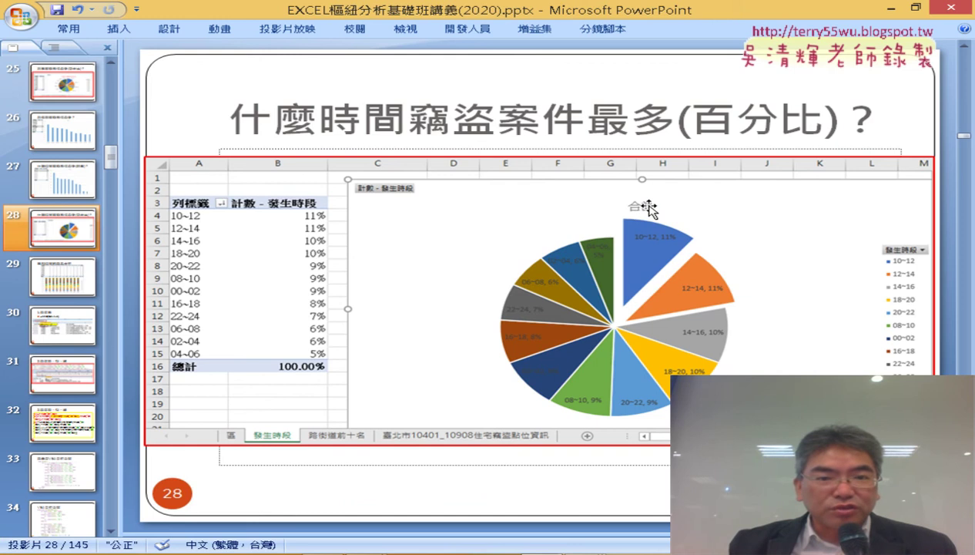
pyautogui.scroll(-1, 649, 208)
pyautogui.scroll(-1, 649, 208)
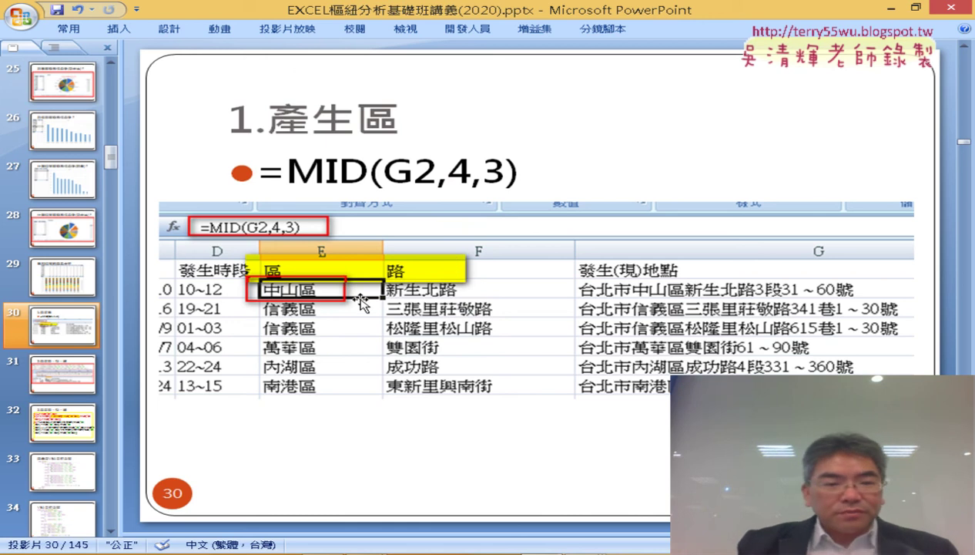
pyautogui.hotkey('alt', 'Tab')
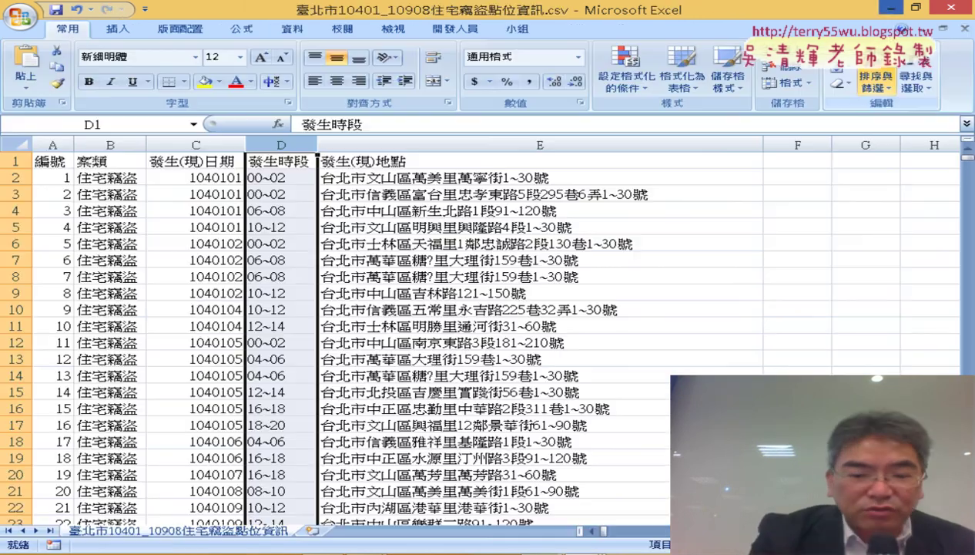